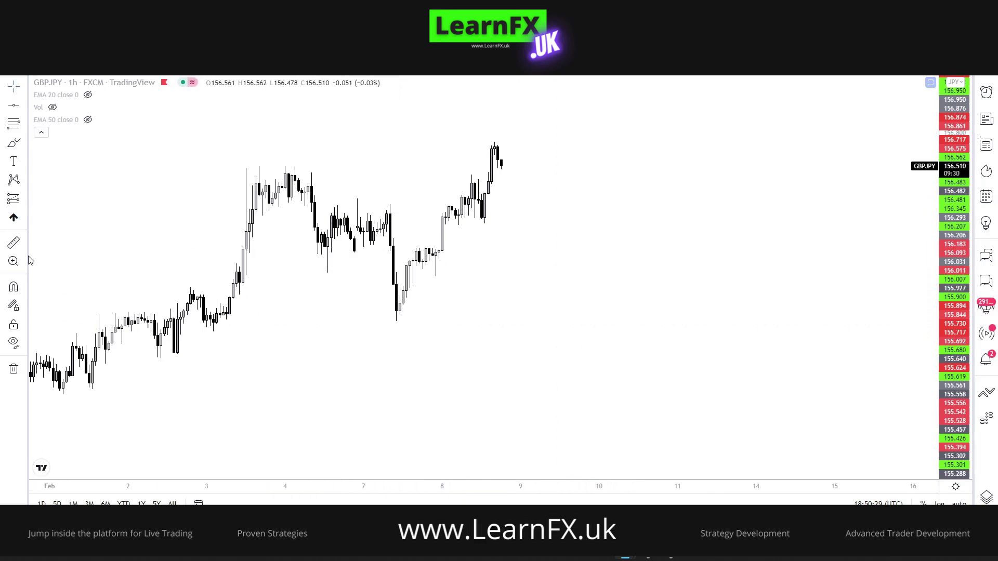
- Sketch a price swing with two rising peaks to the right of the candles and draw a rising line across its highs
mouse_move(538, 313)
left_mouse_down()
mouse_move(559, 256)
mouse_move(598, 244)
mouse_move(618, 289)
left_mouse_up()
left_click_drag(555, 265, 606, 225)
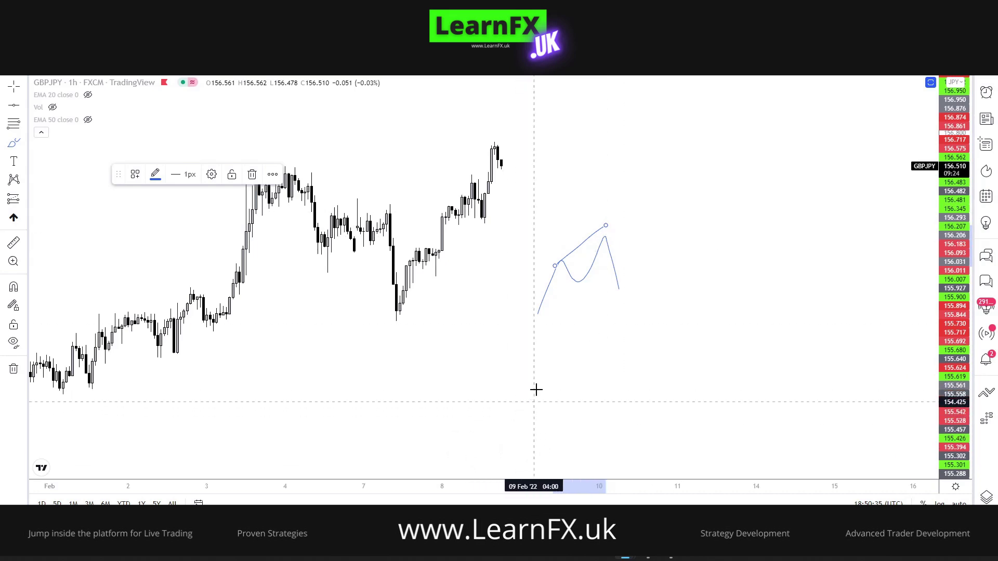
mouse_move(529, 369)
left_mouse_down()
mouse_move(568, 414)
mouse_move(588, 403)
mouse_move(607, 441)
mouse_move(635, 403)
left_mouse_up()
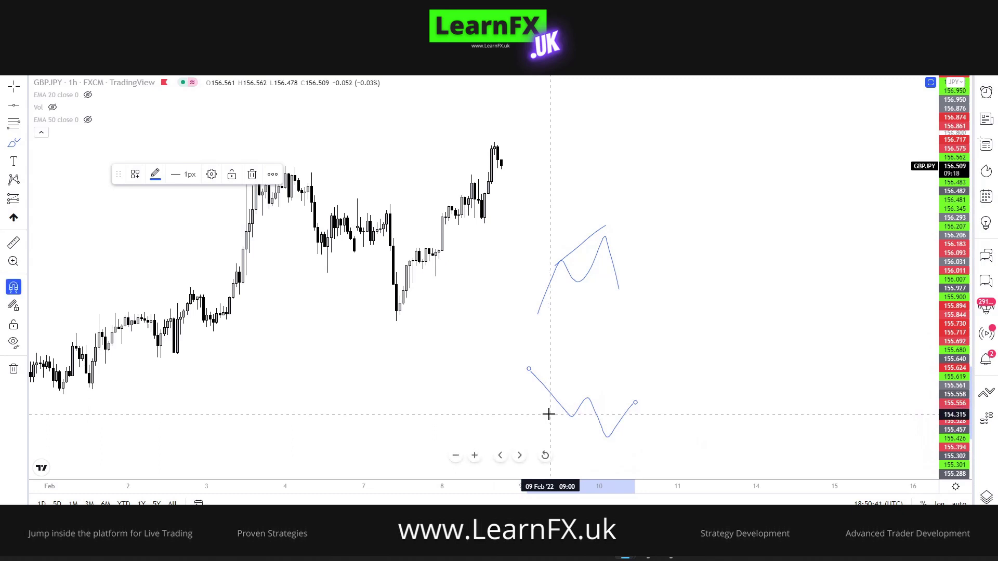
key("ctrl")
key("ctrl+z")
- Sketch an oscillator swing with a falling line over its highs below the price sketch, and mark a downward move beside the price sketch
mouse_move(552, 401)
left_mouse_down()
mouse_move(599, 378)
mouse_move(626, 412)
left_mouse_up()
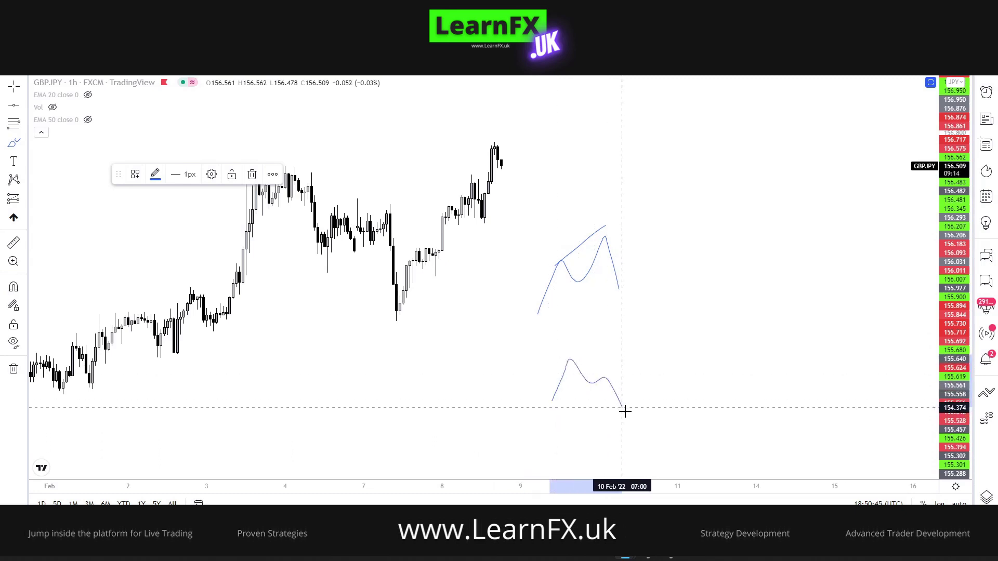
left_click_drag(550, 350, 622, 375)
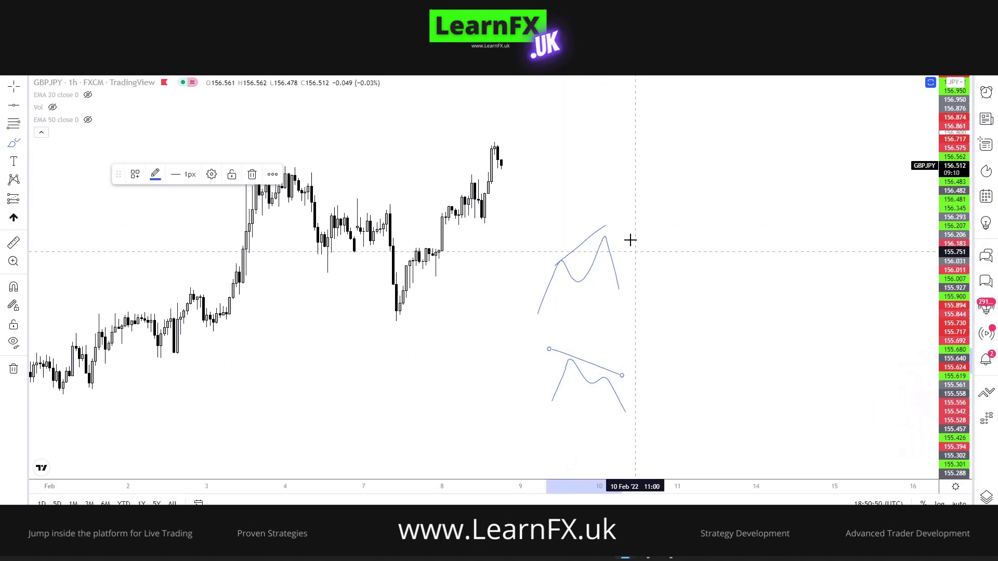
left_click_drag(622, 231, 648, 308)
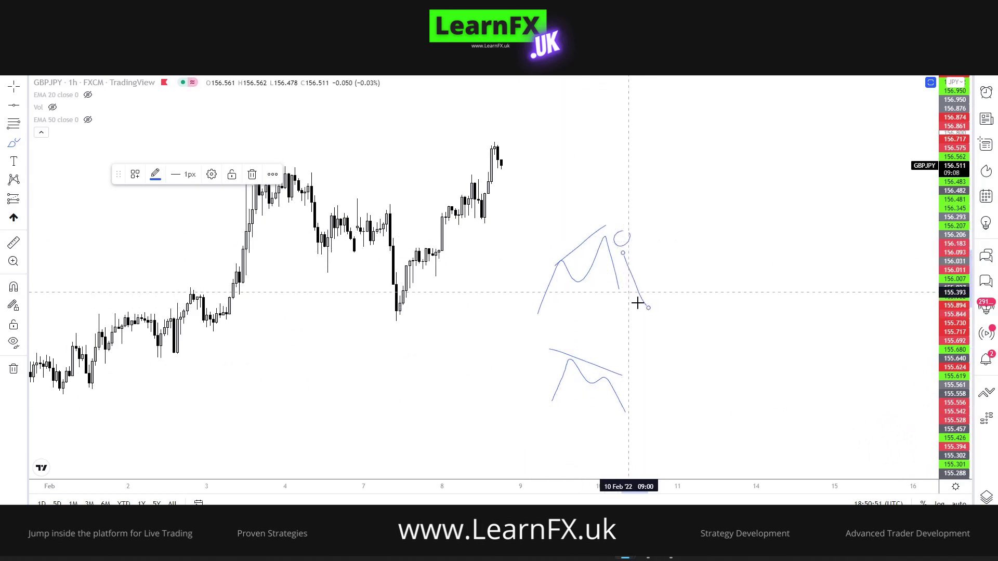
left_click_drag(630, 294, 658, 285)
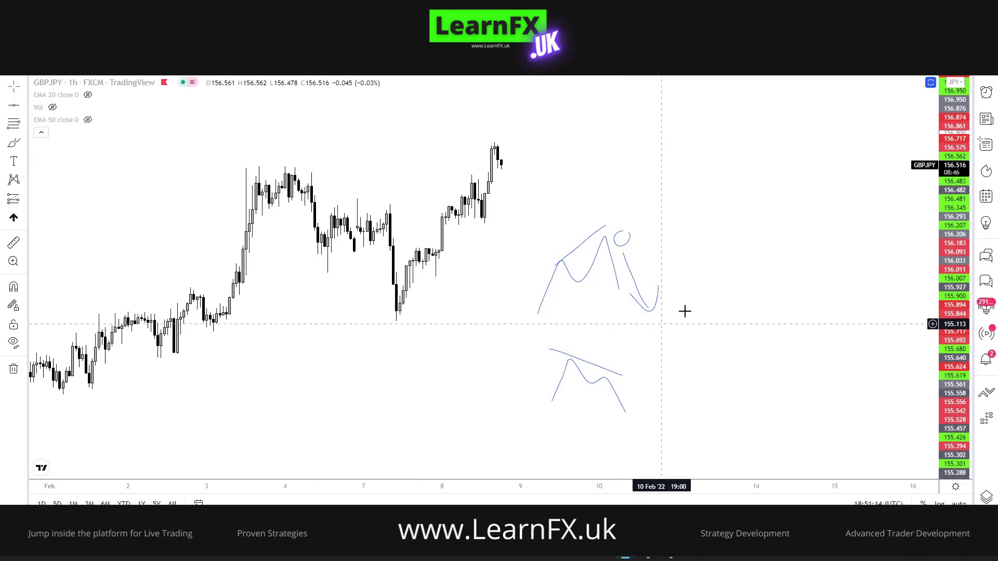
- Delete all the divergence sketches in the empty area of the chart
mouse_move(702, 211)
left_mouse_down()
mouse_move(592, 361)
mouse_move(486, 437)
left_mouse_up()
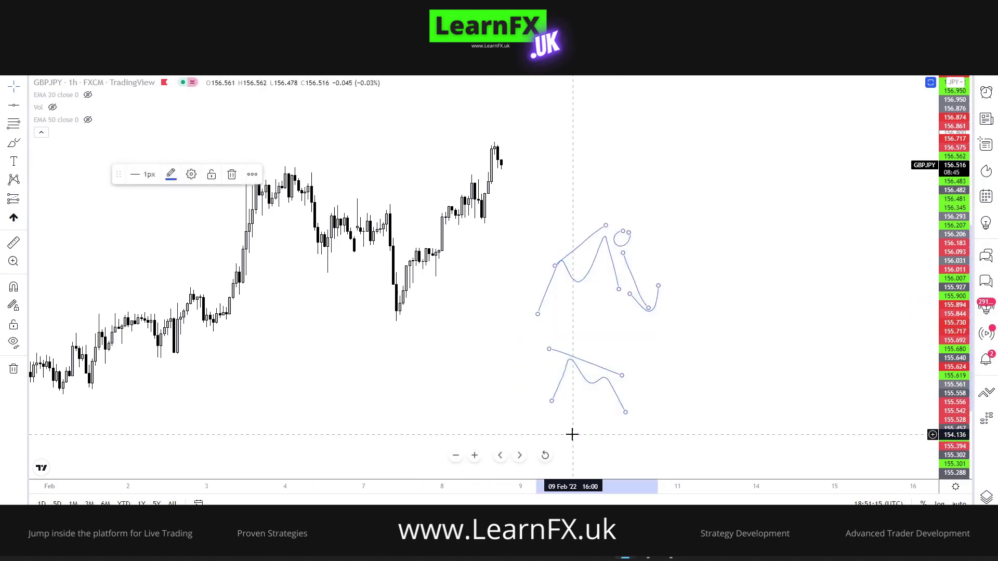
key("Delete")
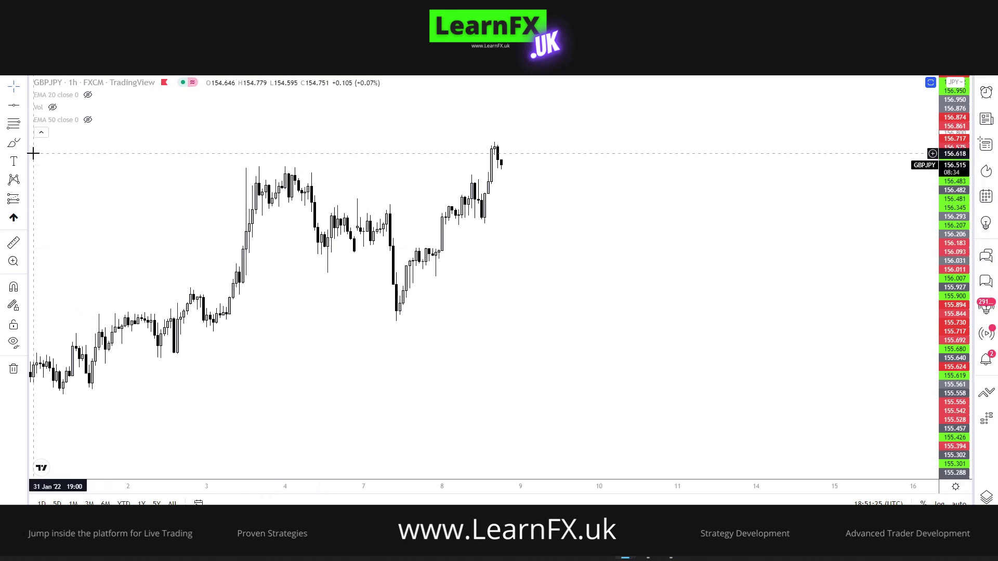
- Sketch a two-peak swing with a higher second peak to the right of the candles, and delete it again
left_click_drag(176, 172, 133, 185)
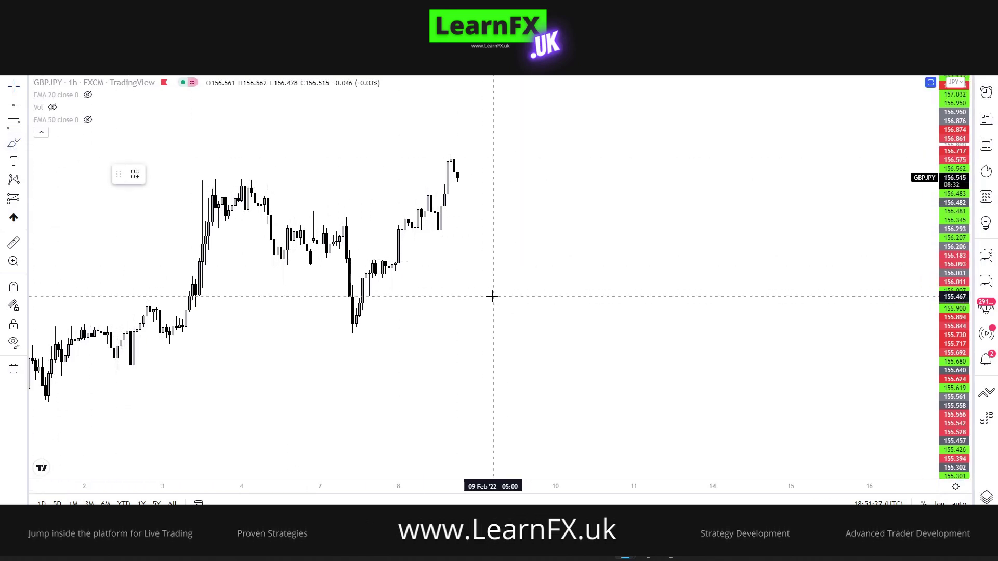
mouse_move(490, 283)
left_mouse_down()
mouse_move(521, 194)
mouse_move(567, 174)
mouse_move(597, 250)
left_mouse_up()
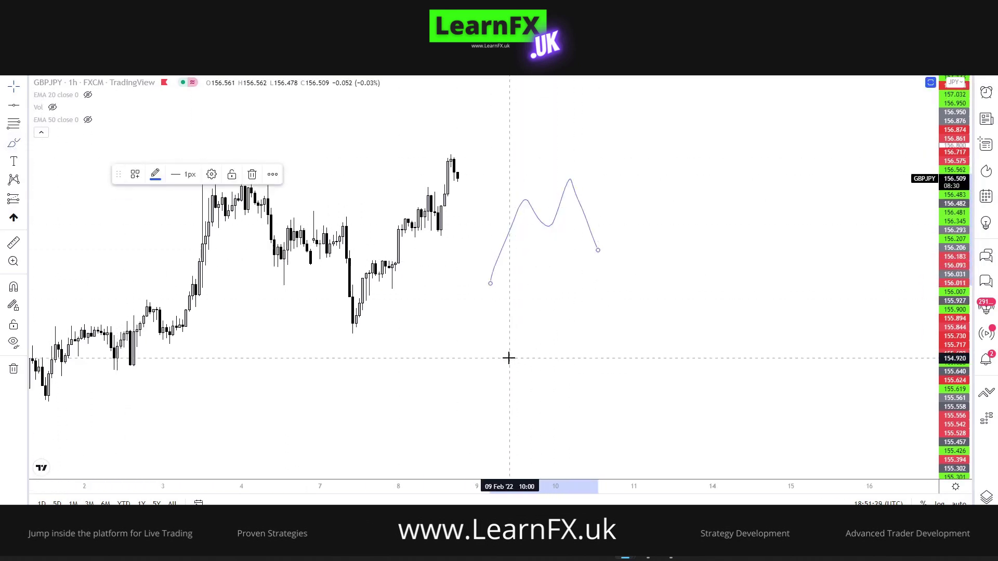
key("Delete")
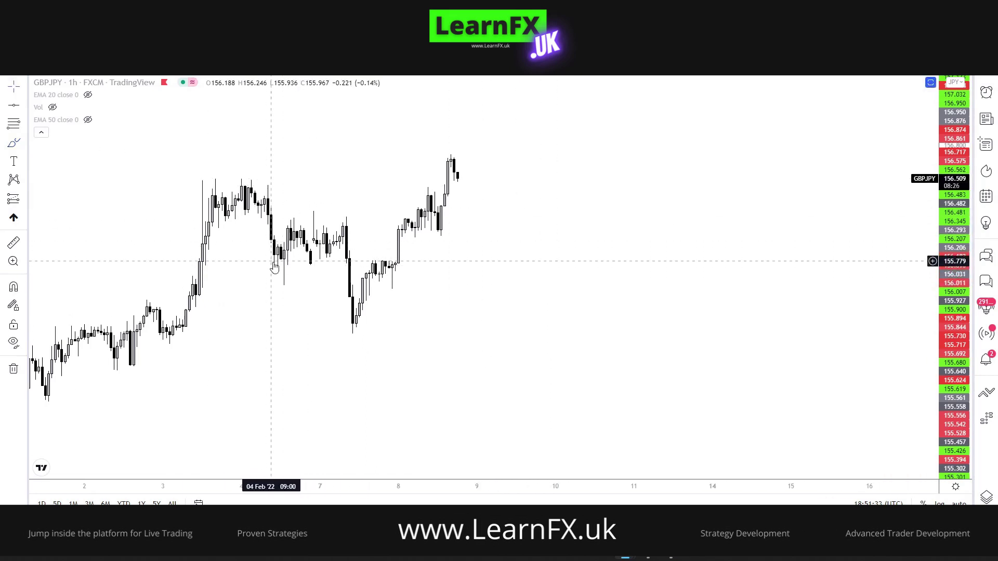
- Show the RSI pane and mark the 31 January divergence with a rising line on price and a falling line on RSI
left_click_drag(286, 426, 483, 332)
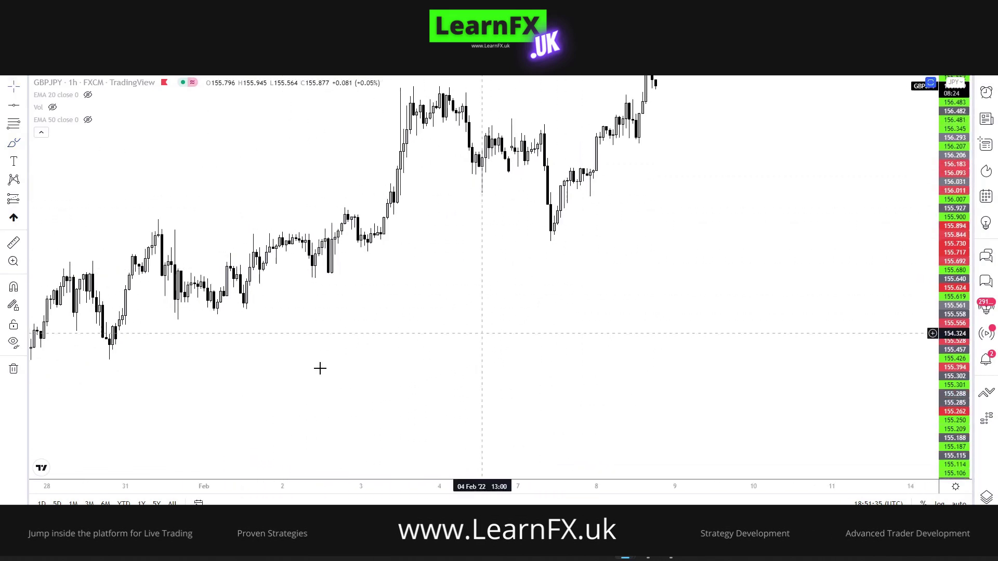
double_click(148, 205)
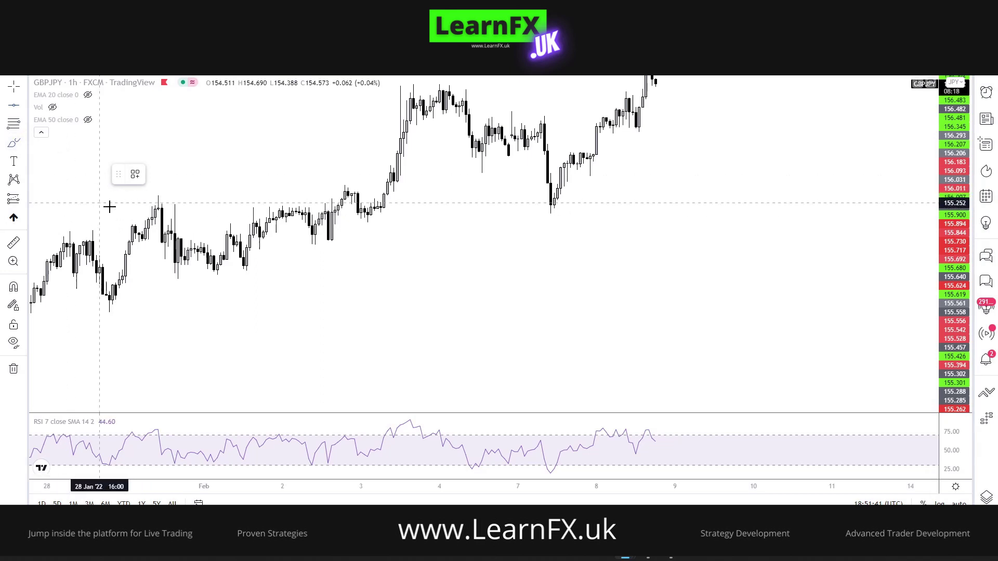
left_click_drag(128, 229, 153, 200)
- Delete the rising line over the 31 January price highs
left_click(154, 200)
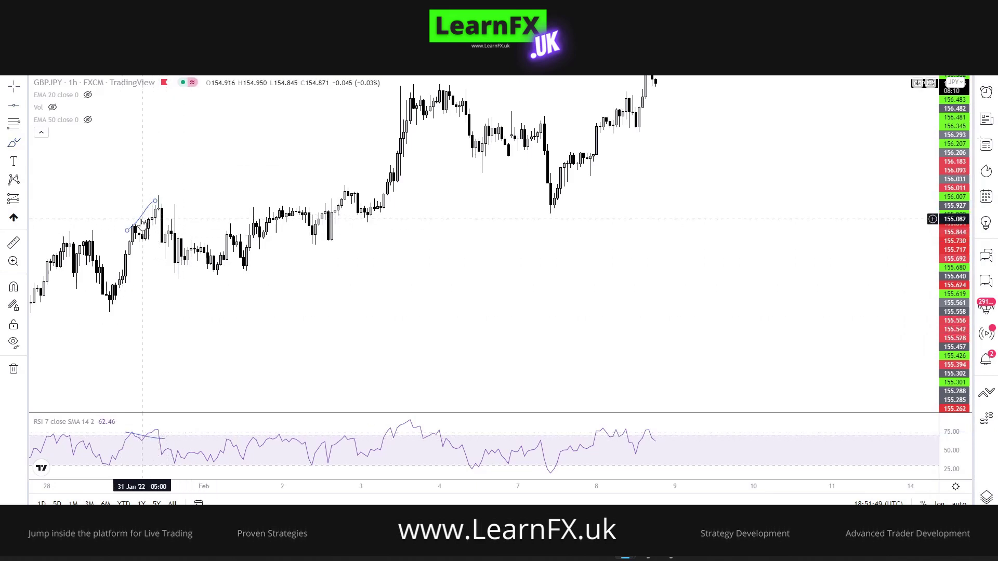
key("Delete")
- Examine the price action and RSI from mid-January to early February for further divergences
left_click_drag(163, 321, 336, 303)
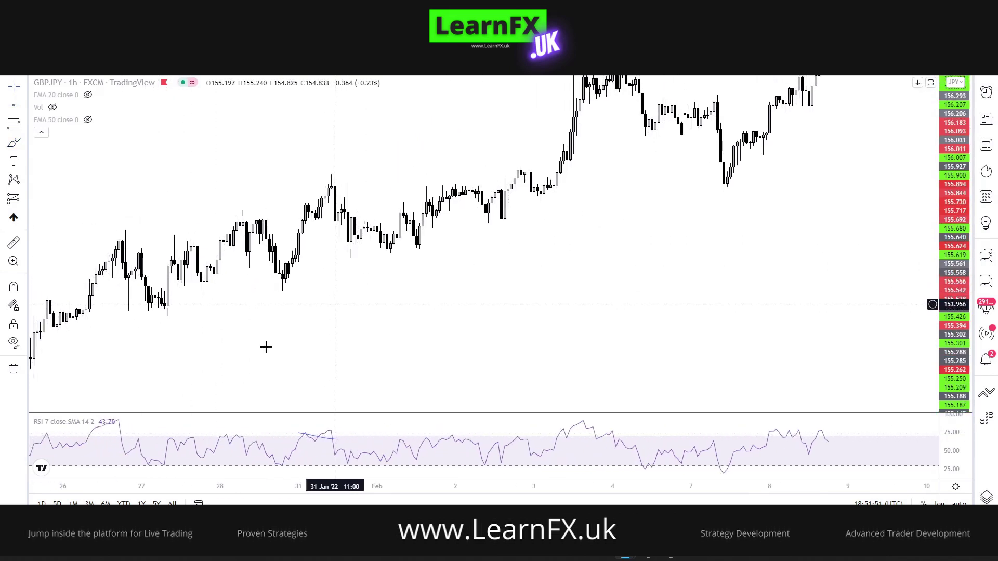
scroll(184, 365, "down", 4)
mouse_move(201, 359)
left_mouse_down()
mouse_move(340, 313)
mouse_move(401, 320)
left_mouse_up()
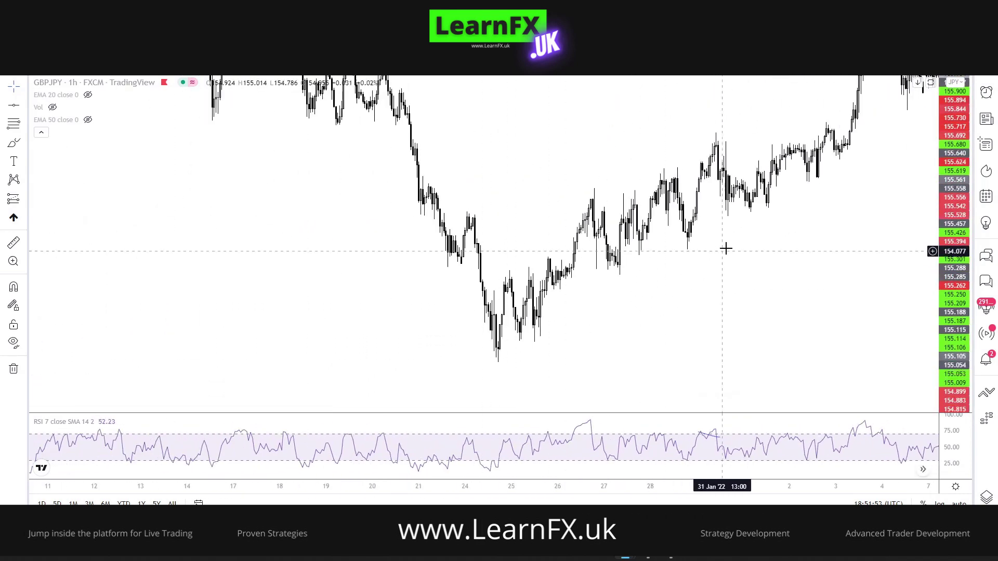
scroll(923, 249, "up", 6)
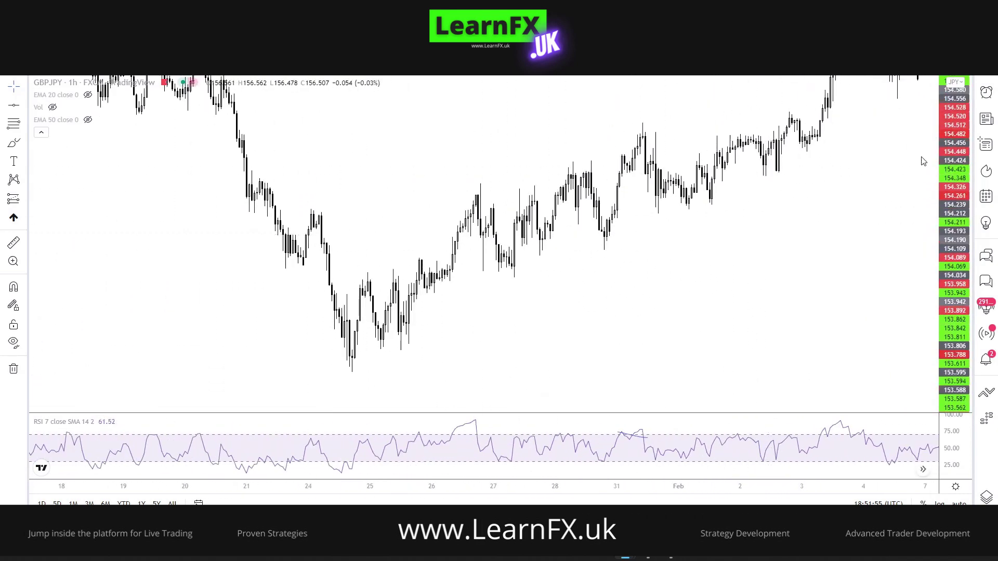
left_click_drag(726, 227, 524, 334)
scroll(264, 281, "down", 2)
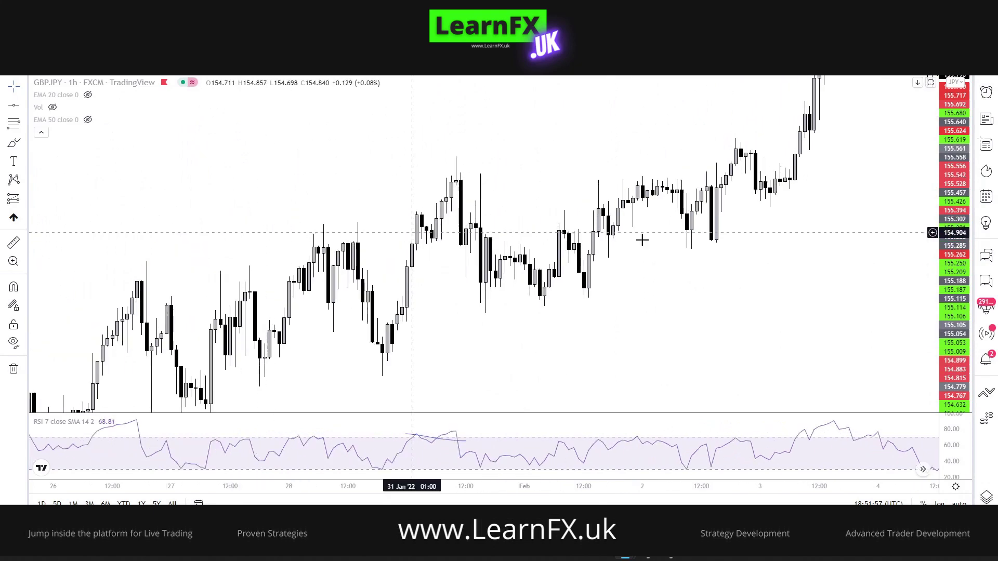
left_click_drag(959, 234, 959, 240)
scroll(884, 246, "down", 3)
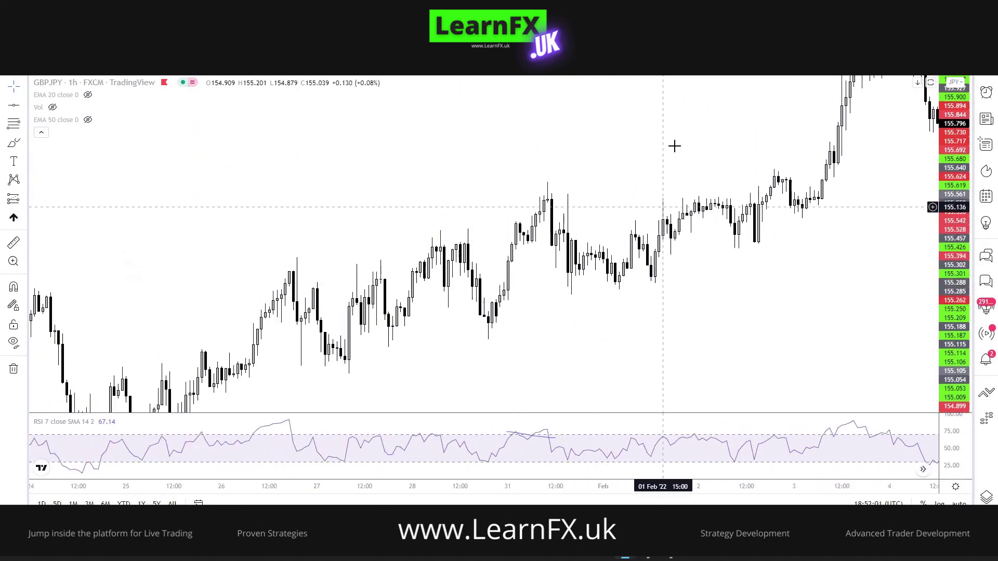
left_click_drag(668, 185, 788, 28)
scroll(329, 302, "left", 4)
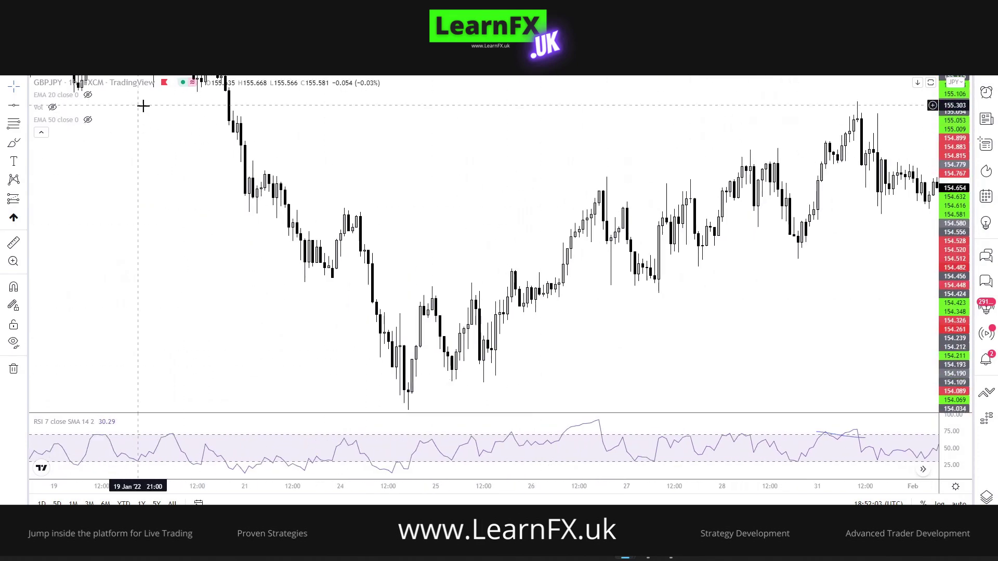
scroll(273, 208, "left", 1)
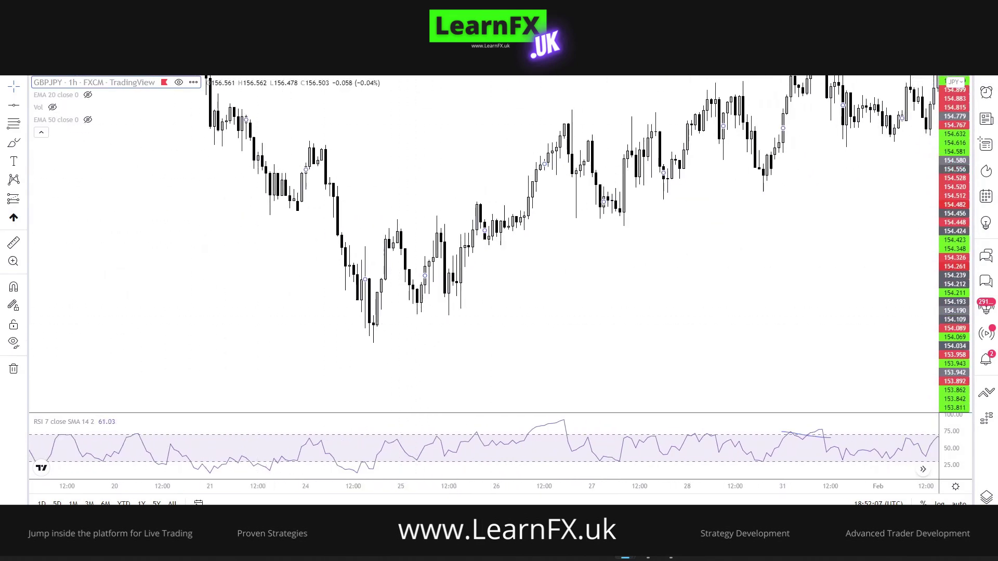
left_click_drag(772, 211, 556, 272)
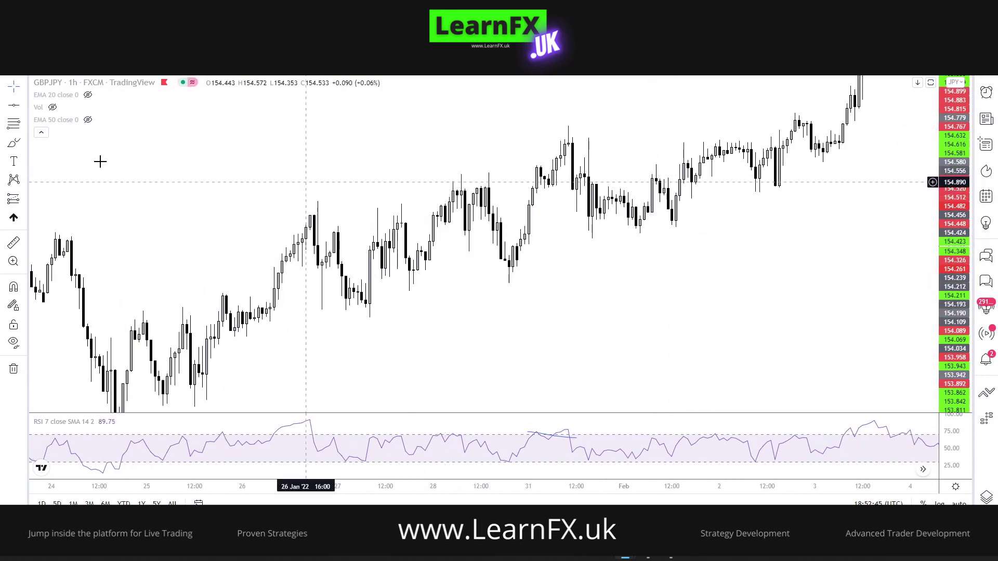
- Brush a nearly flat line across the twin 28 January price highs and a falling line over the matching RSI peaks
left_click(13, 142)
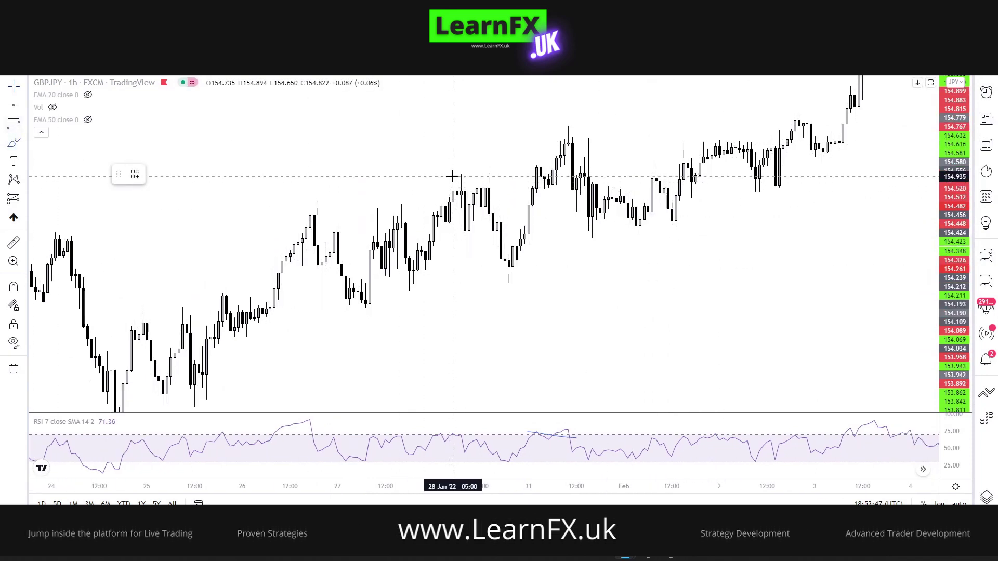
left_click_drag(457, 174, 493, 172)
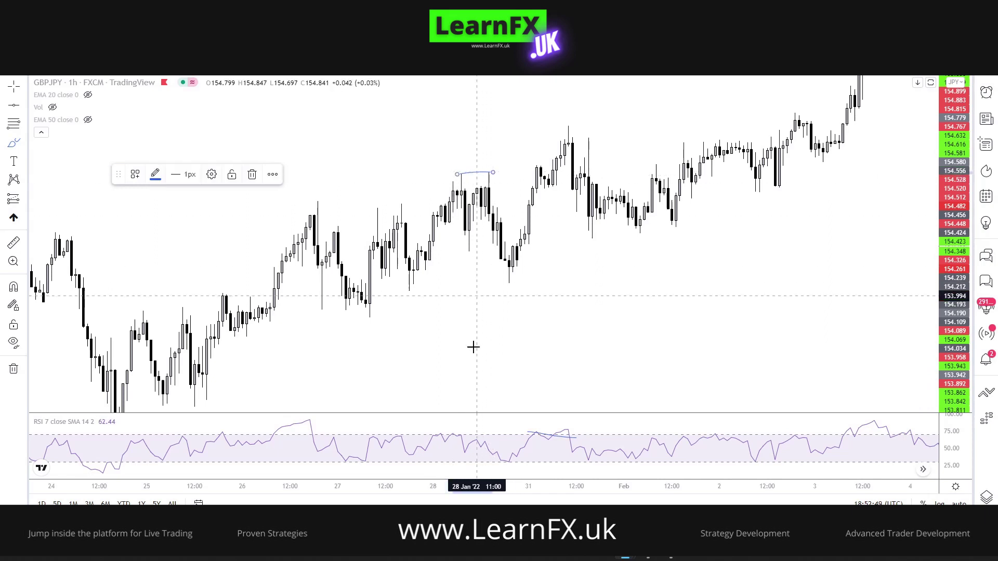
left_click_drag(459, 433, 493, 441)
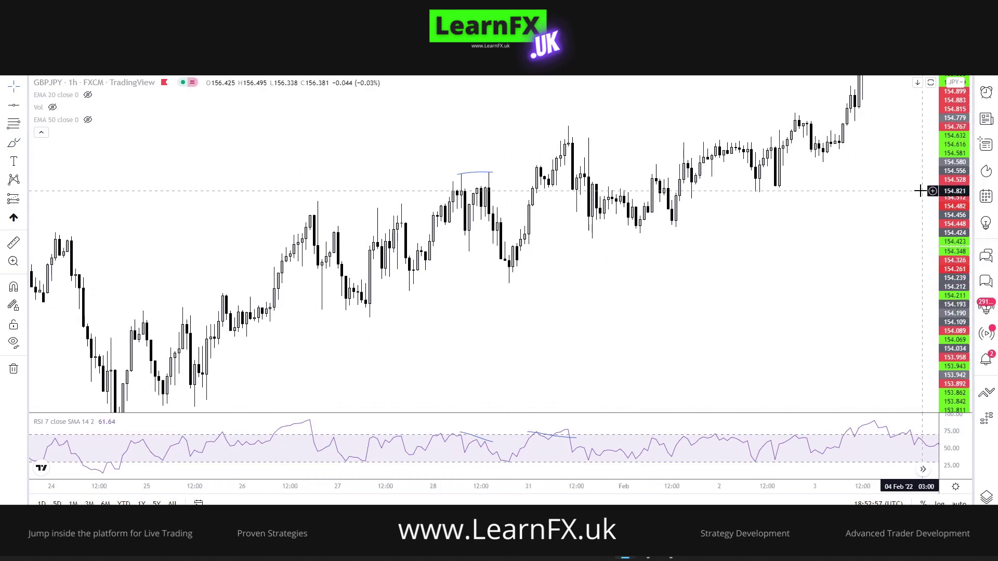
- Compress the price scale and delete the line above the 28 January price highs
left_click_drag(961, 136, 960, 161)
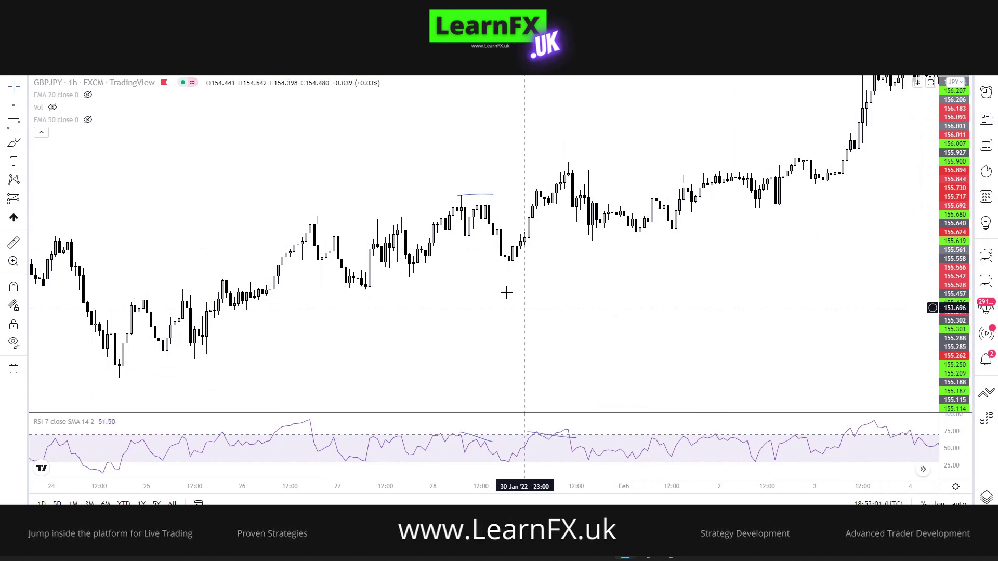
left_click(483, 198)
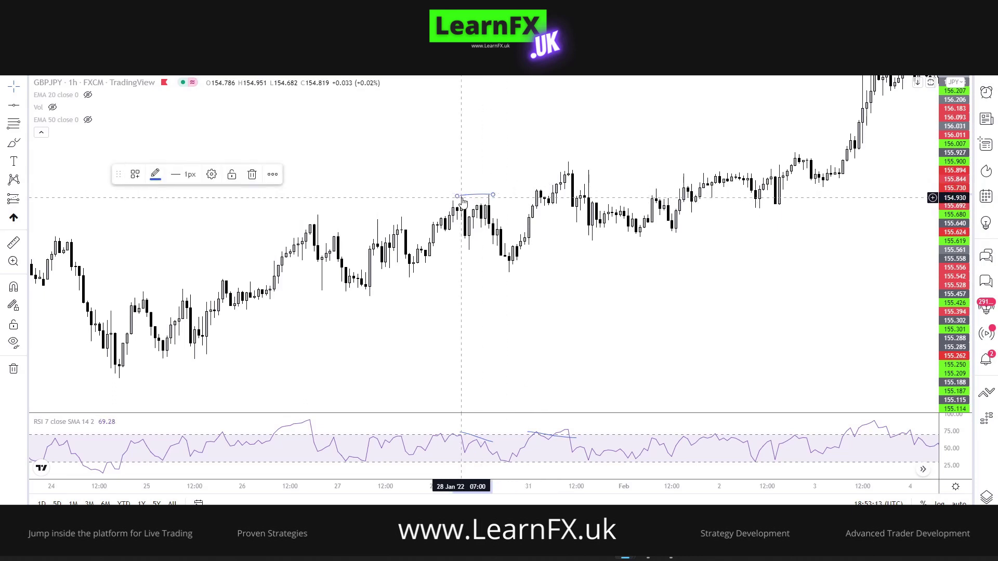
key("Delete")
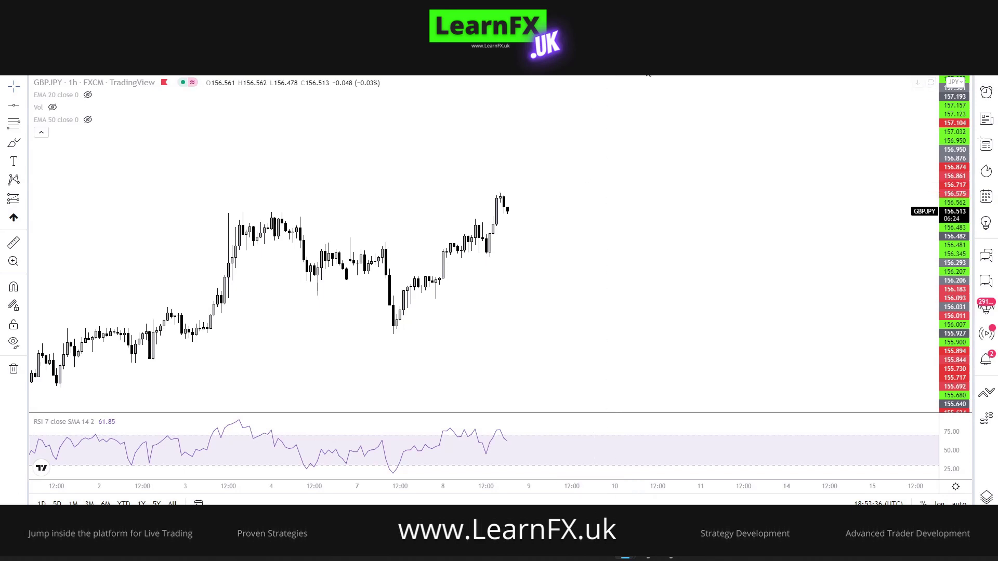
- Brush a rising trend with two swing highs and two pullbacks in the empty area right of the latest candles
left_click_drag(965, 347, 962, 276)
left_click_drag(774, 277, 655, 310)
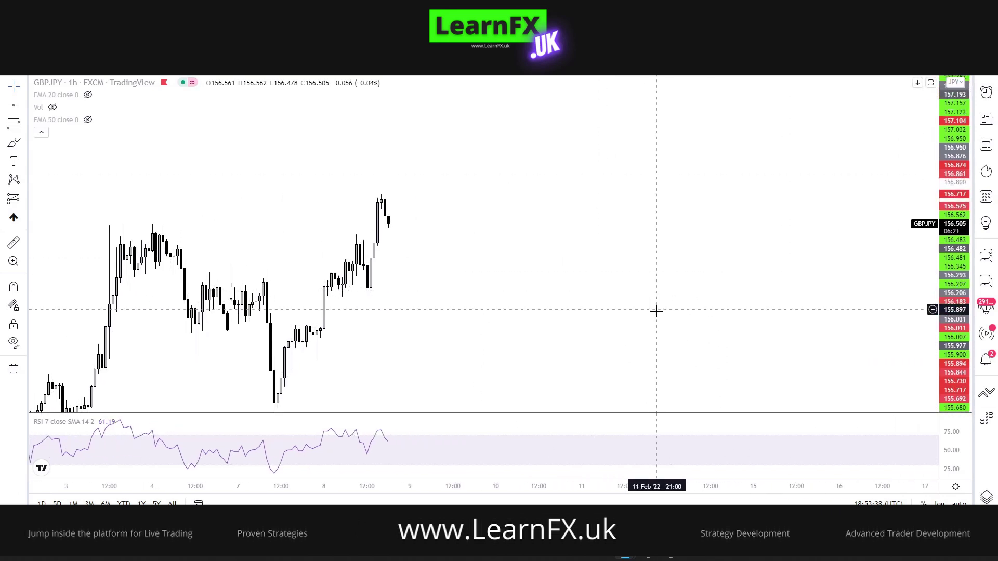
left_click(13, 143)
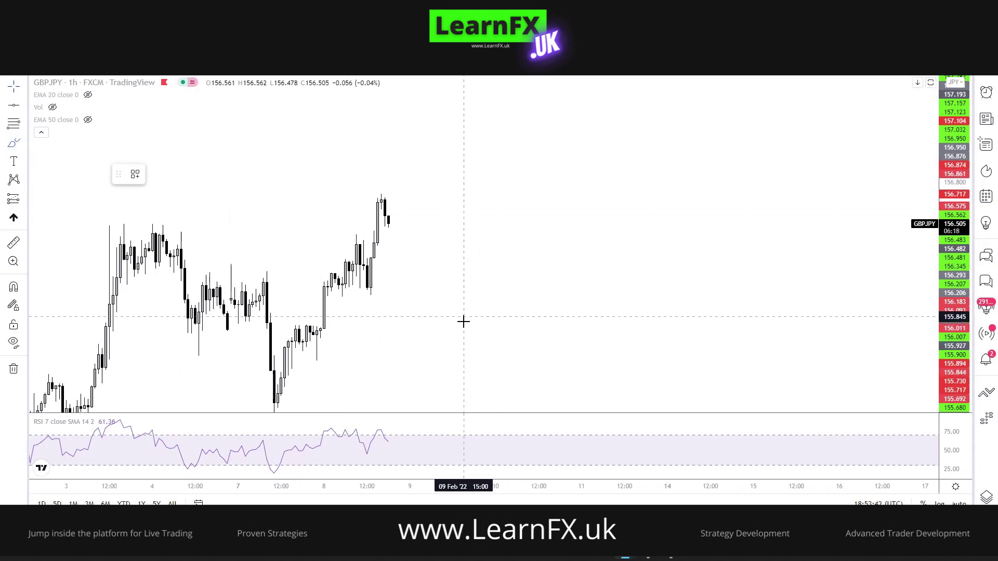
mouse_move(457, 351)
left_mouse_down()
mouse_move(498, 243)
mouse_move(528, 290)
mouse_move(582, 183)
mouse_move(609, 221)
mouse_move(629, 228)
mouse_move(668, 122)
left_mouse_up()
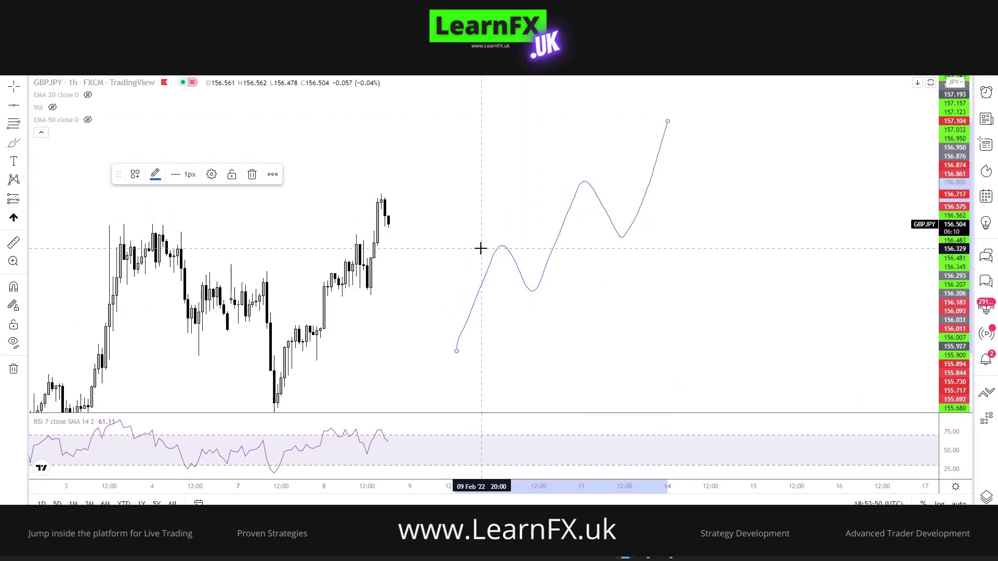
- Mark the first swing high, the first pullback low and the second swing high of the trend sketch with short arcs
left_click_drag(483, 246, 521, 238)
left_click_drag(515, 296, 562, 287)
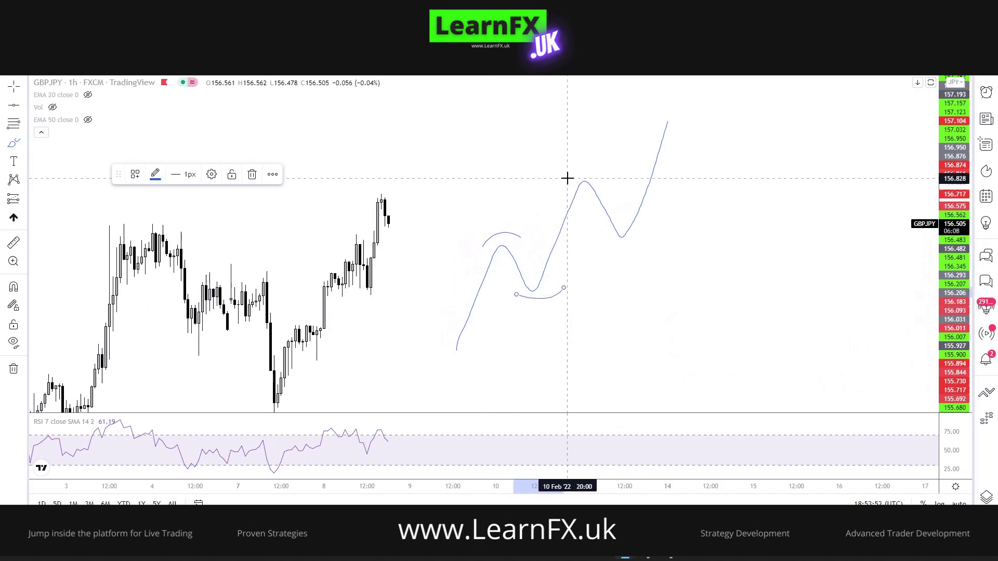
left_click_drag(569, 176, 593, 173)
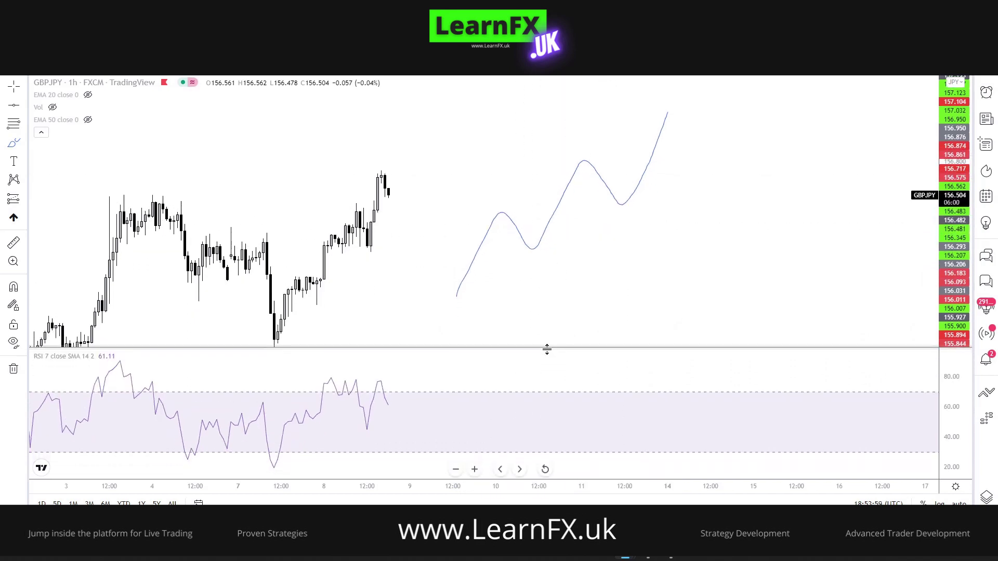
- Enlarge the RSI pane and brush an oscillator curve below the trend sketch, with two peaks above 70 and a final trough below 30
left_click_drag(546, 350, 547, 337)
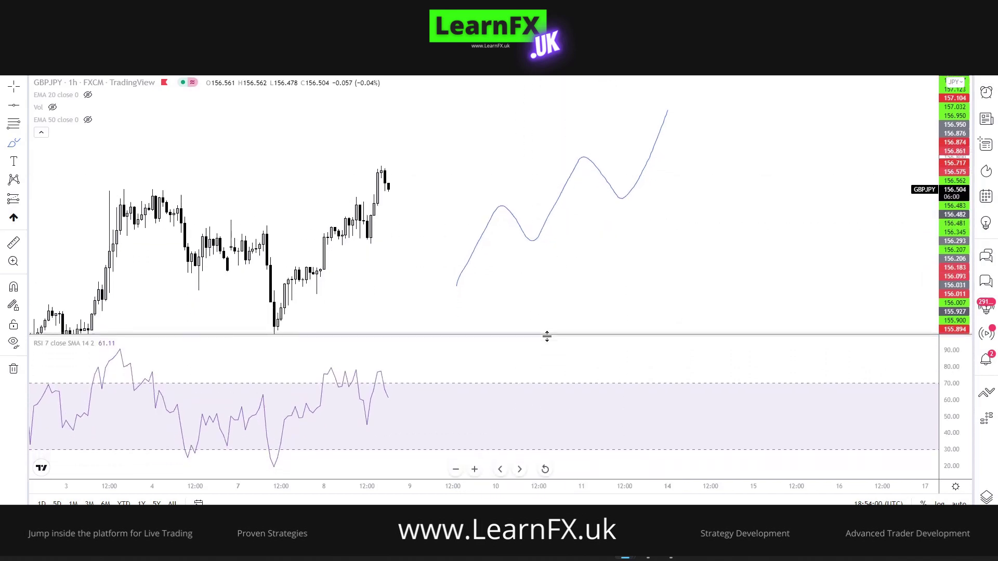
left_click(19, 146)
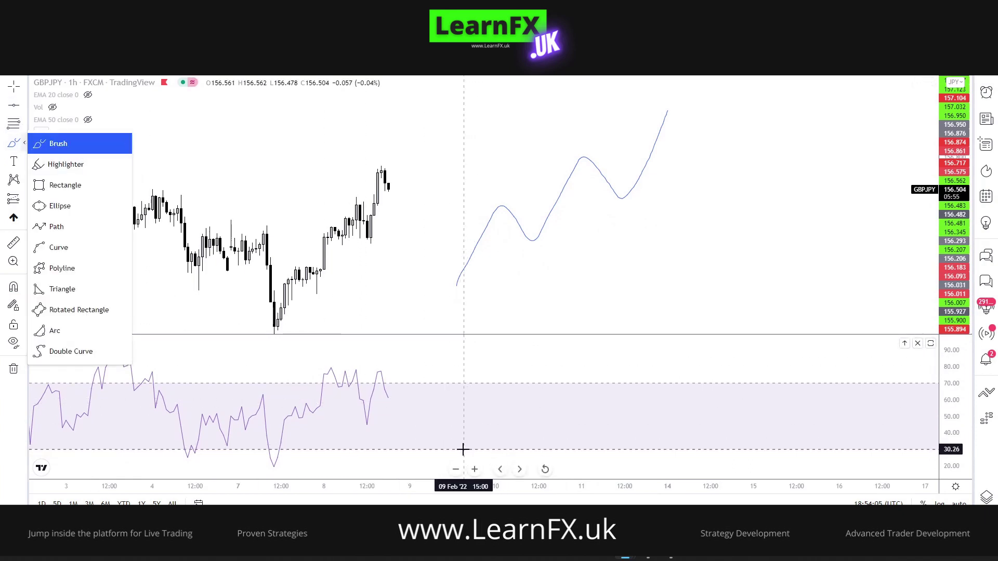
left_click_drag(461, 447, 500, 368)
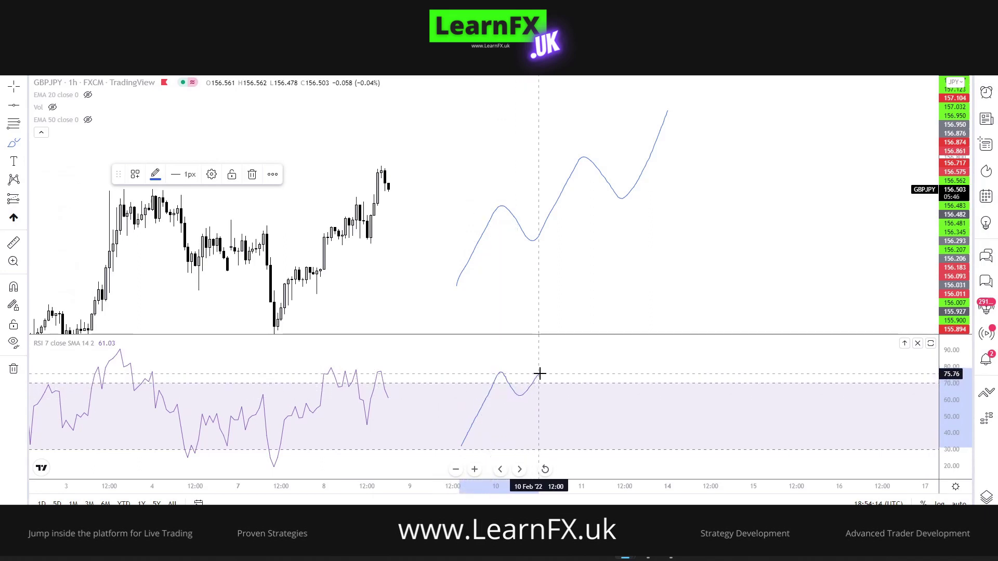
mouse_move(540, 373)
left_mouse_down()
mouse_move(588, 451)
mouse_move(621, 413)
left_mouse_up()
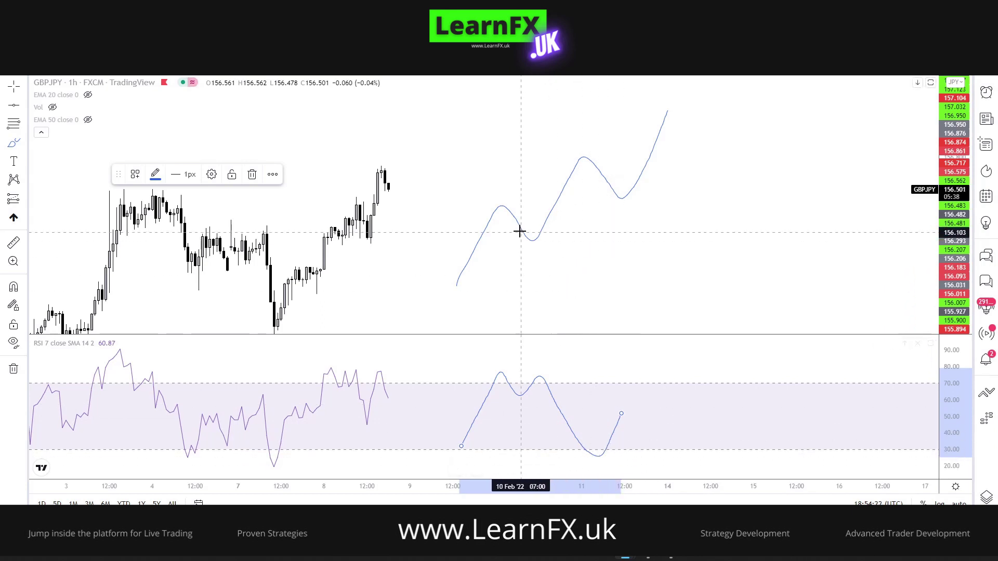
- Circle both pullback lows of the price sketch and the two matching troughs of the oscillator sketch
mouse_move(551, 234)
left_mouse_down()
mouse_move(535, 226)
mouse_move(514, 237)
mouse_move(529, 260)
mouse_move(551, 251)
mouse_move(552, 236)
left_mouse_up()
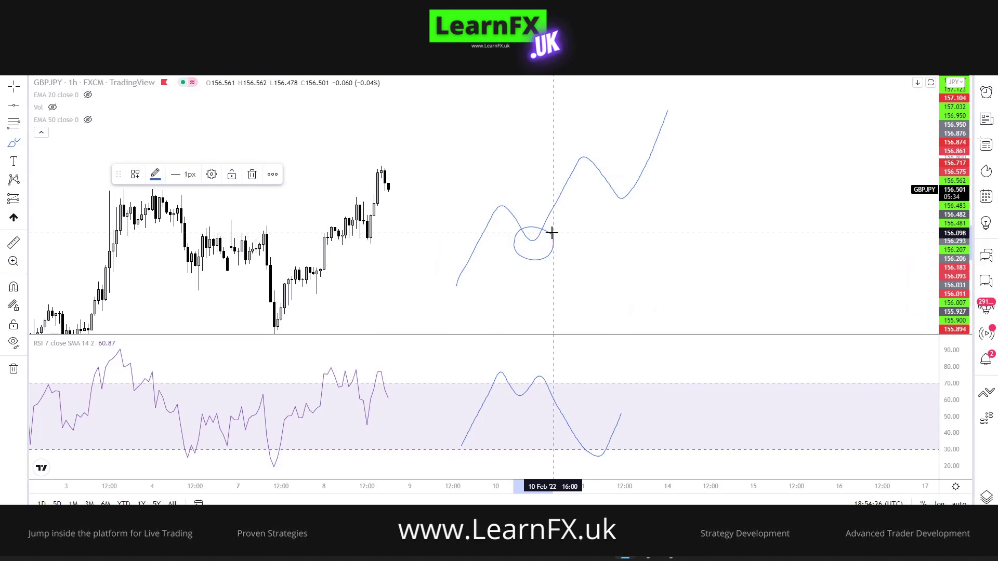
mouse_move(624, 186)
left_mouse_down()
mouse_move(613, 210)
mouse_move(644, 193)
mouse_move(621, 180)
left_mouse_up()
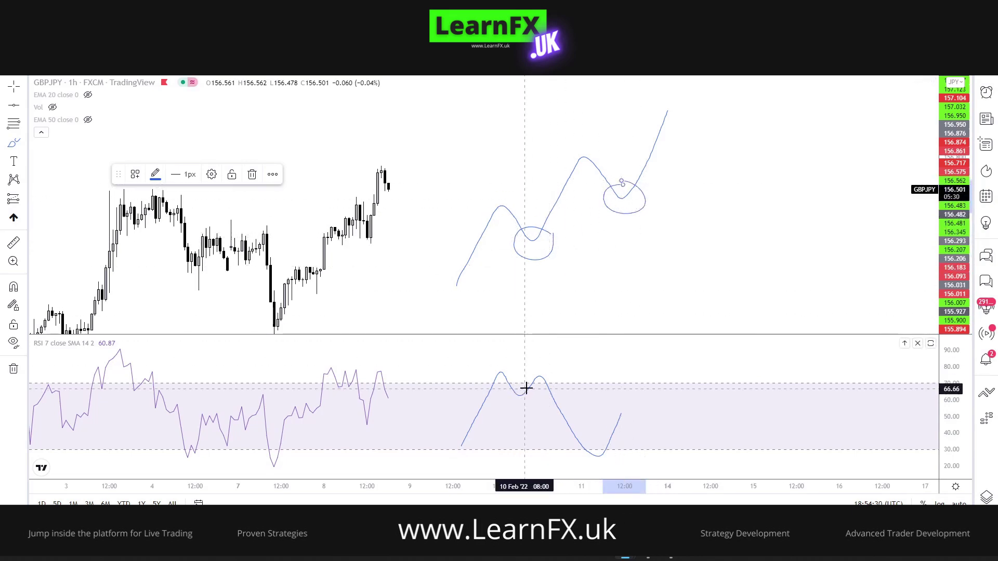
mouse_move(526, 385)
left_mouse_down()
mouse_move(505, 394)
mouse_move(535, 398)
mouse_move(523, 372)
mouse_move(518, 379)
left_mouse_up()
mouse_move(588, 439)
left_mouse_down()
mouse_move(606, 461)
mouse_move(603, 442)
left_mouse_up()
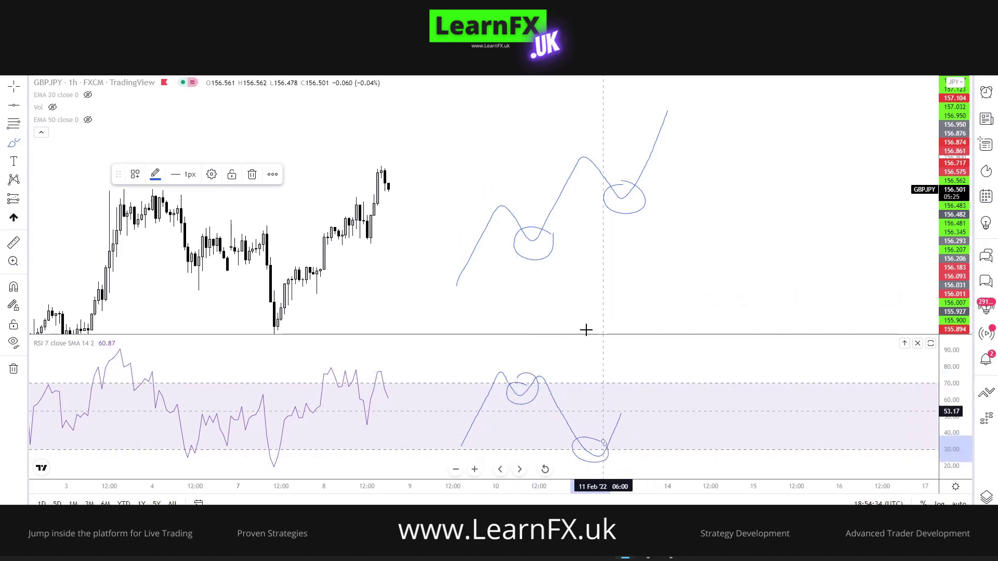
- Draw a rising trend line under the price sketch's pullback lows and a falling trend line along the oscillator sketch's troughs
left_click(15, 101)
left_click(62, 102)
left_click(524, 272)
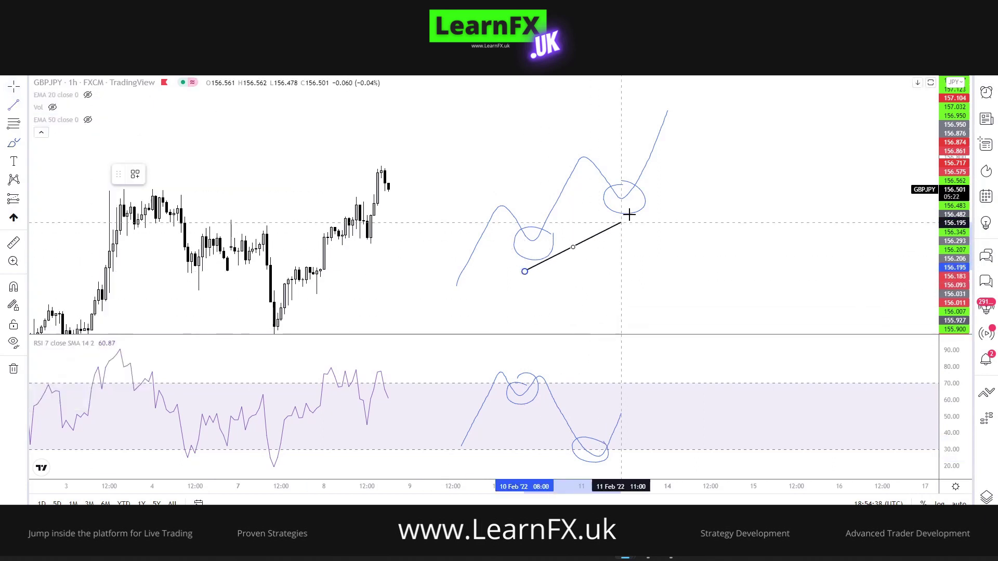
left_click(645, 199)
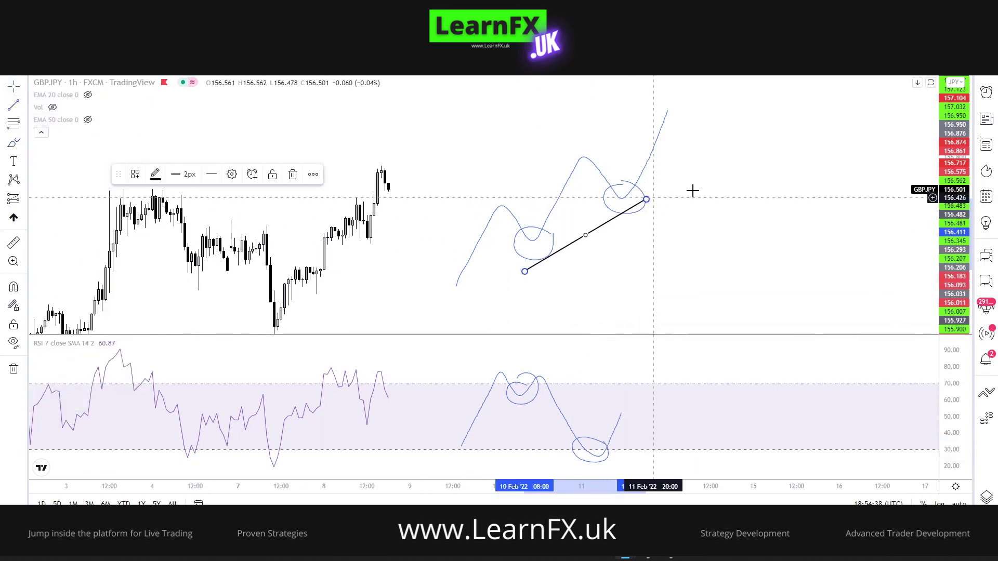
left_click(514, 395)
left_click(595, 462)
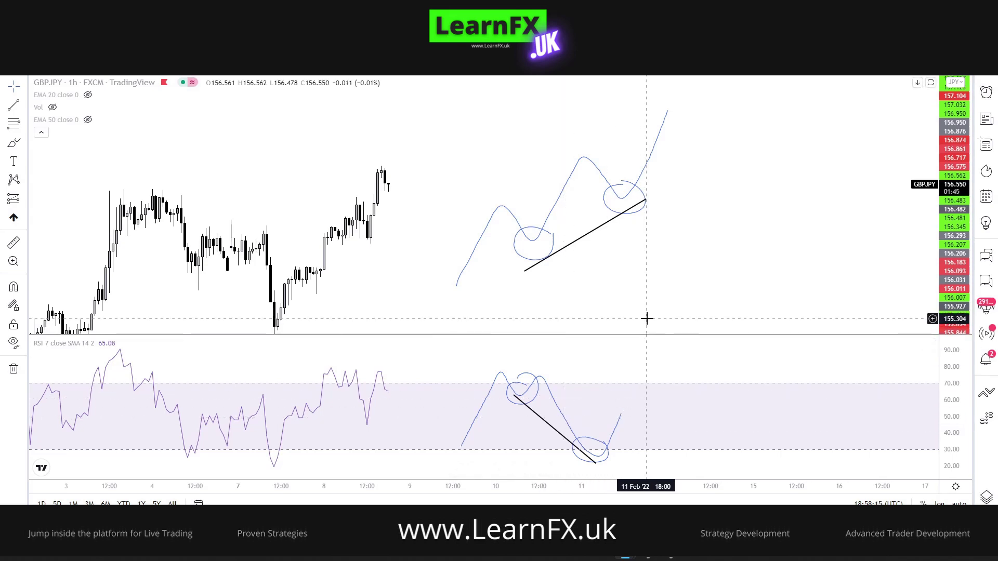
- Circle the two swing highs of the price sketch and brush a slightly falling line across the two oscillator peaks
left_click_drag(724, 214, 717, 218)
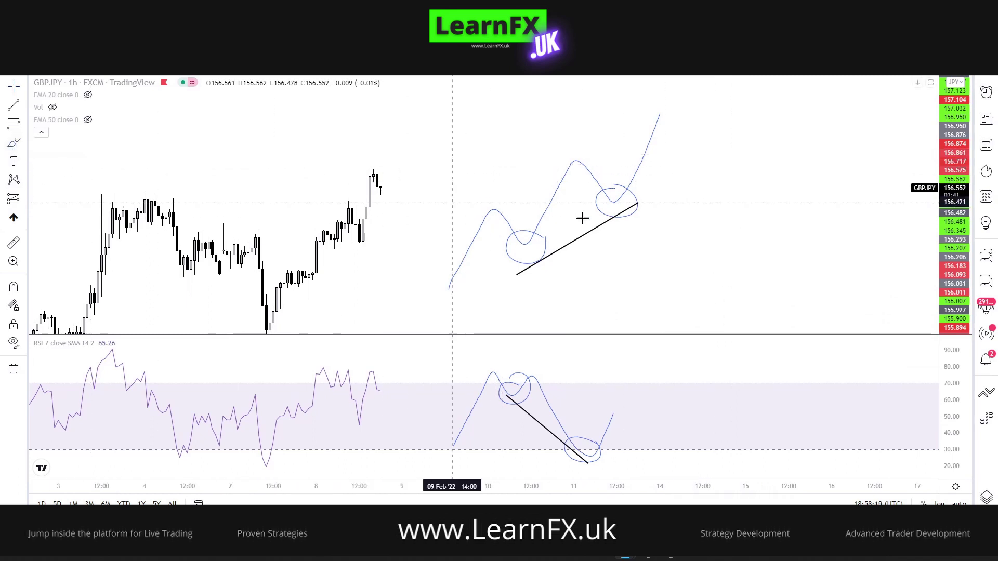
left_click_drag(491, 207, 498, 221)
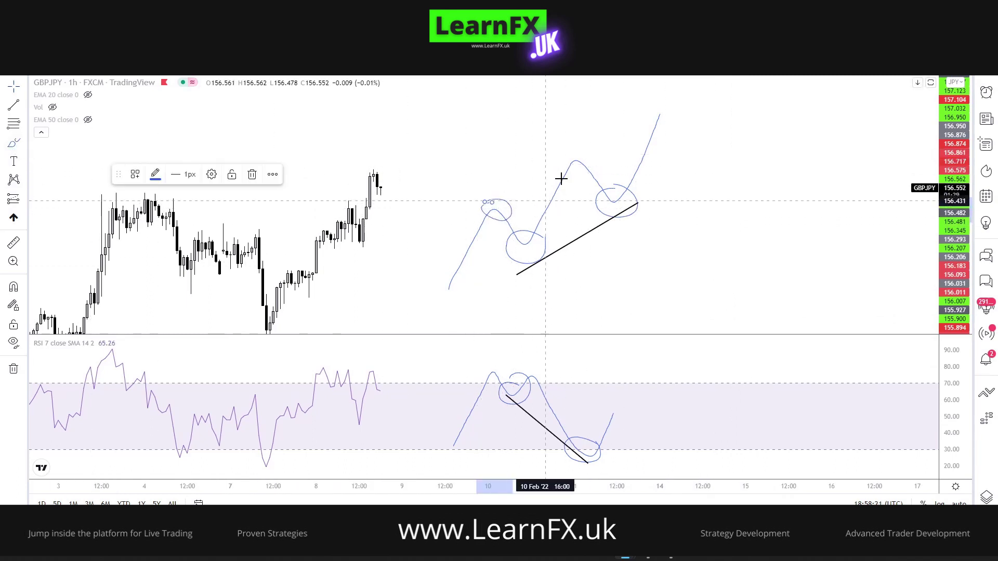
mouse_move(577, 152)
left_mouse_down()
mouse_move(583, 163)
mouse_move(573, 161)
left_mouse_up()
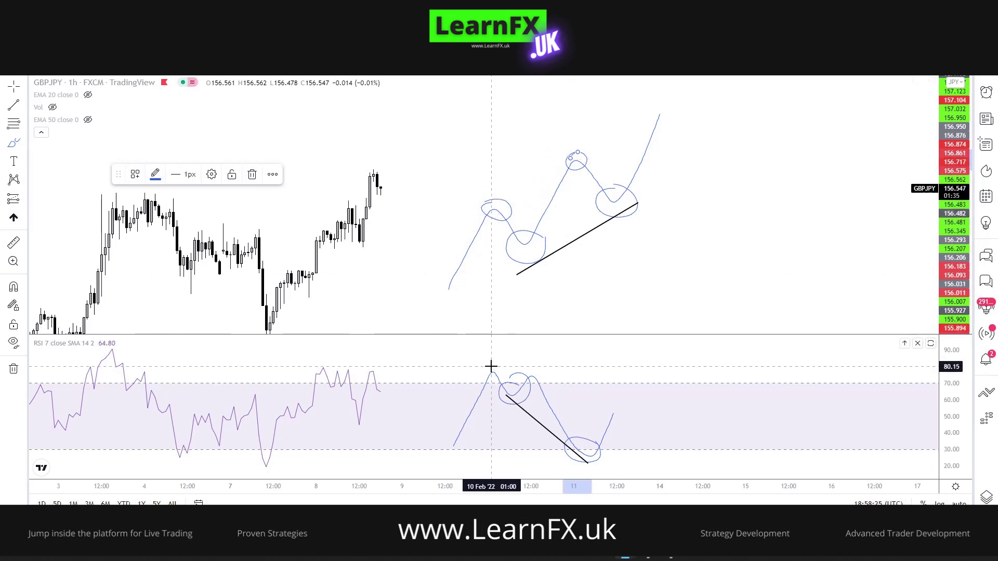
mouse_move(490, 366)
left_mouse_down()
mouse_move(538, 371)
mouse_move(492, 361)
left_mouse_up()
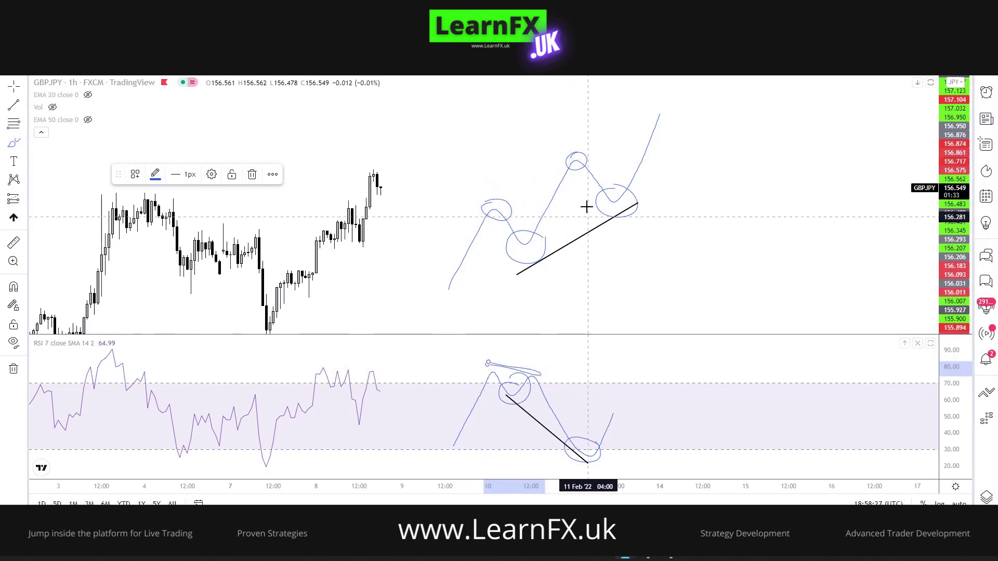
- Brush over the second pullback leg of the price sketch and add a rising curved arrow in the empty area beside it
left_click_drag(575, 157, 610, 196)
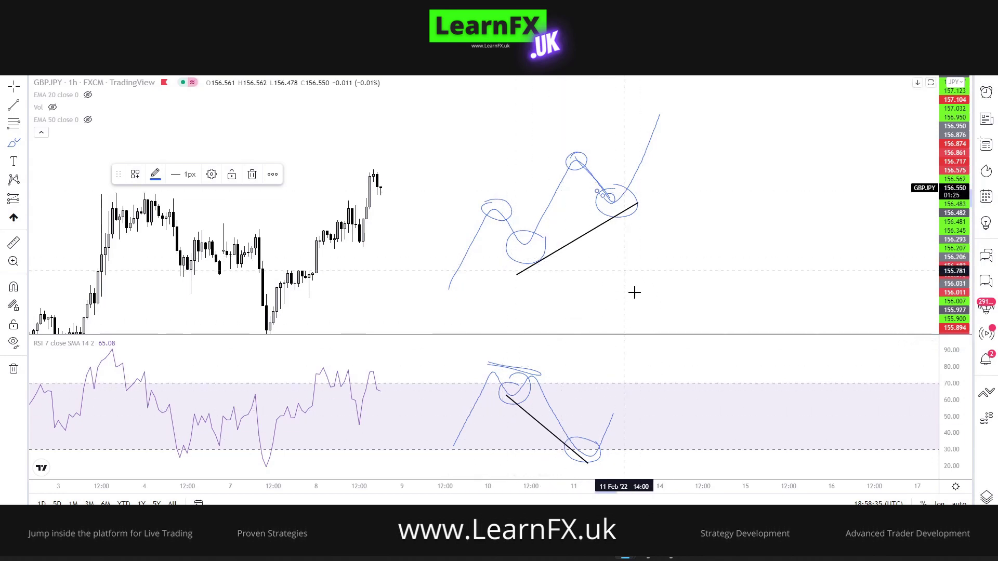
mouse_move(606, 300)
left_mouse_down()
mouse_move(738, 232)
mouse_move(767, 242)
left_mouse_up()
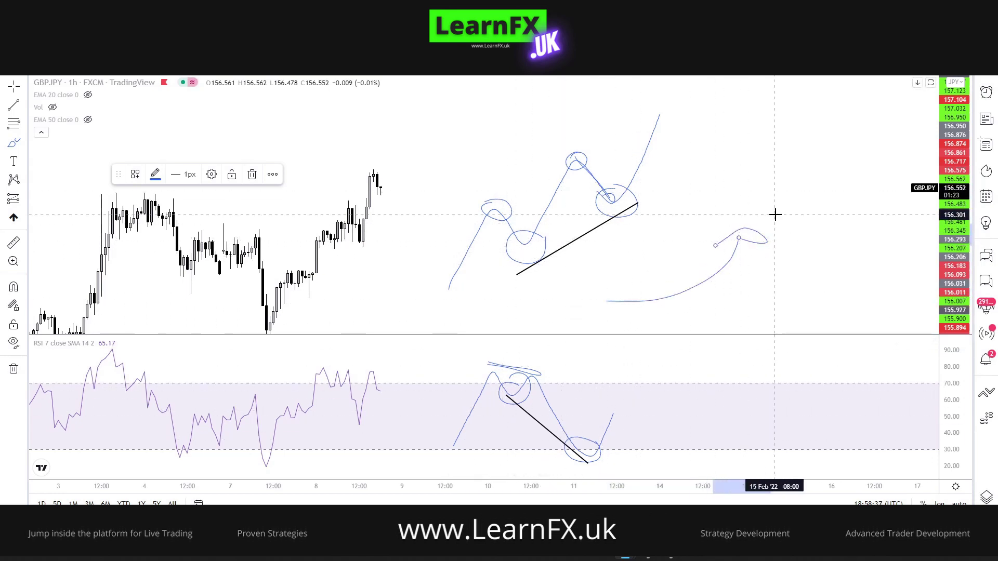
key("Escape")
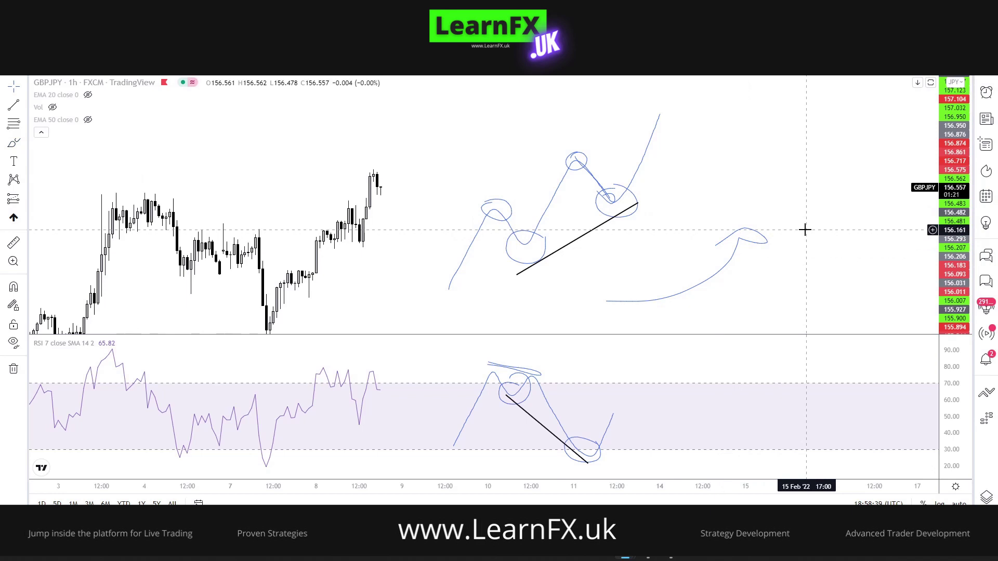
- Delete all sketch drawings from the price chart and the RSI pane
left_click_drag(785, 104, 422, 317)
key("Delete")
left_click_drag(639, 354, 411, 462)
key("Delete")
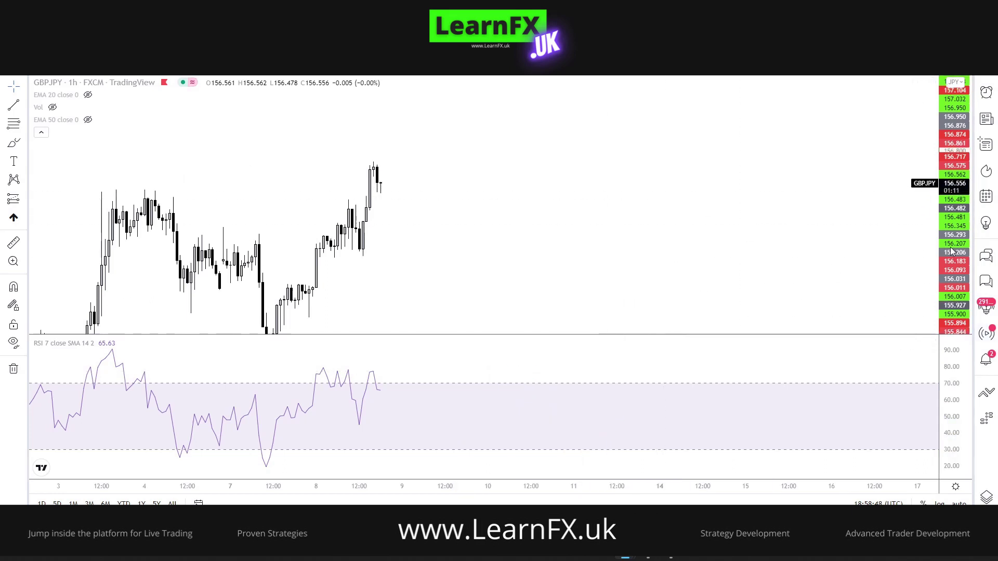
- Open the RSI indicator's settings and review its inputs, style and visibility options
left_click_drag(570, 231, 734, 185)
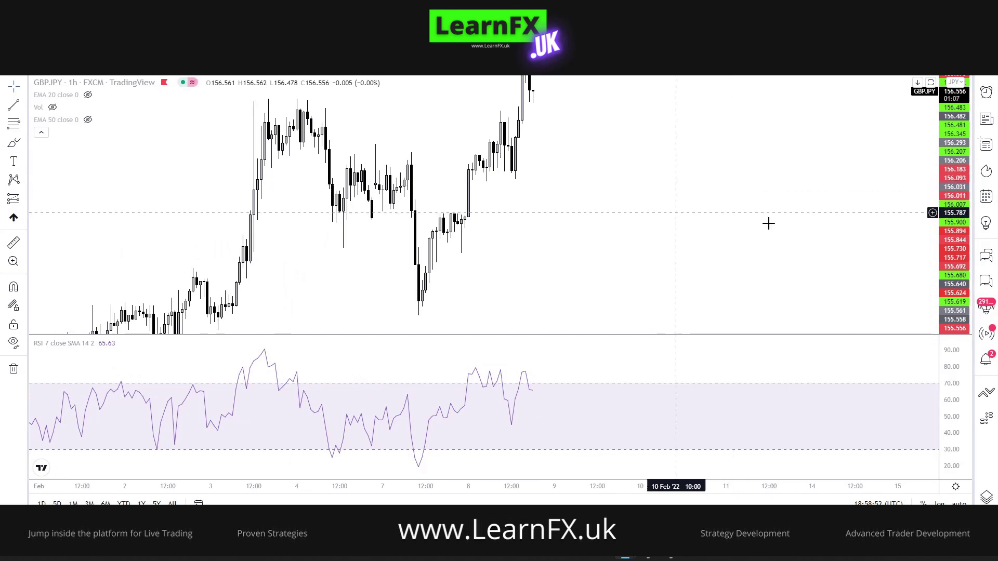
left_click(931, 82)
left_click_drag(962, 200, 966, 258)
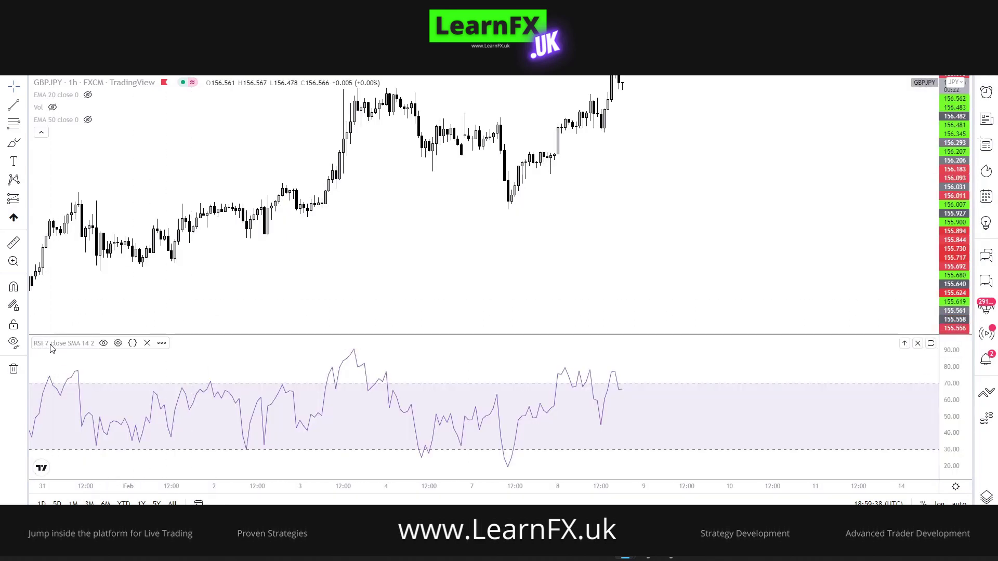
left_click(118, 344)
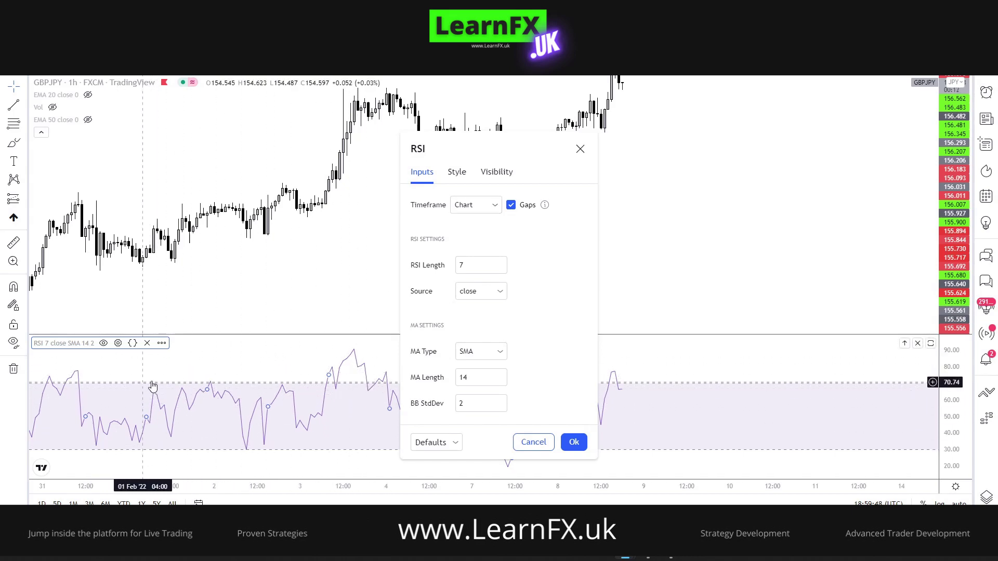
left_click(456, 173)
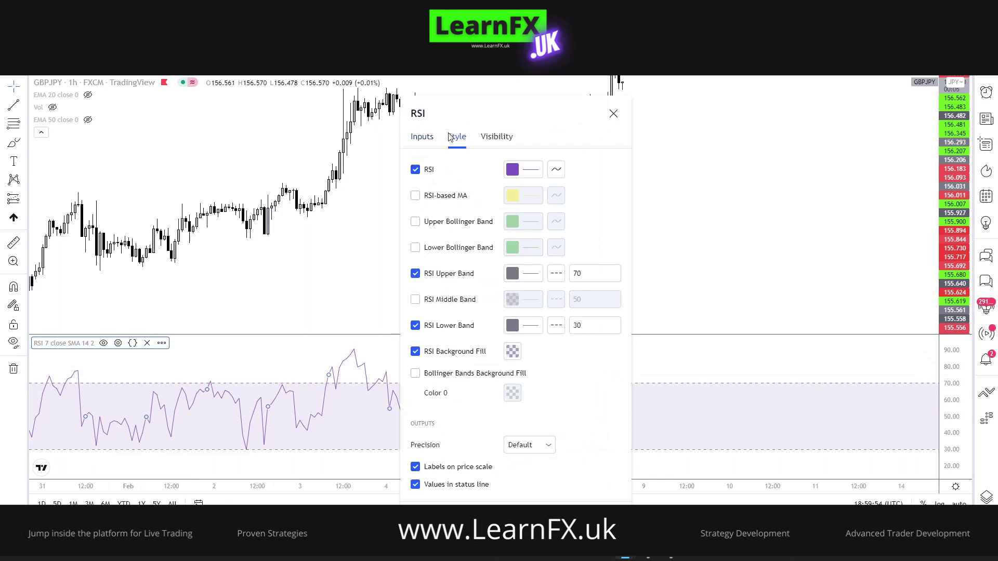
left_click(488, 138)
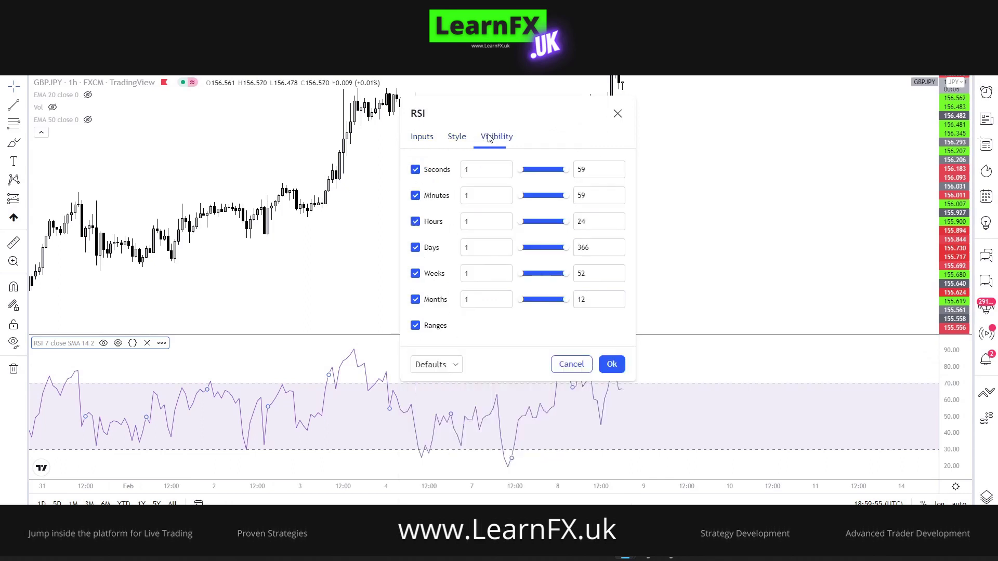
left_click(422, 138)
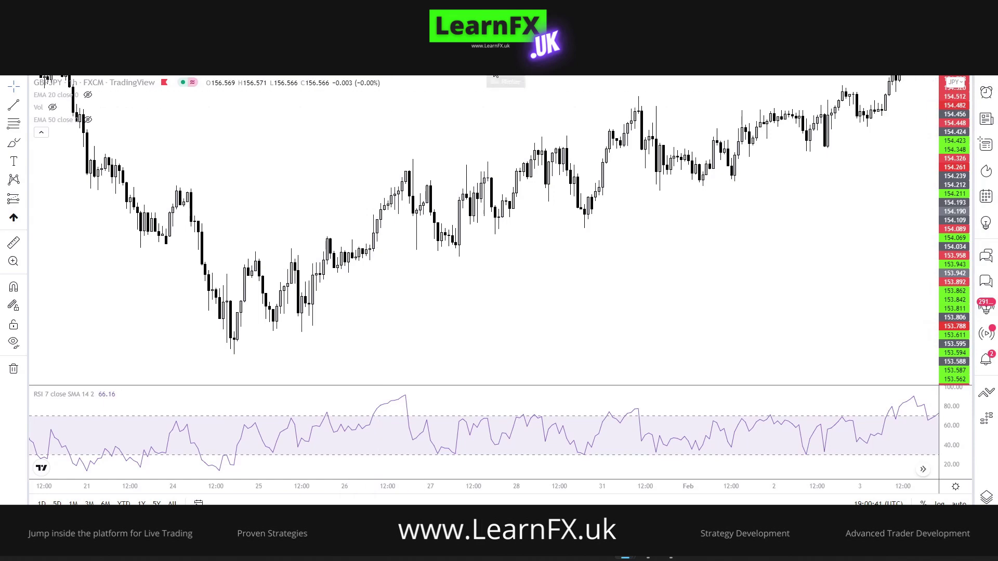
- Try to start a bar replay of the hourly chart from the 25 January lows
left_click(495, 78)
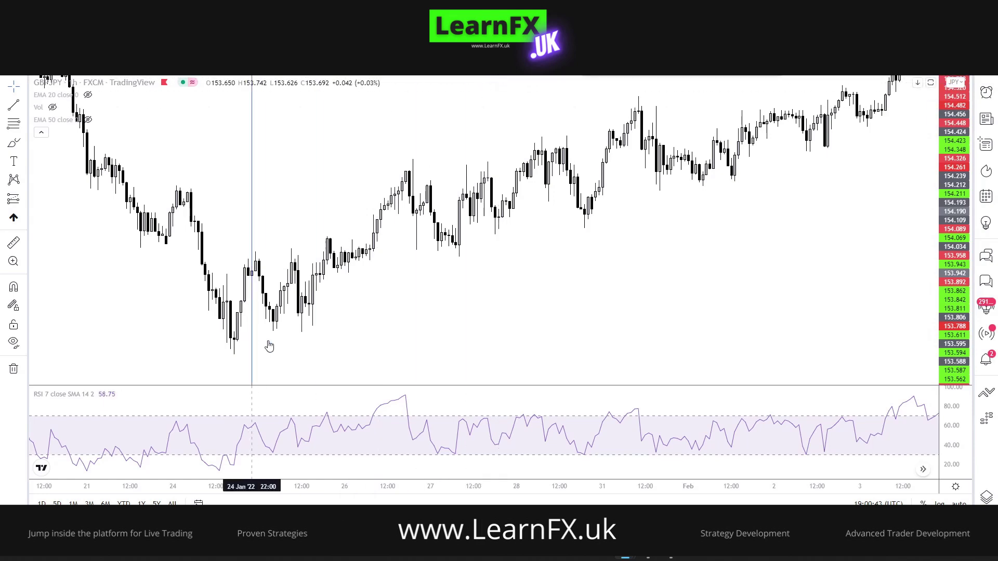
left_click(311, 323)
left_click(667, 182)
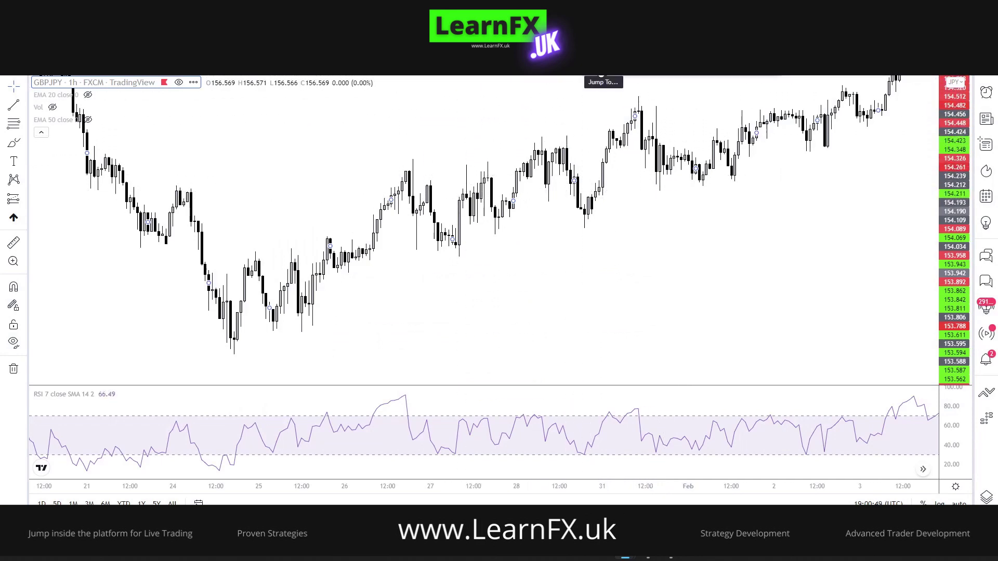
left_click(307, 328)
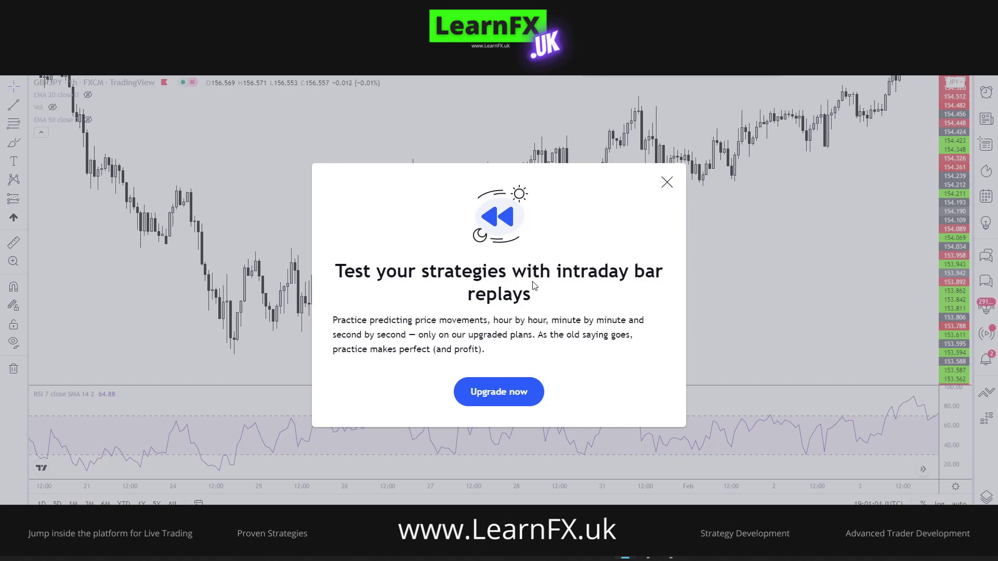
key("Escape")
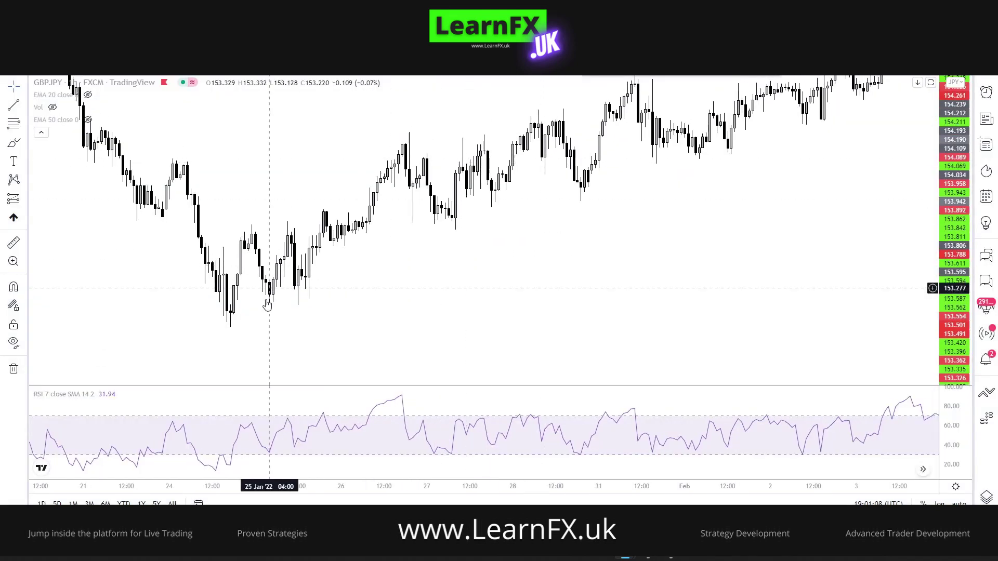
- Underline the 25 January price low and the higher 26 January low with short horizontal trend lines
key("alt+t")
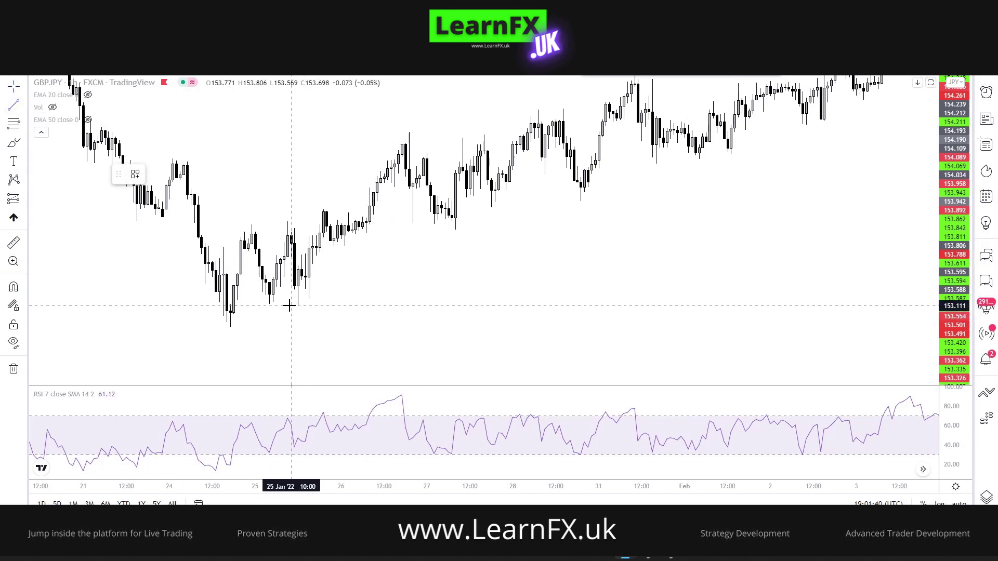
left_click(323, 305)
left_click(370, 294)
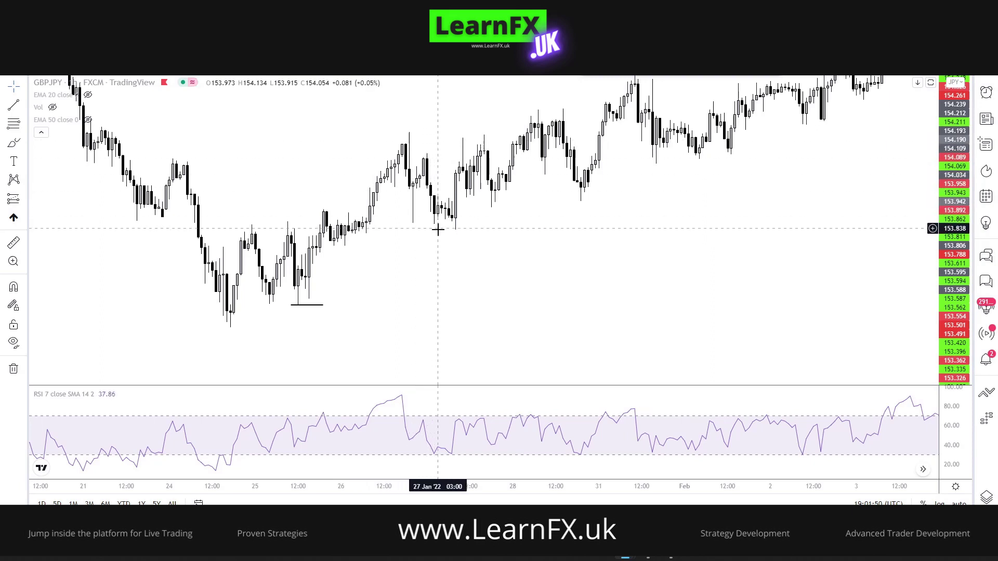
left_click(13, 105)
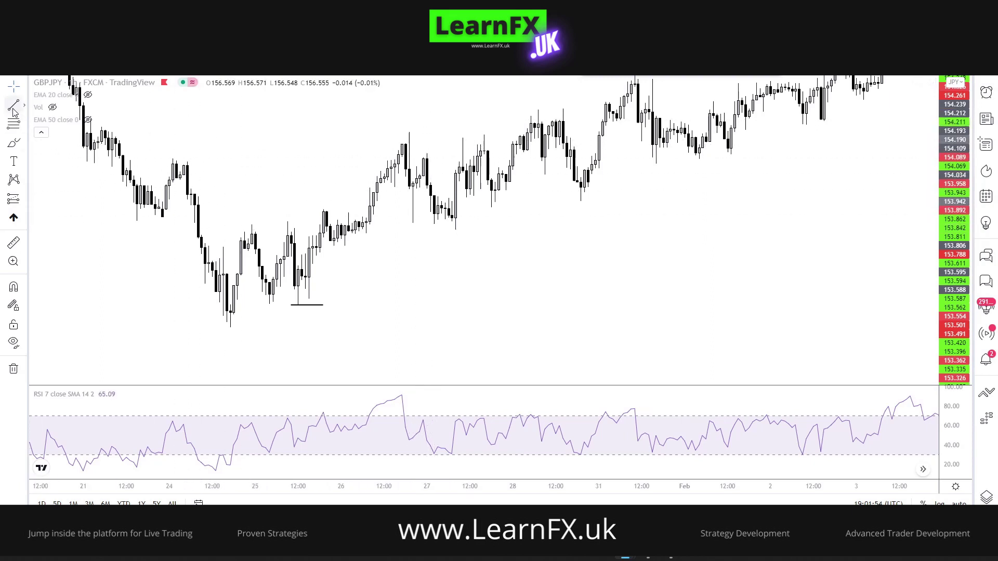
left_click(400, 223)
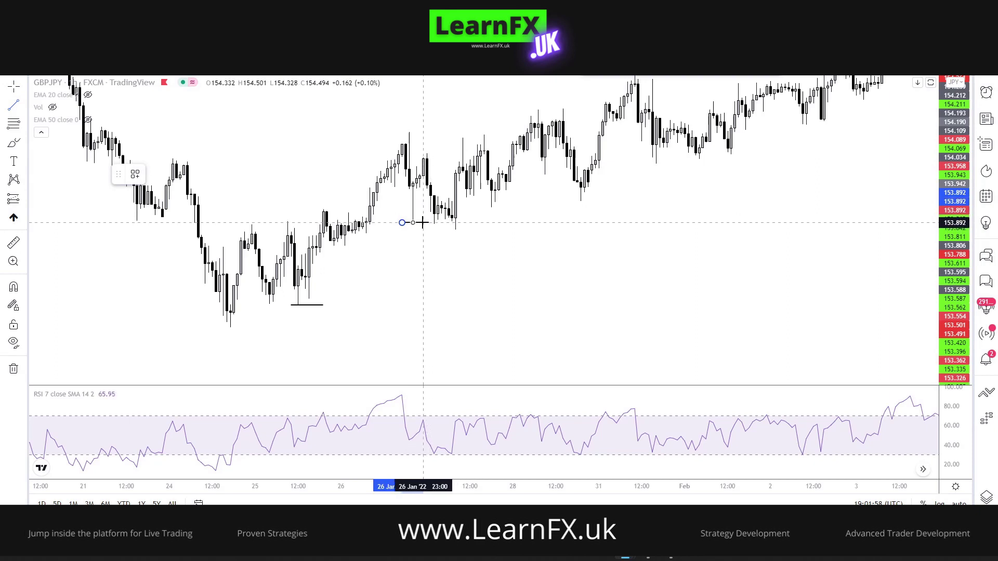
left_click(423, 223)
- Underline the RSI trough matching the 25 January price low with a short line
left_click(13, 145)
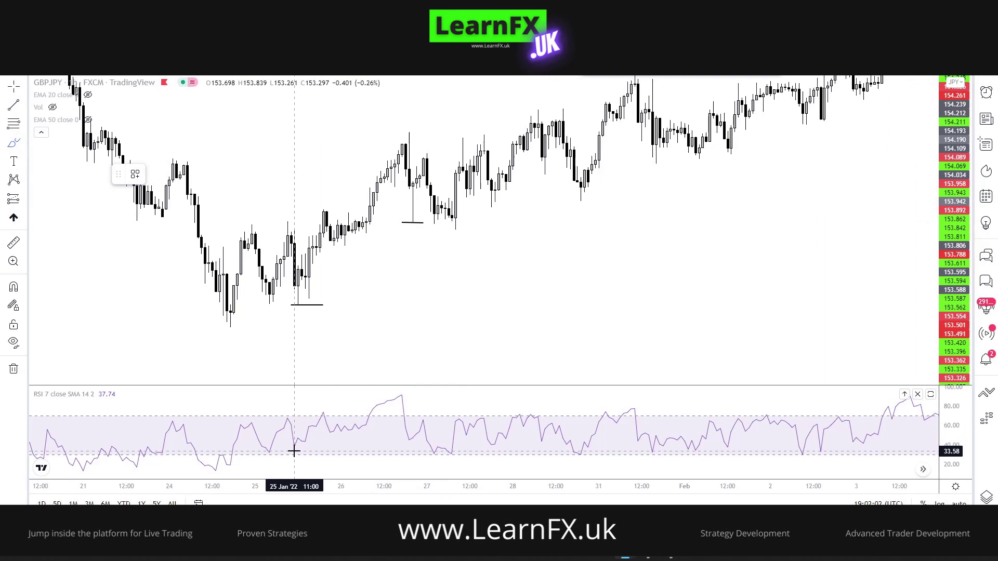
left_click_drag(290, 448, 307, 448)
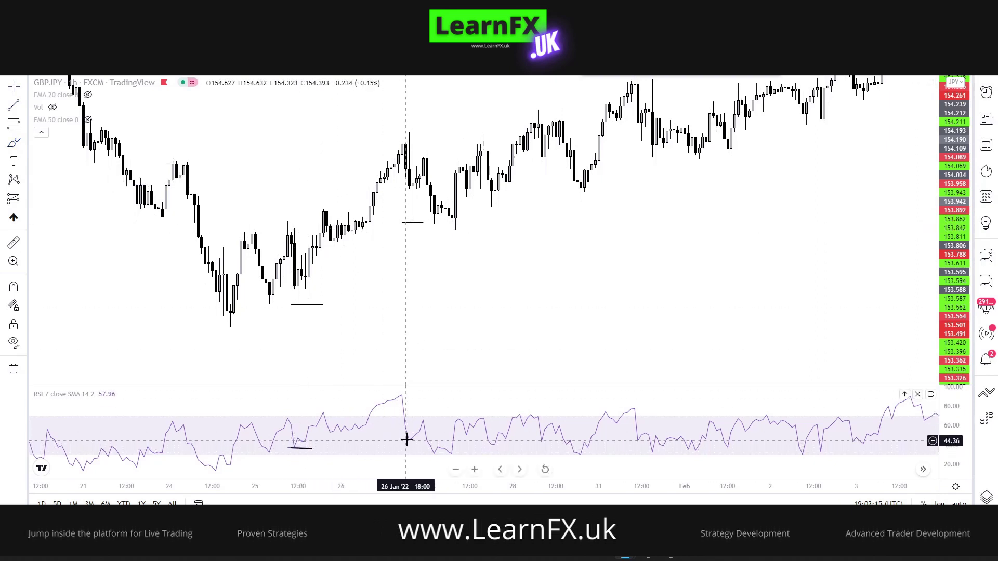
key("alt+t")
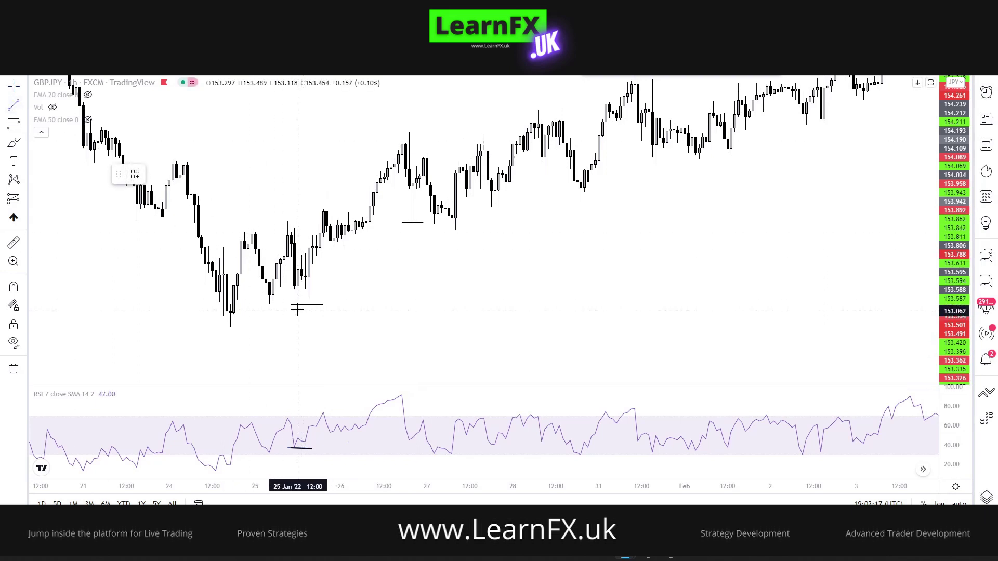
- Connect the underlined 25 January price low to the higher 26 January low with a rising trend line
left_click(298, 309)
left_click(416, 223)
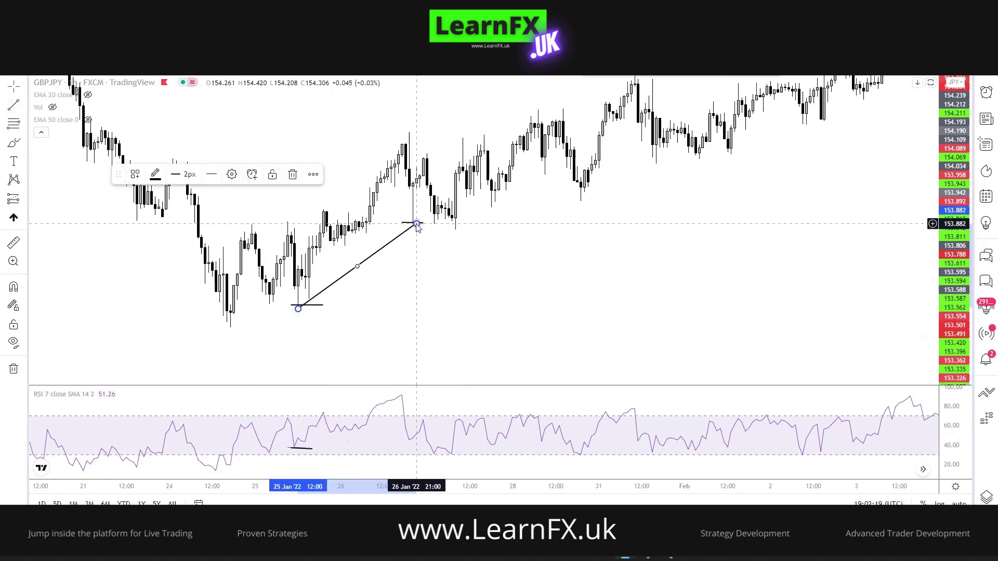
left_click(392, 285)
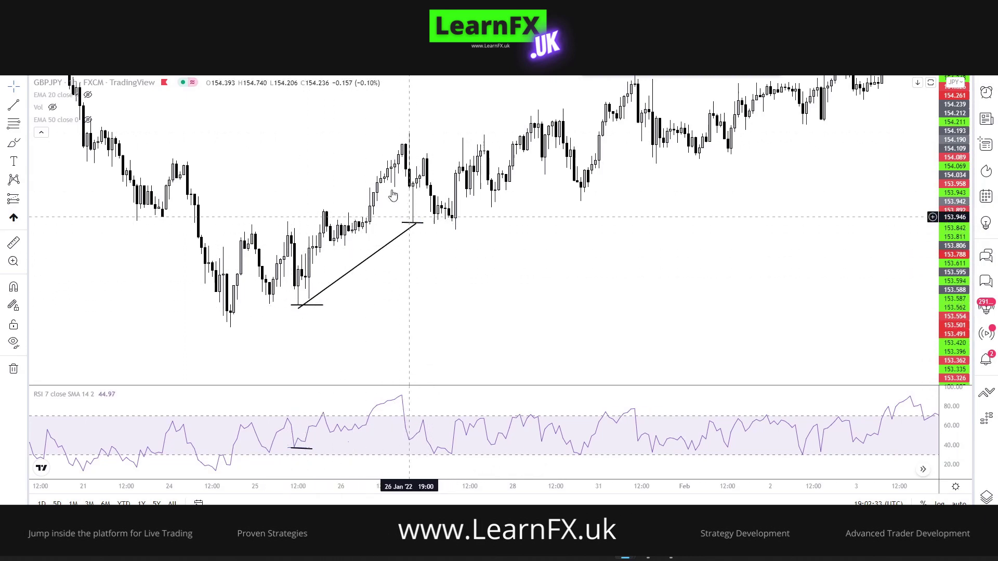
- Underline the RSI dip beneath the 26 January price low with a short horizontal trend line
left_click_drag(517, 290, 949, 301)
scroll(891, 323, "left", 4)
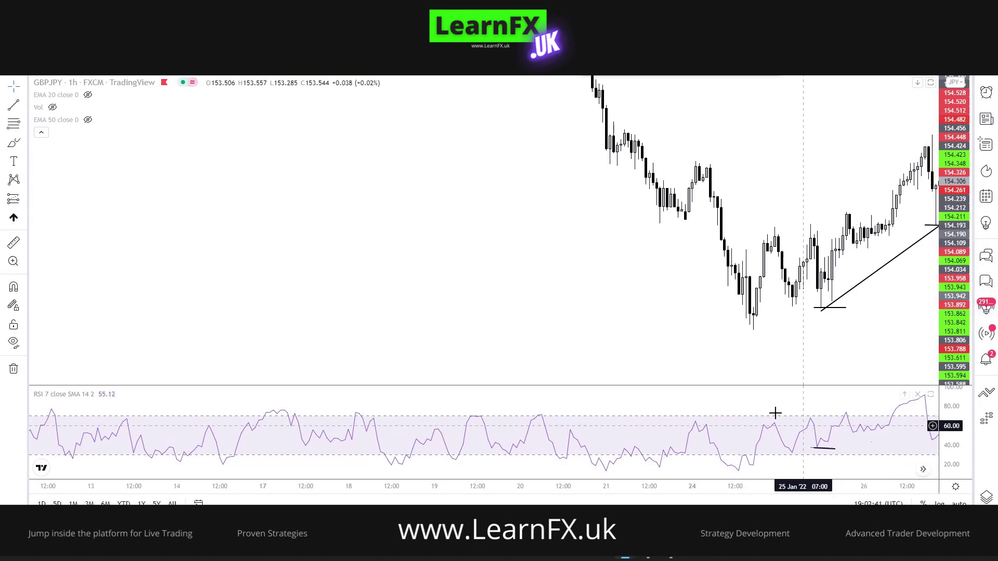
left_click(5, 104)
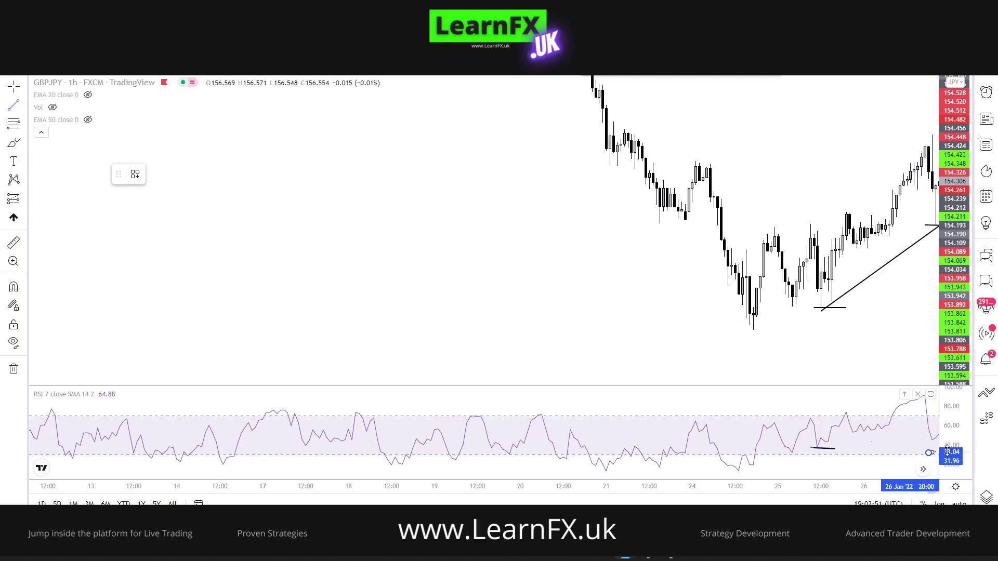
left_click(905, 452)
left_click_drag(915, 453, 930, 453)
mouse_move(903, 328)
left_mouse_down()
mouse_move(892, 328)
mouse_move(902, 328)
left_mouse_up()
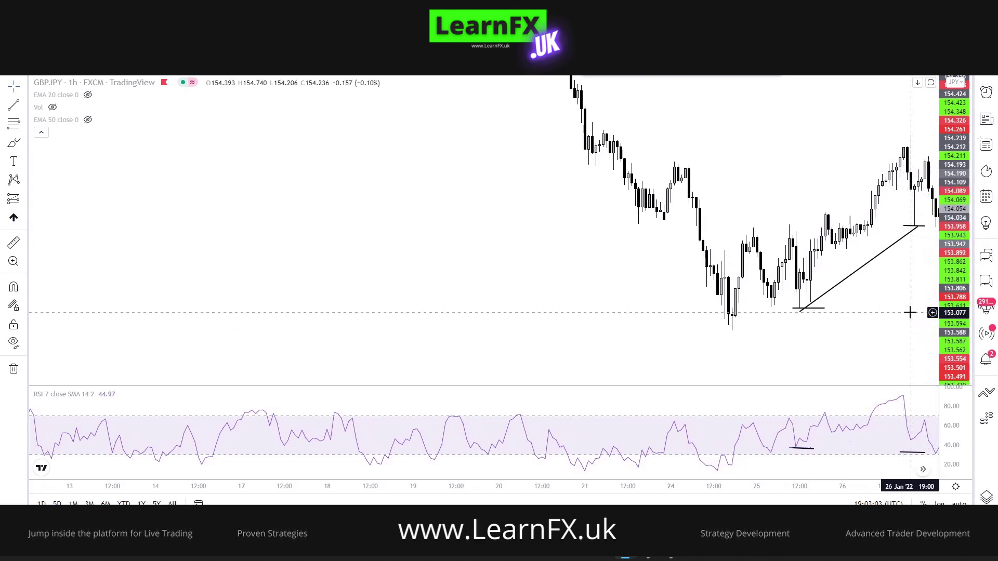
- Shift the short RSI line under the deeper trough near 27 January and connect the two RSI troughs with a falling trend line
left_click_drag(908, 312, 906, 313)
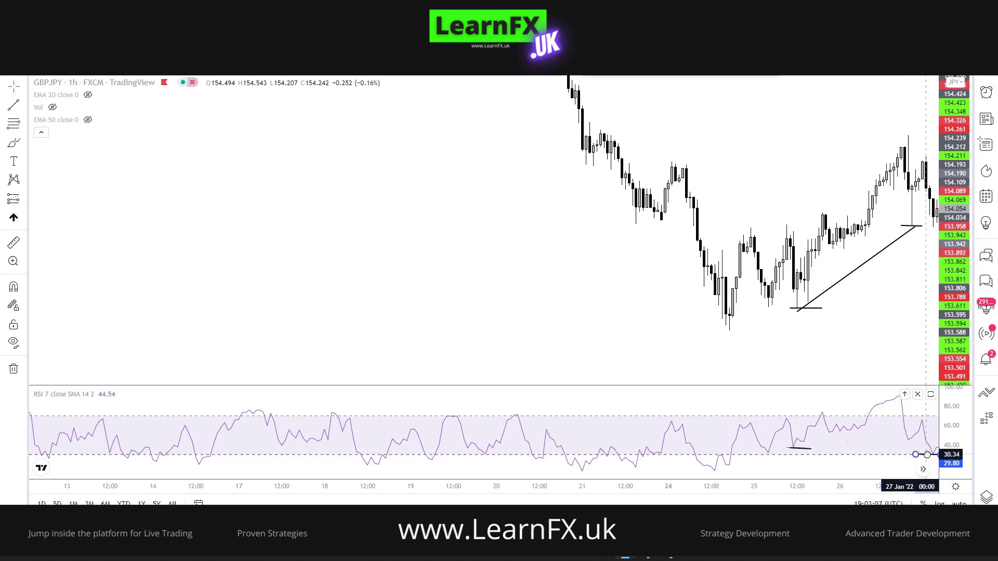
left_click(928, 455)
left_click(899, 316)
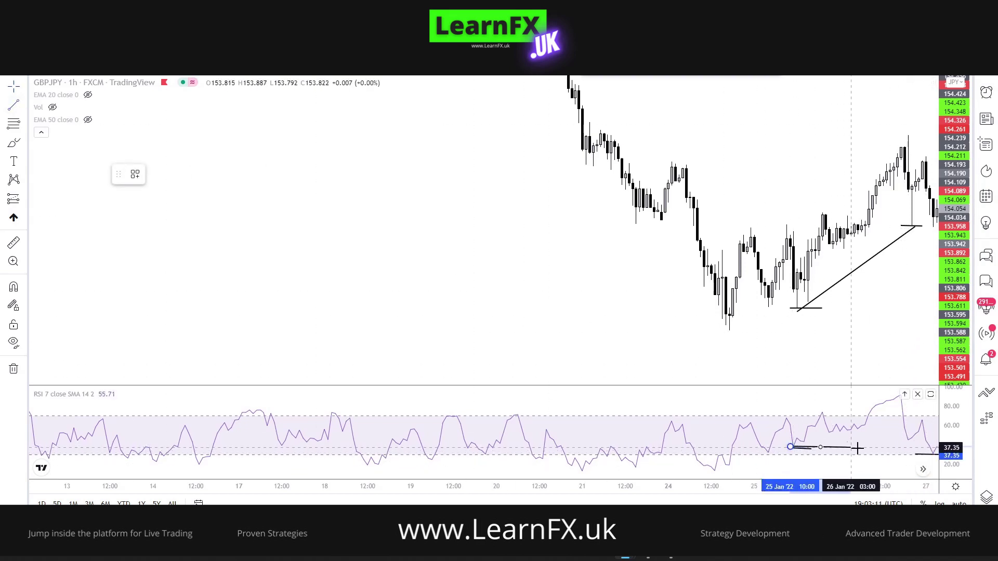
left_click(934, 454)
left_click(887, 332)
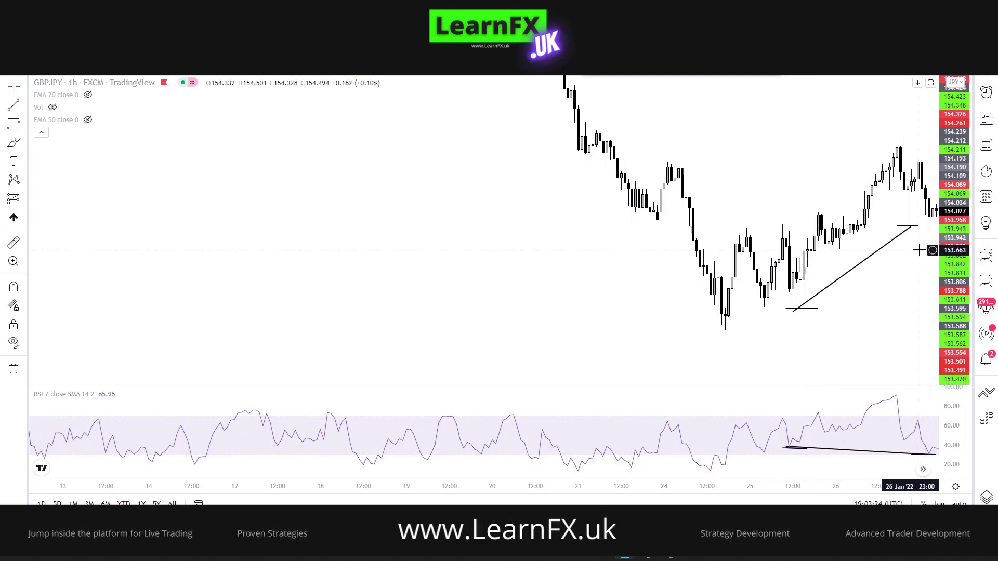
- Place a Long Position on the 27 January bounce candle with its entry at about 154.35
left_click_drag(918, 251, 912, 252)
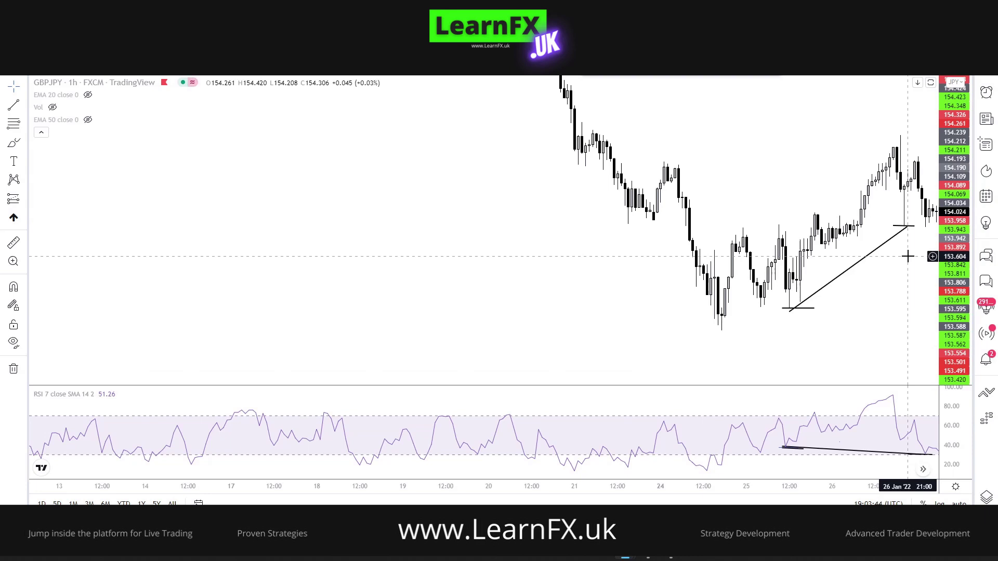
left_click_drag(919, 254, 909, 257)
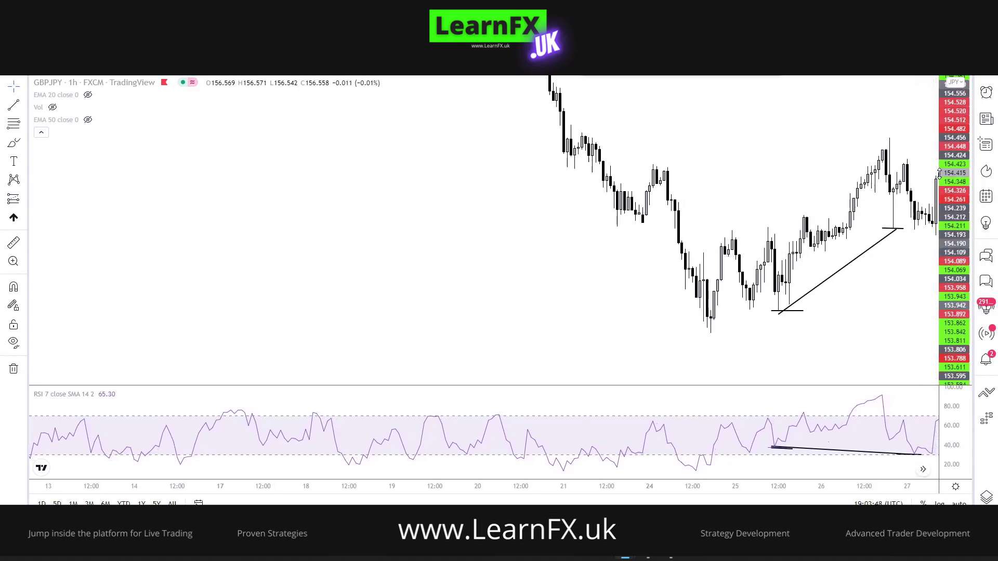
left_click(23, 201)
left_click(933, 178)
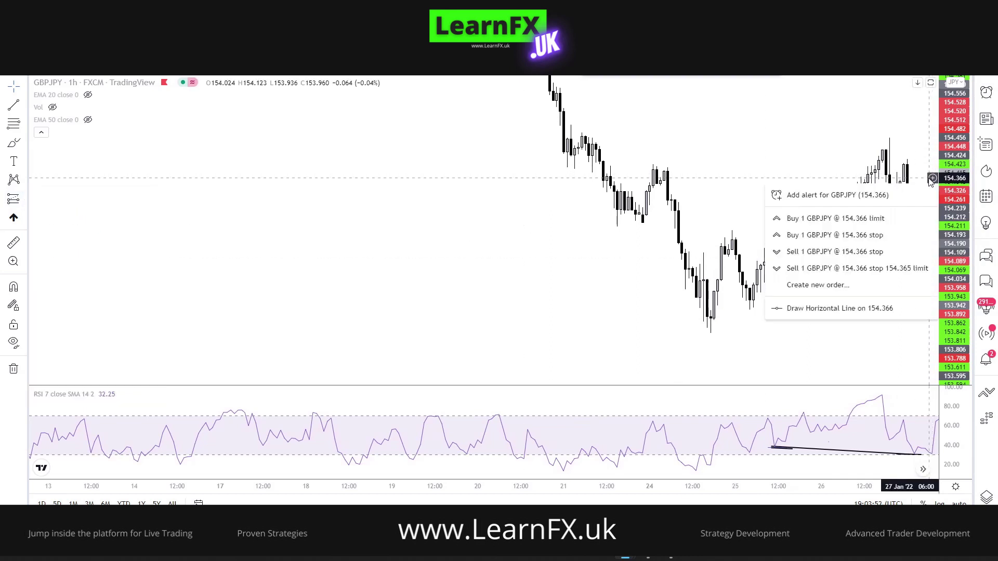
left_click(23, 201)
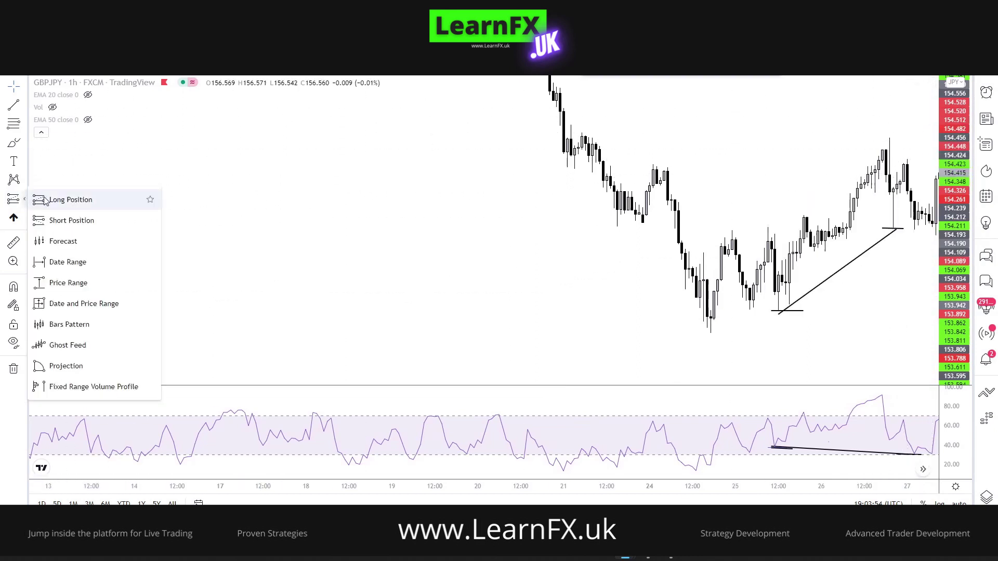
left_click(46, 200)
left_click(924, 178)
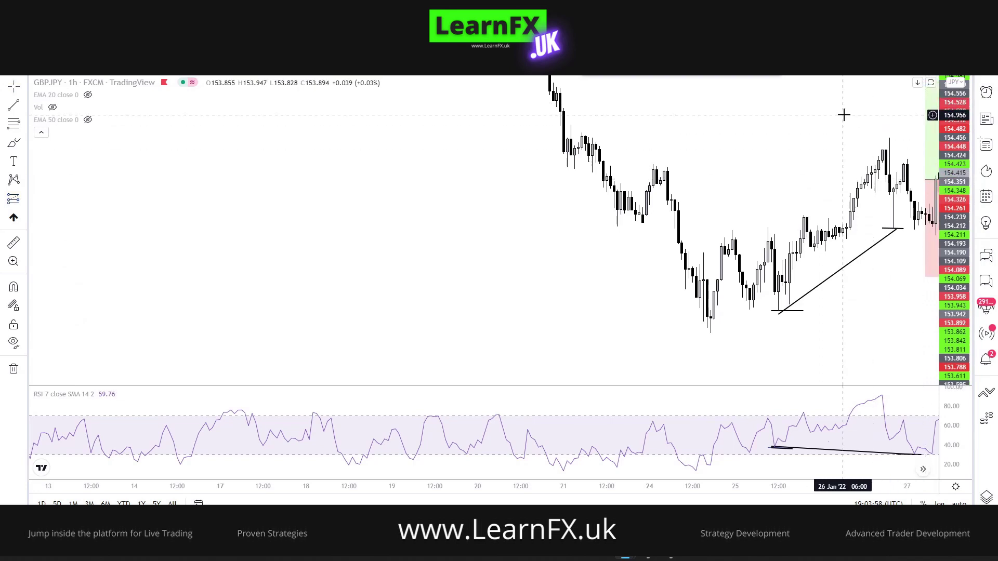
- Tighten the long position's stop to 0.688 below entry and raise its target to 1.415 above entry
left_click_drag(843, 114, 804, 121)
left_click_drag(887, 283, 886, 259)
left_click(838, 224)
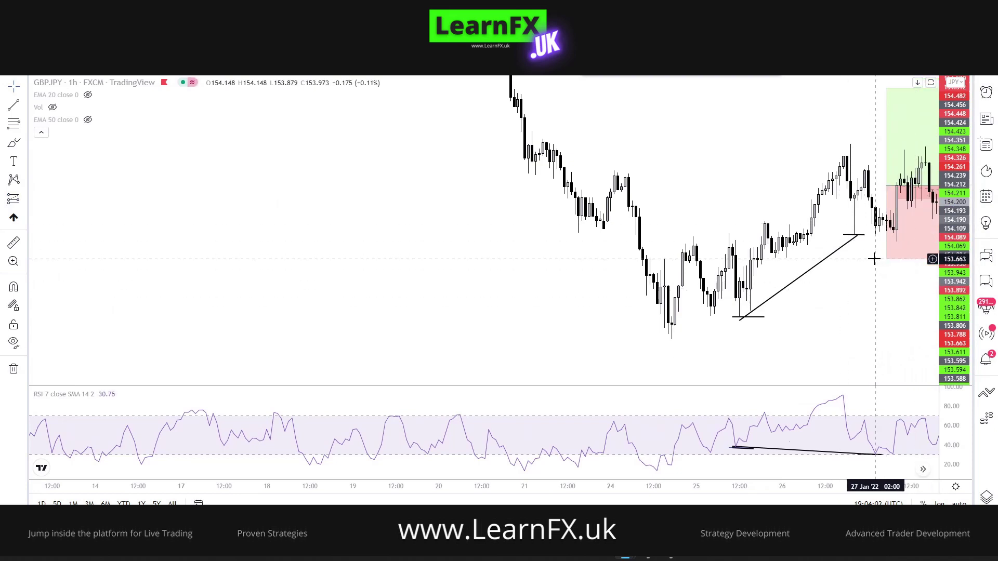
left_click_drag(786, 134, 731, 171)
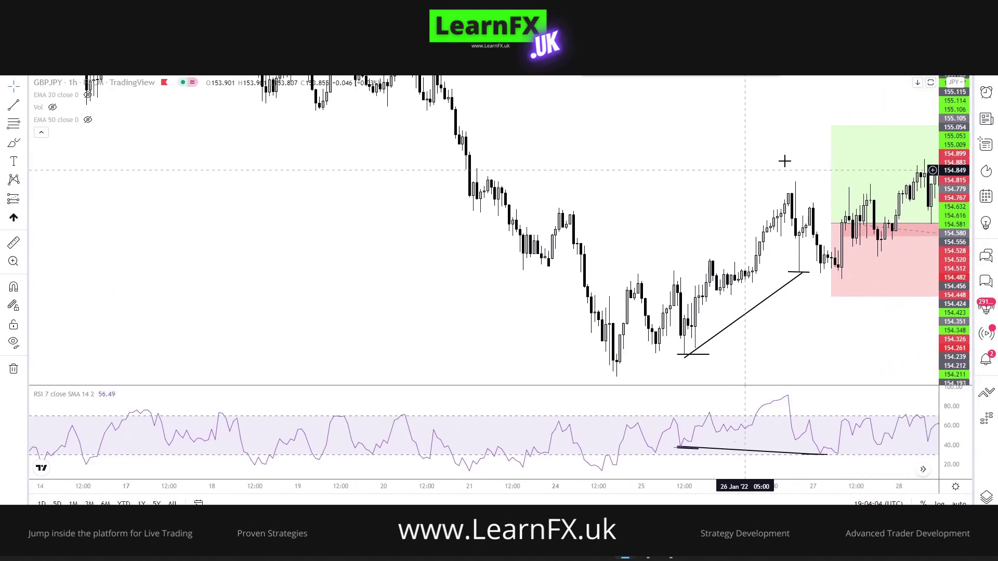
left_click_drag(831, 126, 835, 85)
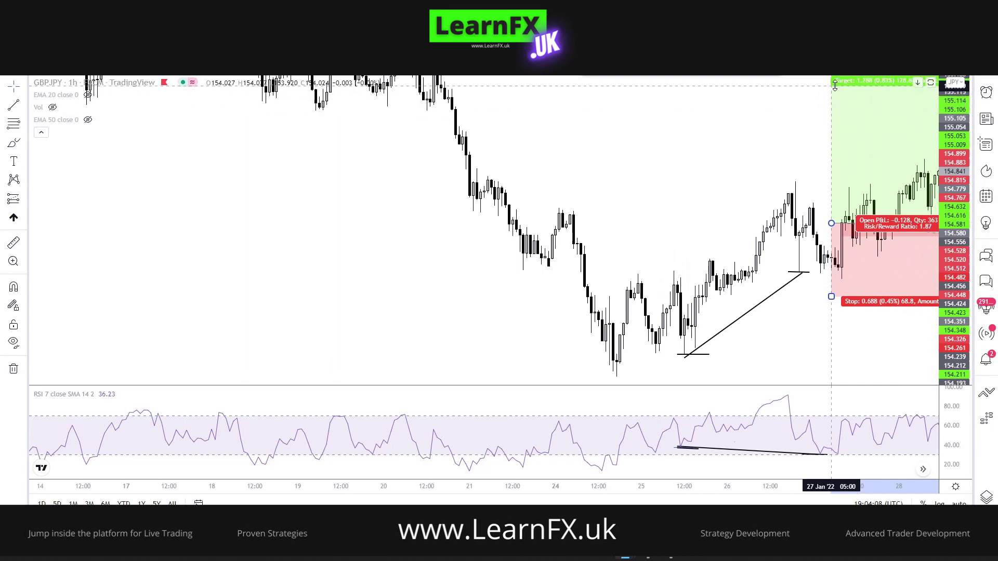
left_click_drag(769, 142, 765, 160)
left_click_drag(828, 101, 829, 87)
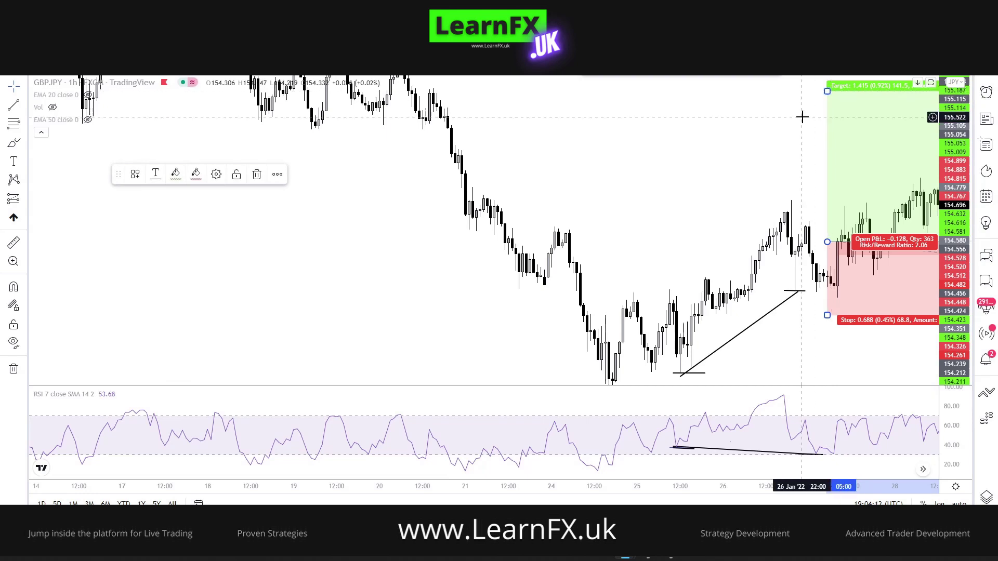
- Extend the long position forward in time to about midday on 3 February, where price reaches the target
left_click_drag(733, 158, 629, 166)
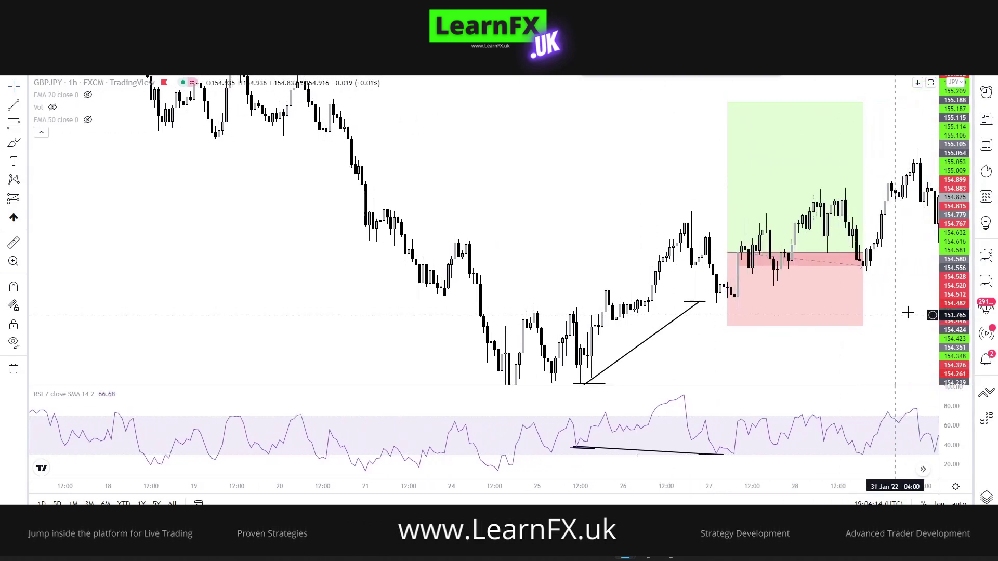
left_click_drag(863, 252, 931, 250)
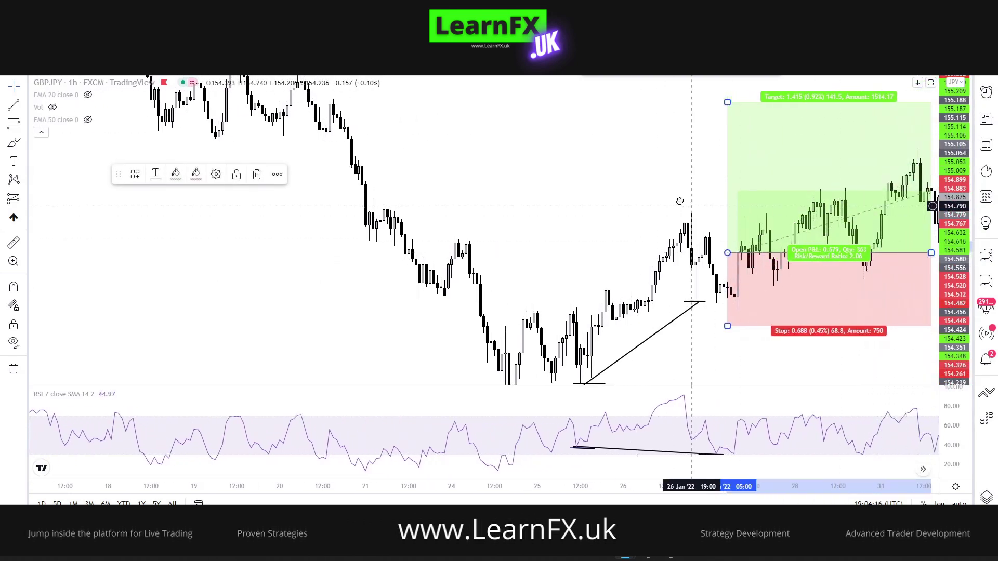
left_click_drag(669, 202, 296, 245)
left_click(559, 295)
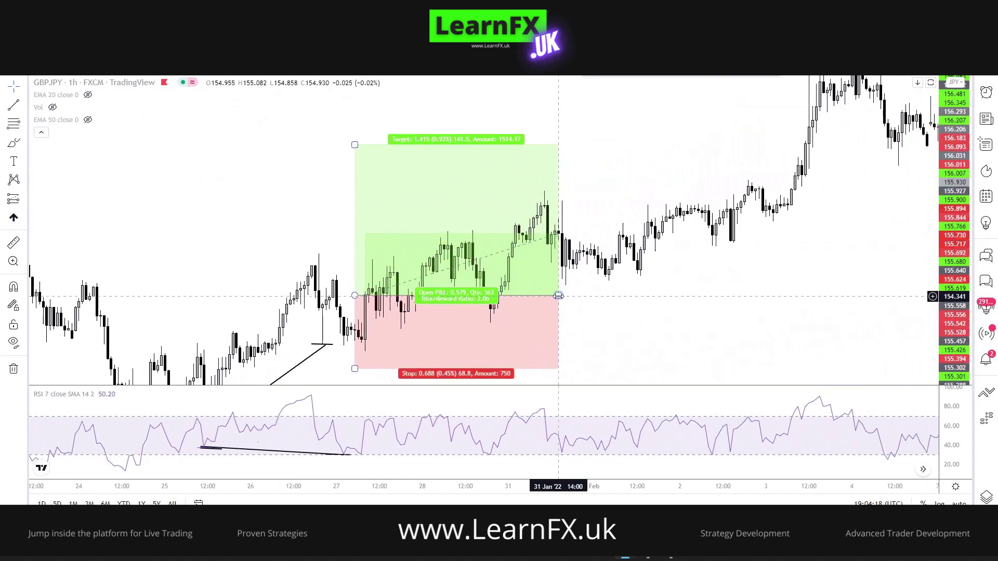
left_click_drag(559, 296, 809, 295)
- Delete the long position and the divergence lines drawn on the price and RSI
left_click(801, 294)
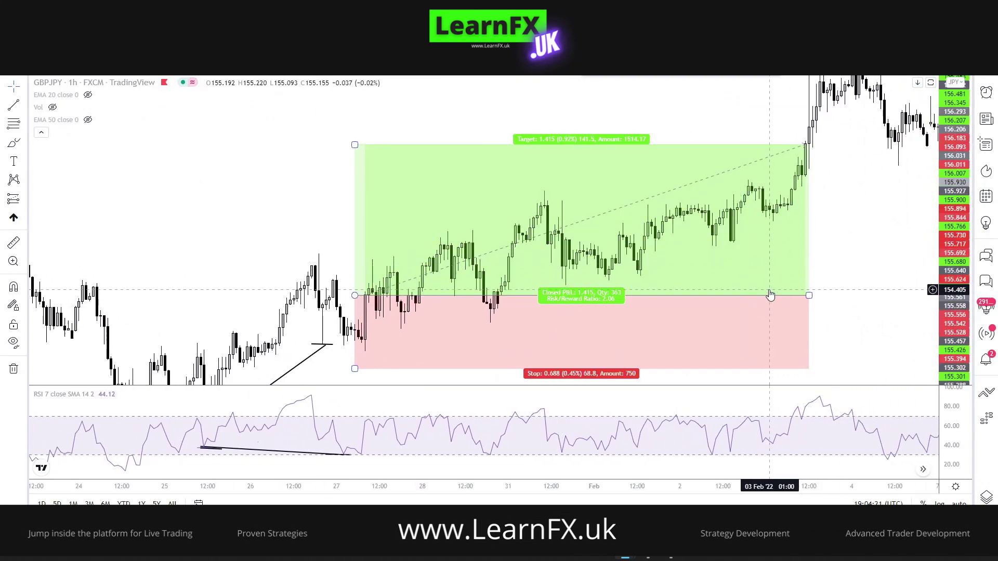
key("Delete")
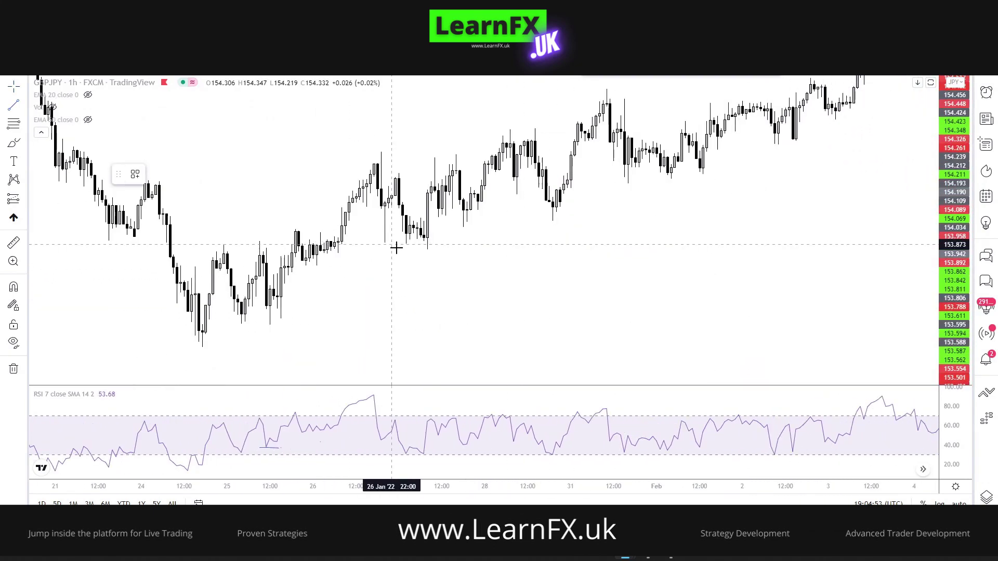
- Underline the early 27 January price low and its matching RSI trough with short trend lines
left_click(406, 247)
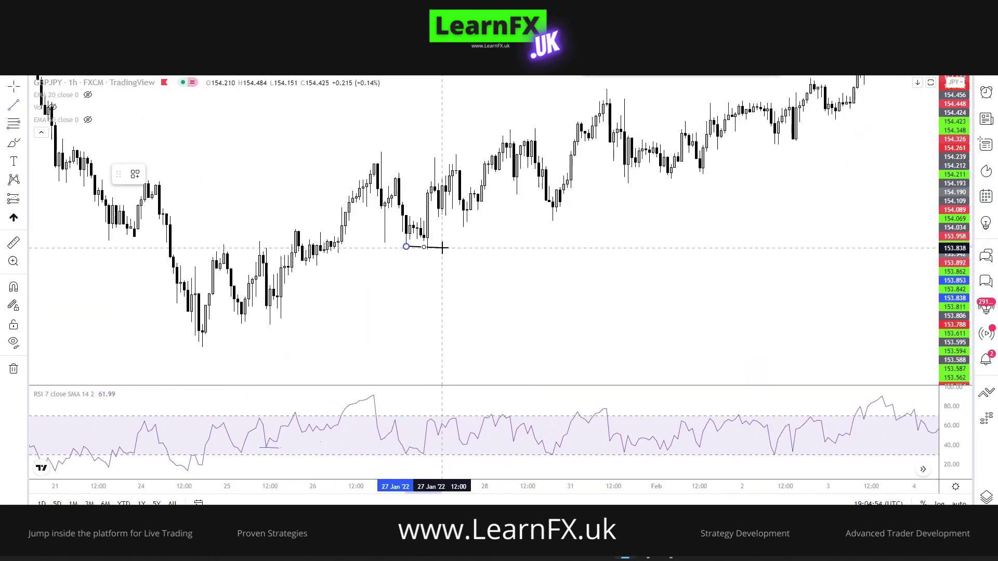
left_click(442, 248)
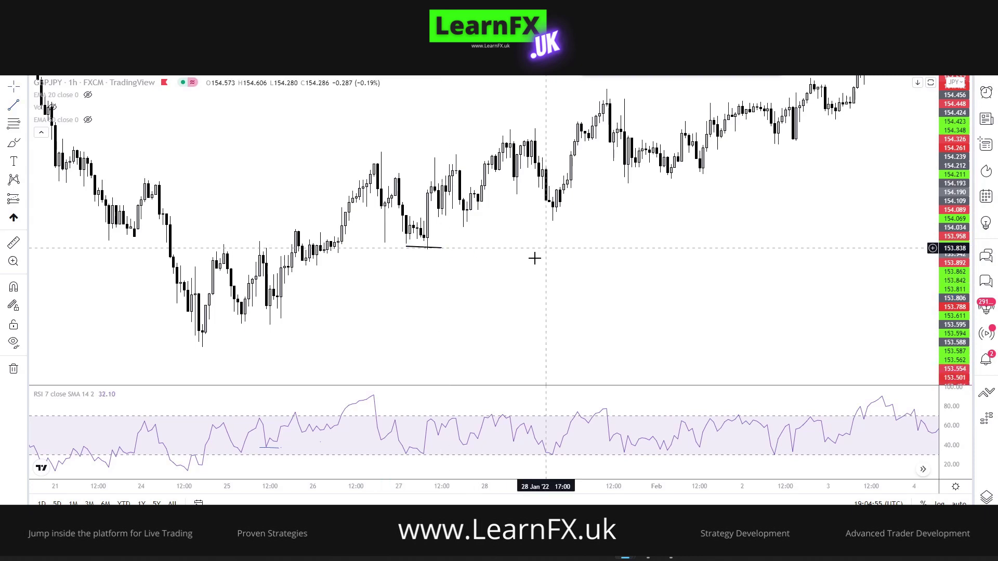
left_click(13, 106)
left_click(403, 455)
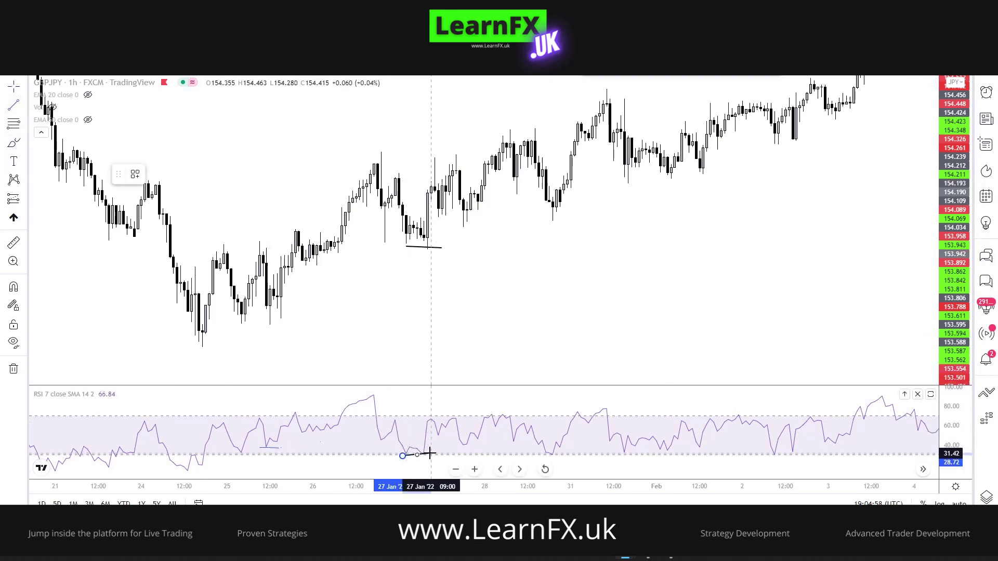
left_click(430, 454)
- Move the short price line under the higher low late on 27 January and underline the 28 January low with another line
left_click_drag(424, 248, 467, 228)
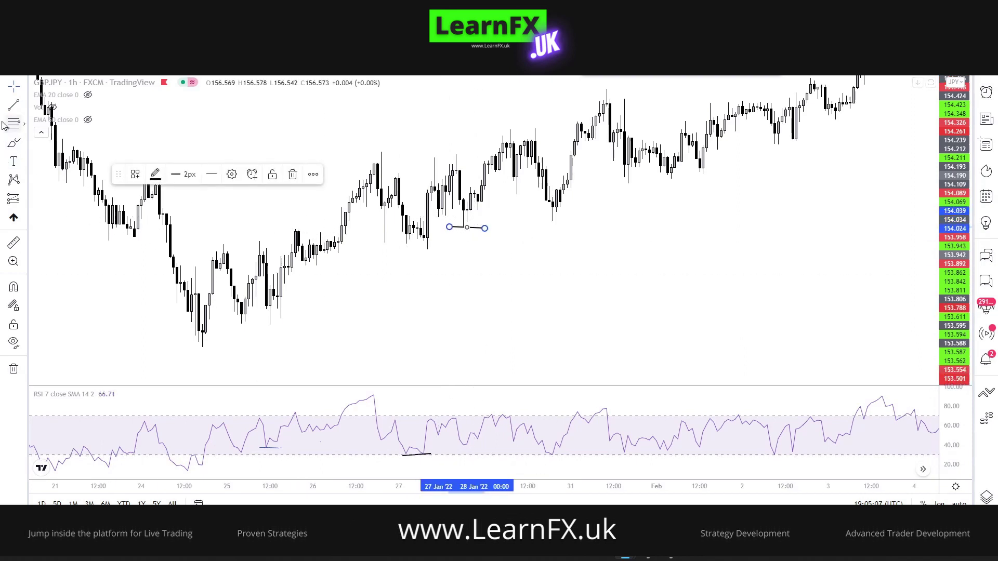
left_click(18, 108)
left_click(531, 220)
left_click(585, 219)
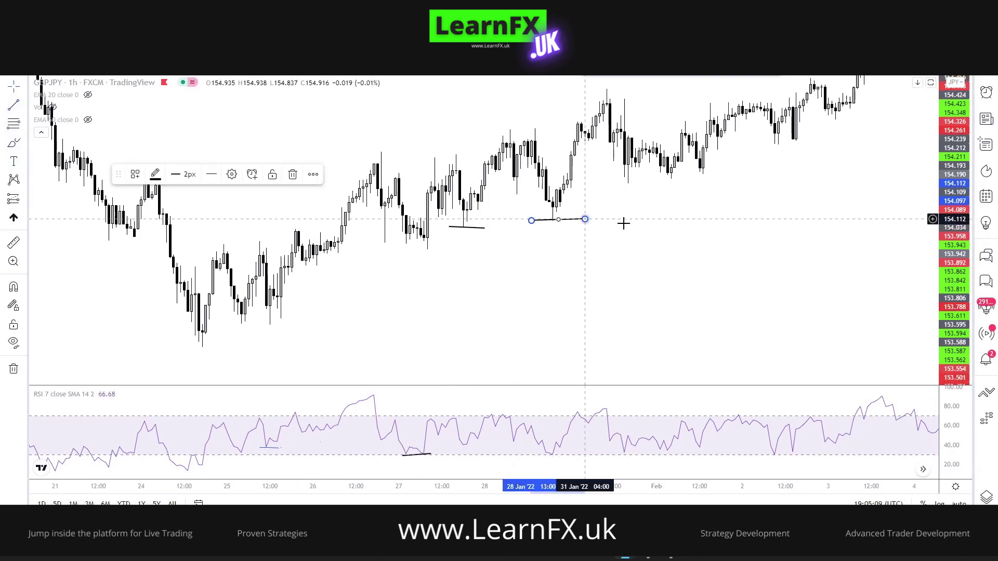
- Underline the RSI trough late on 27 January and reposition the earlier RSI line just beneath its own trough
left_click(13, 106)
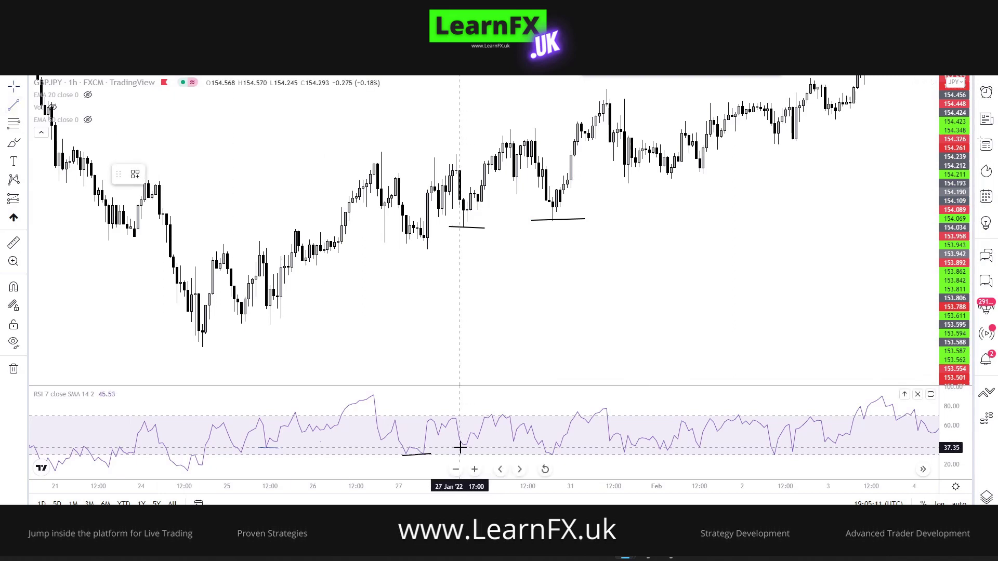
left_click(489, 446)
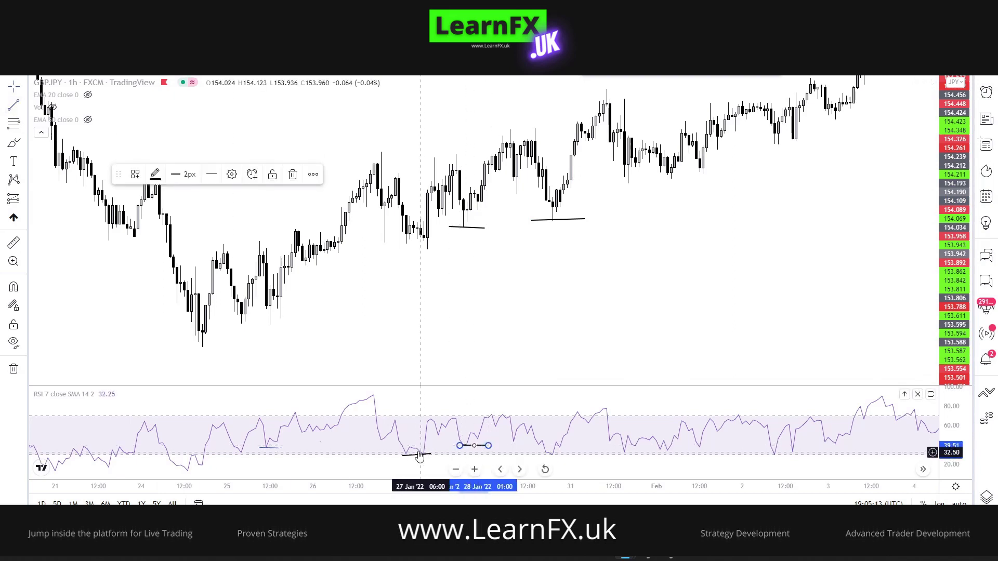
mouse_move(416, 456)
left_mouse_down()
mouse_move(467, 446)
mouse_move(425, 461)
mouse_move(438, 456)
left_mouse_up()
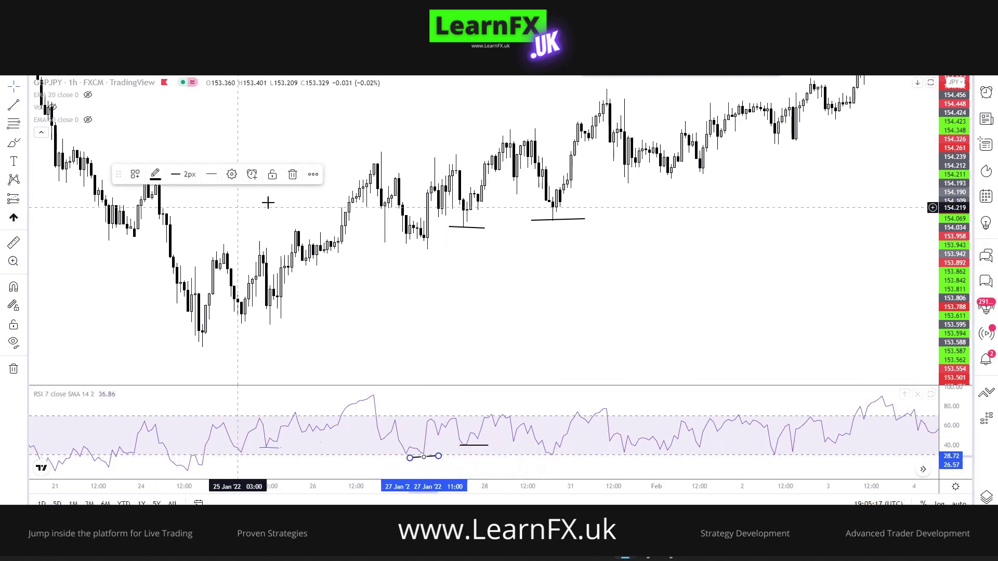
- Move the 28 January price line under the early 27 January low and connect both 27 January lows with a rising trend line
left_click_drag(564, 224, 429, 249)
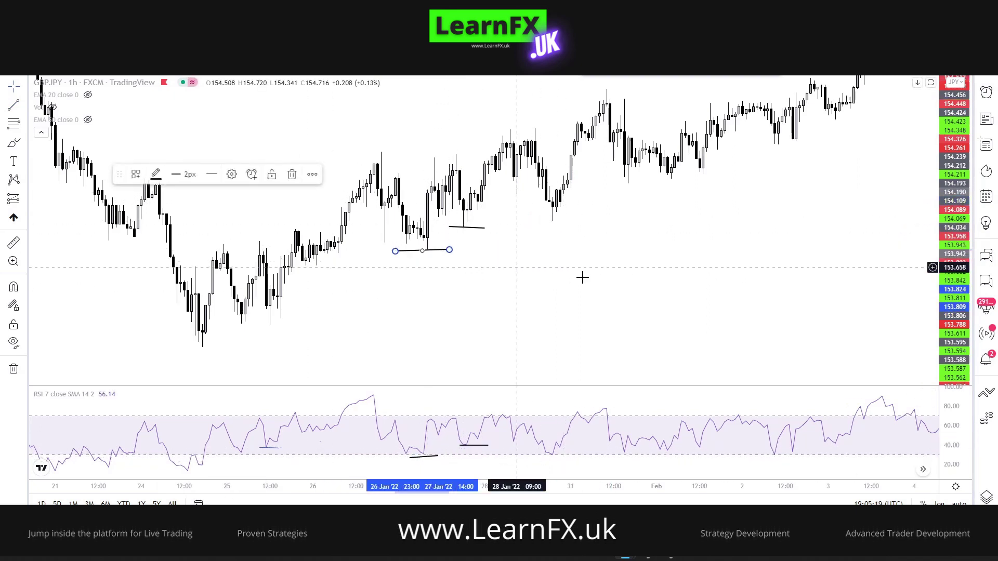
key("alt+t")
left_click(414, 252)
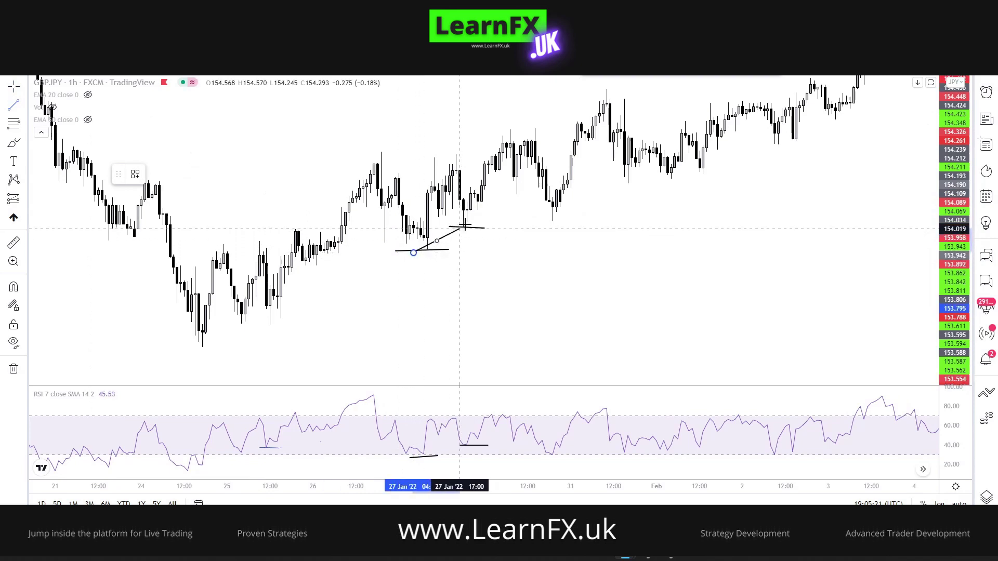
left_click(471, 224)
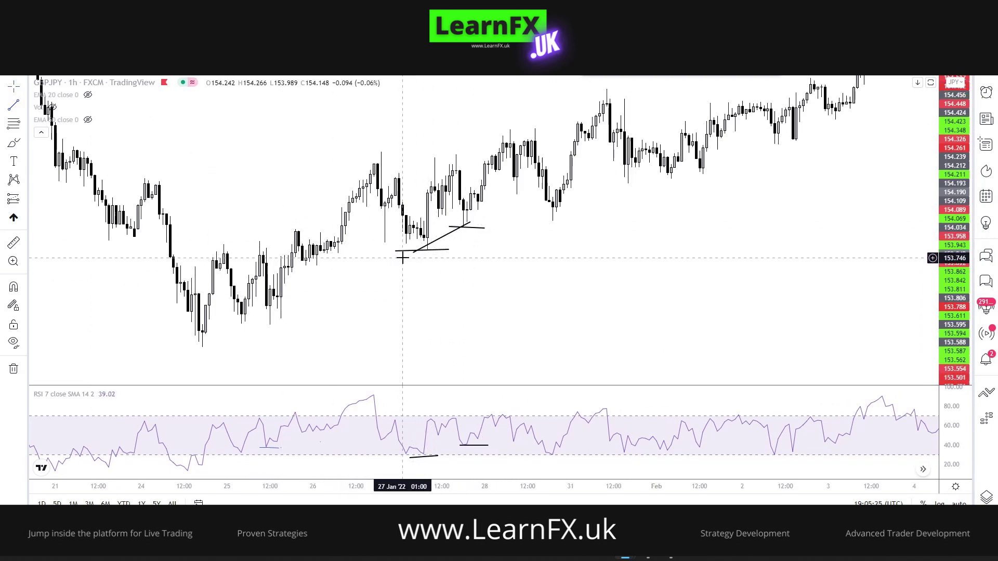
- Connect the two 27 January RSI troughs with a rising trend line
left_click(417, 460)
left_click(477, 443)
left_click(522, 322)
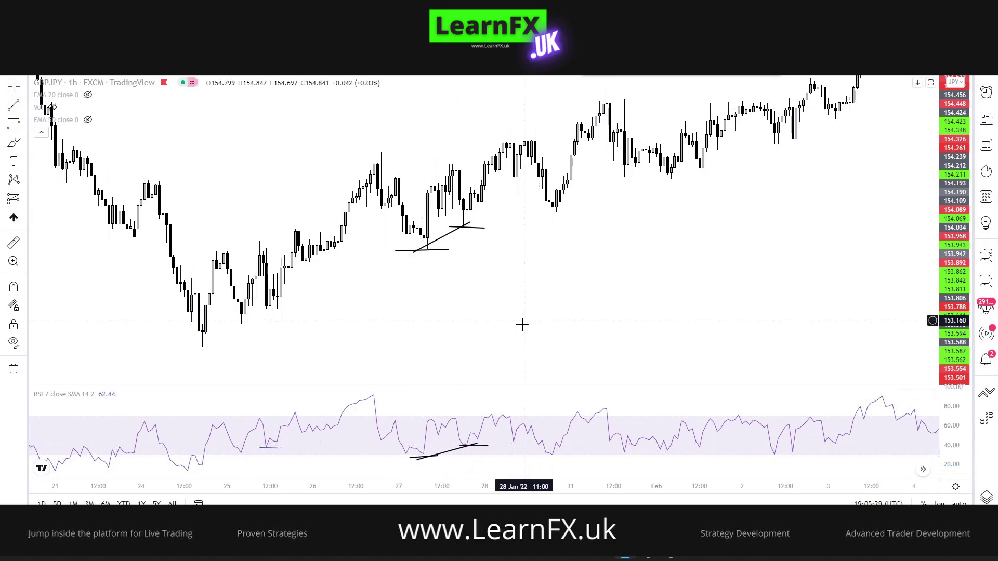
left_click(472, 440)
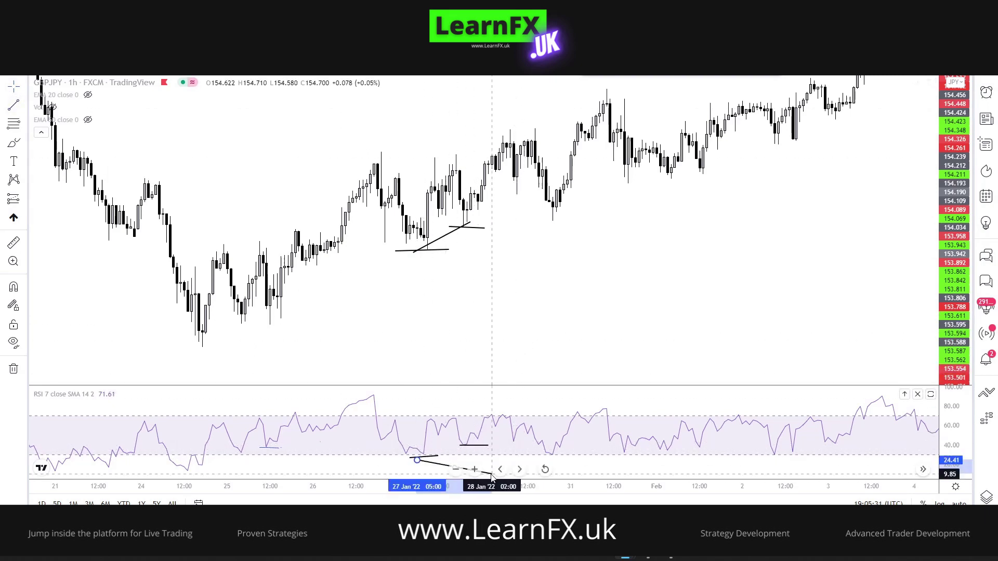
left_click(453, 275)
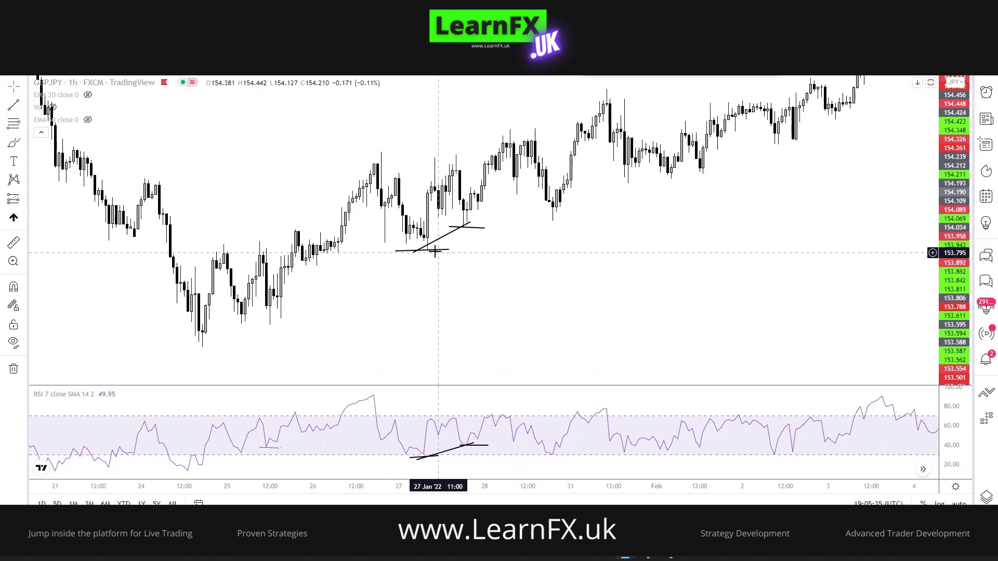
- Move the short price and RSI marker lines under their 28 January lows and shift the RSI trend line to end at that trough
left_click_drag(428, 253, 575, 223)
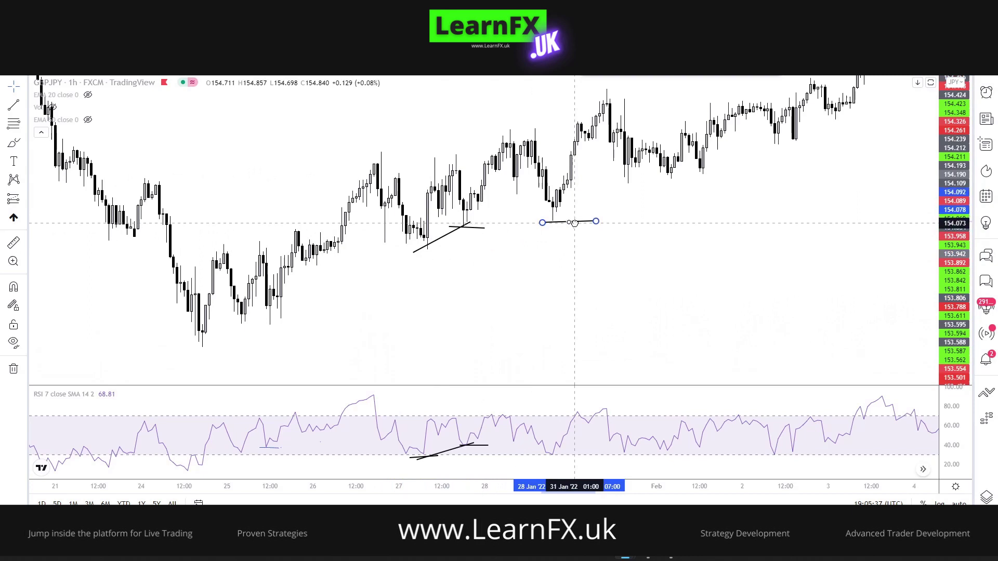
left_click(660, 233)
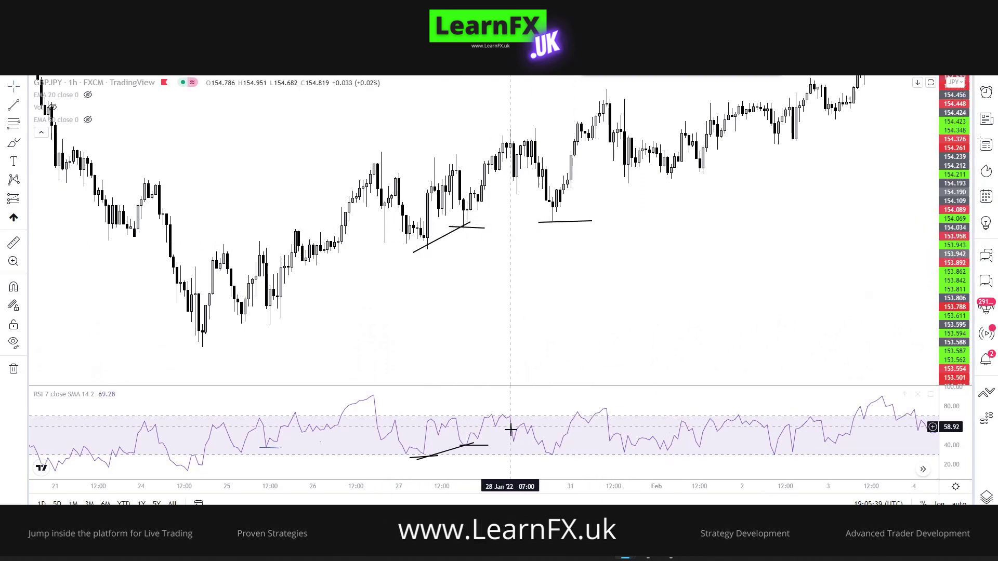
left_click_drag(418, 461, 552, 457)
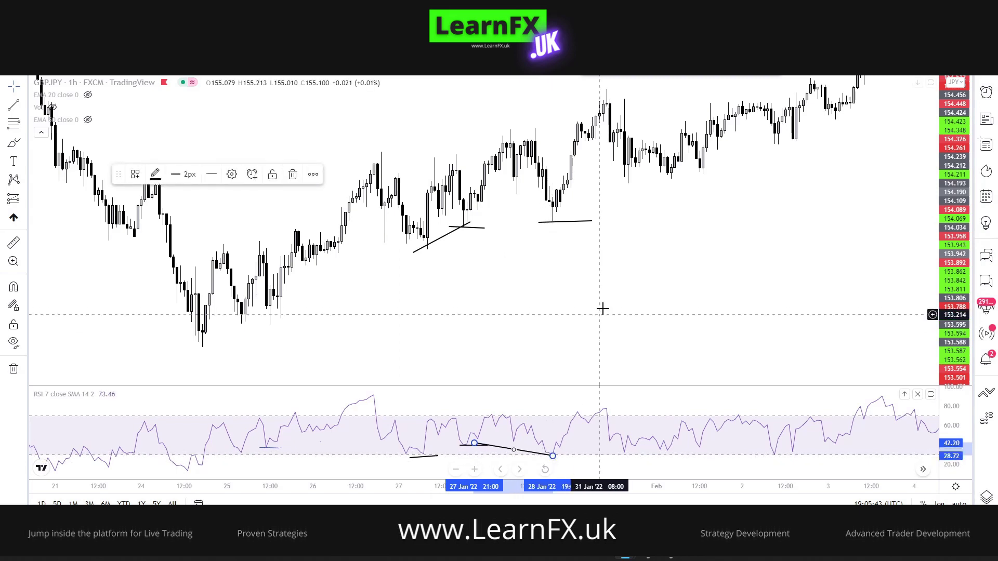
left_click(414, 458)
left_click_drag(424, 462, 550, 459)
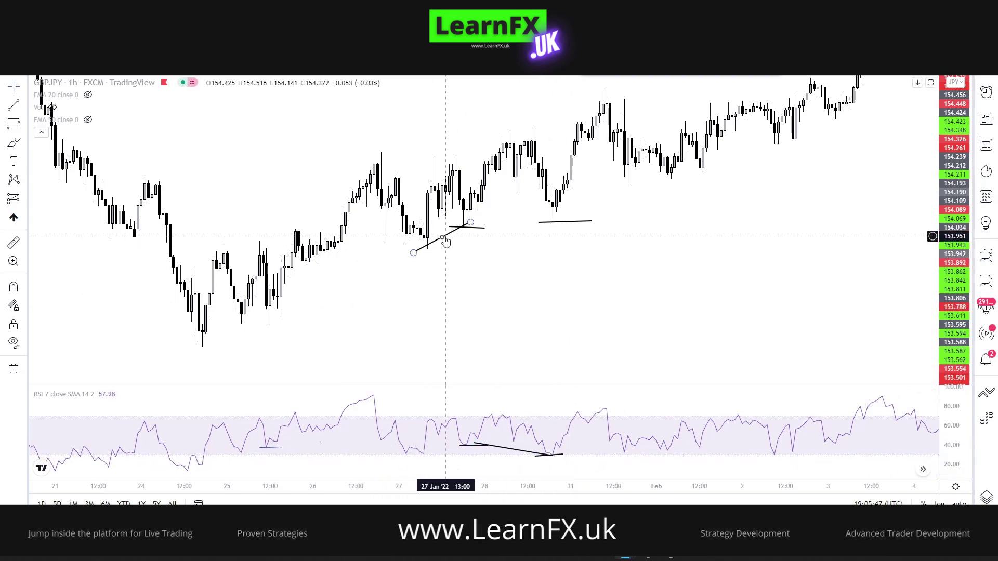
- Reposition the rising price trend line to connect the late 27 January low with the higher 28 January low
left_click_drag(446, 238, 560, 217)
left_click(520, 256)
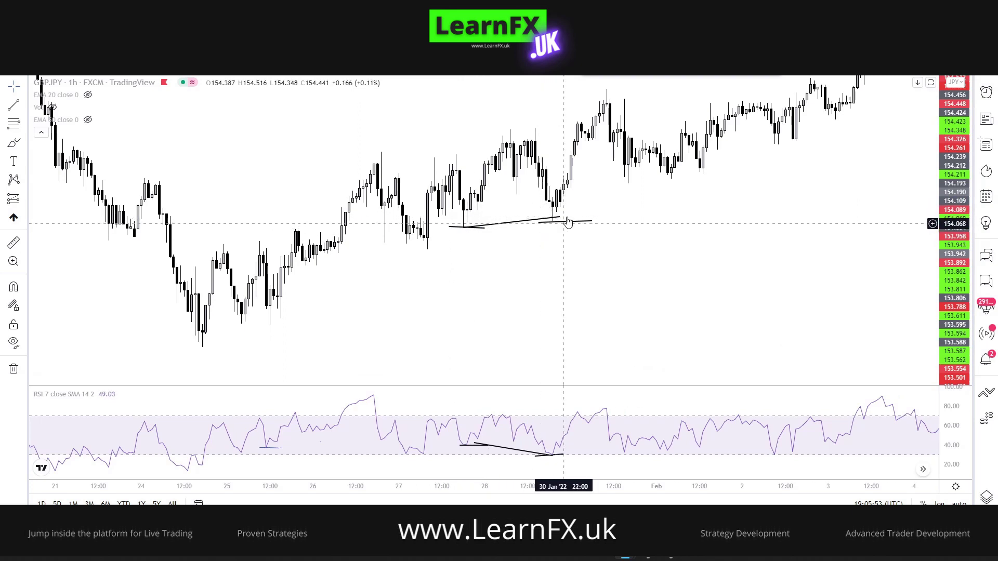
left_click(468, 447)
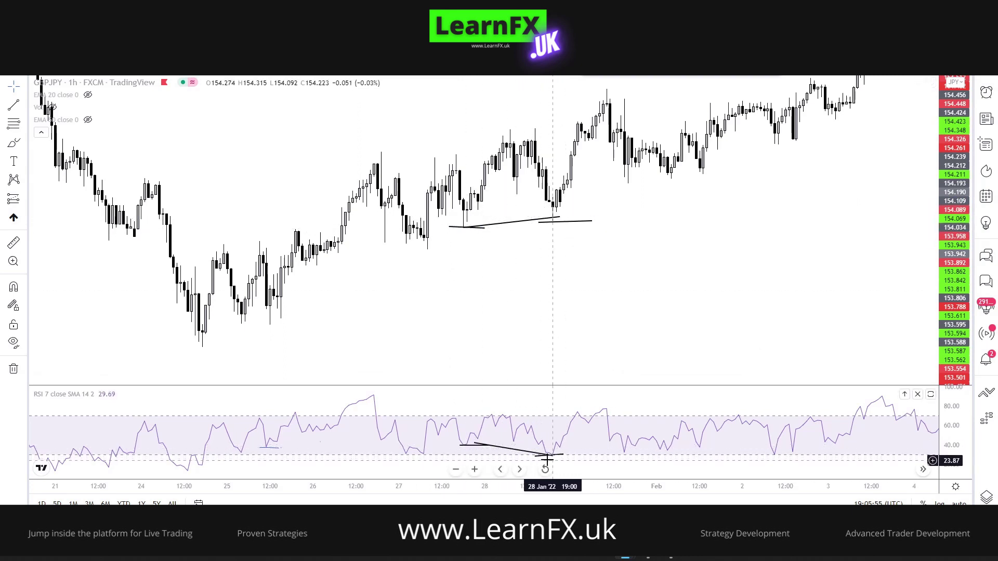
left_click(643, 265)
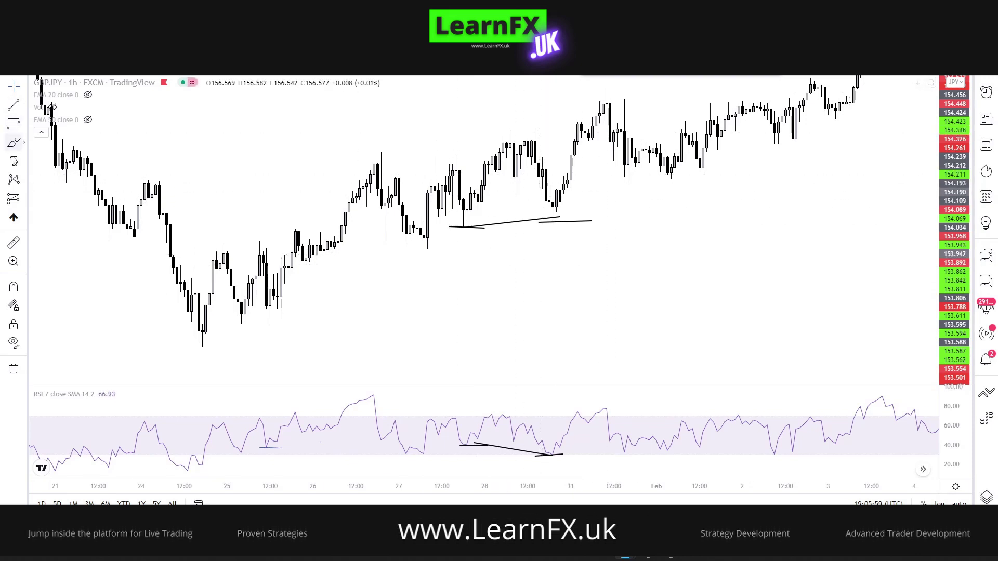
- Place a long position just above the 28 January low, with its entry on the 20:00 candle at about 154.39
left_click(23, 202)
left_click(69, 198)
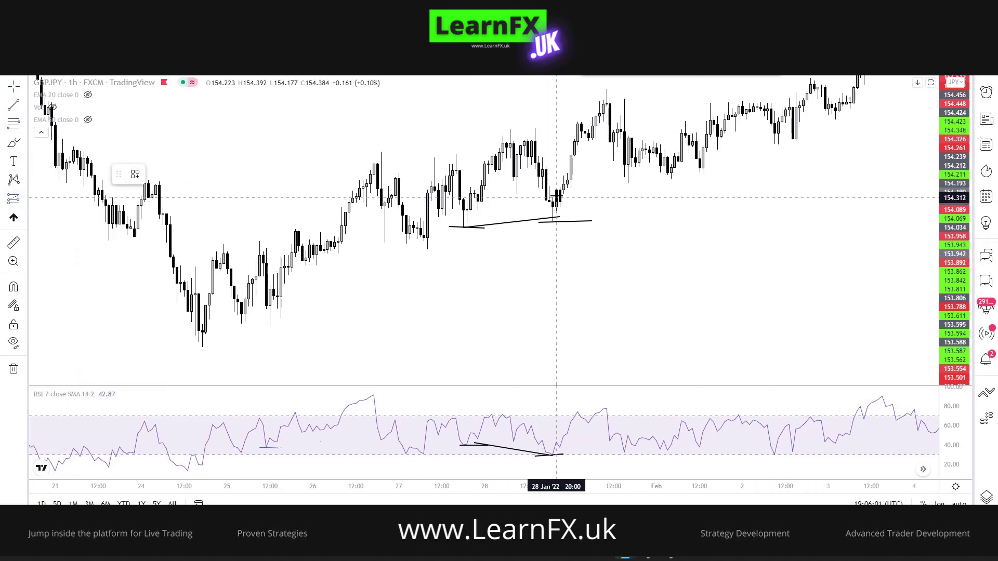
left_click(552, 190)
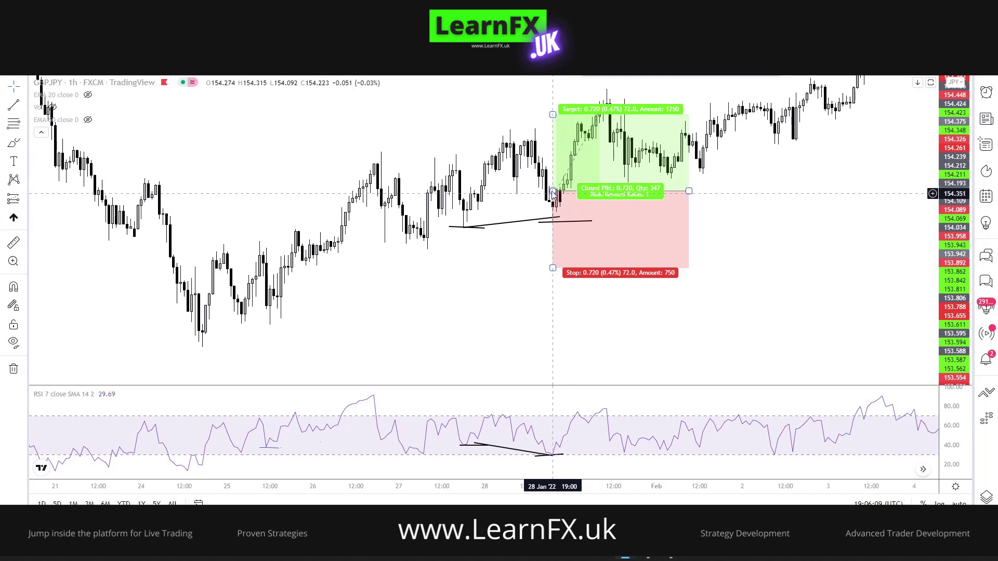
left_click_drag(553, 192, 557, 190)
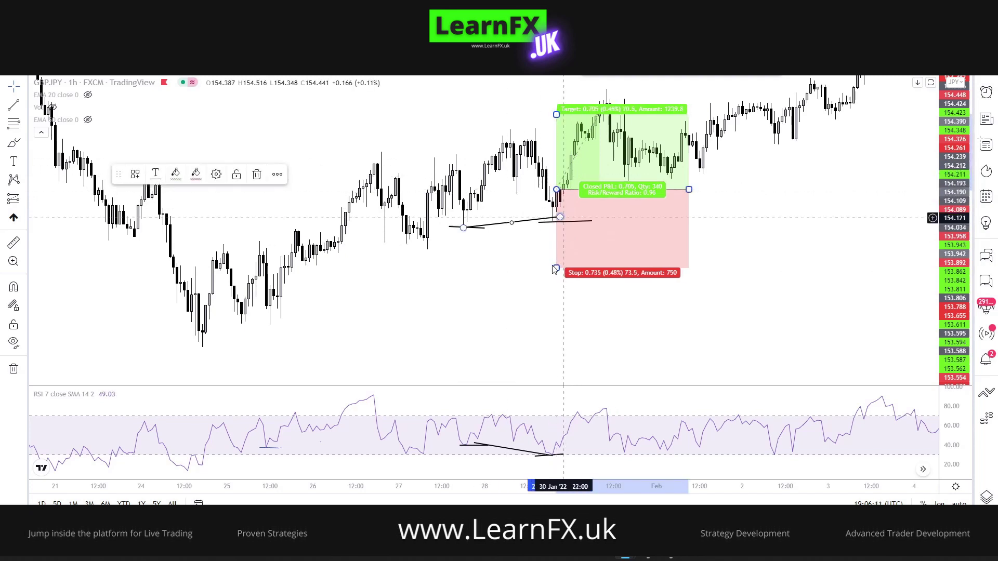
- Adjust the long position to a stop of about 0.439, a target just below the 31 January high and an end at that high
left_click_drag(555, 269, 562, 237)
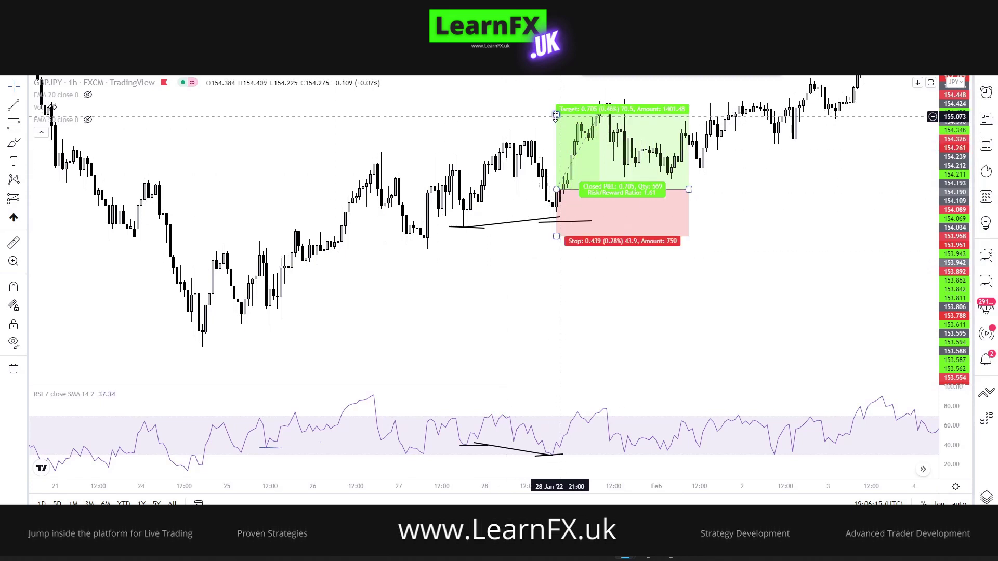
left_click_drag(556, 114, 555, 97)
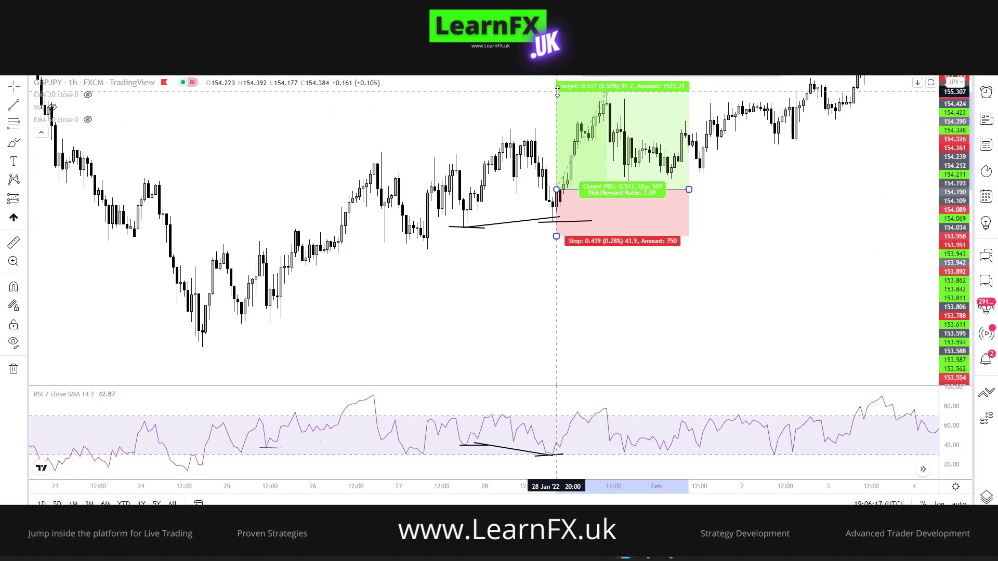
left_click_drag(557, 91, 556, 99)
left_click_drag(689, 189, 610, 194)
left_click(731, 214)
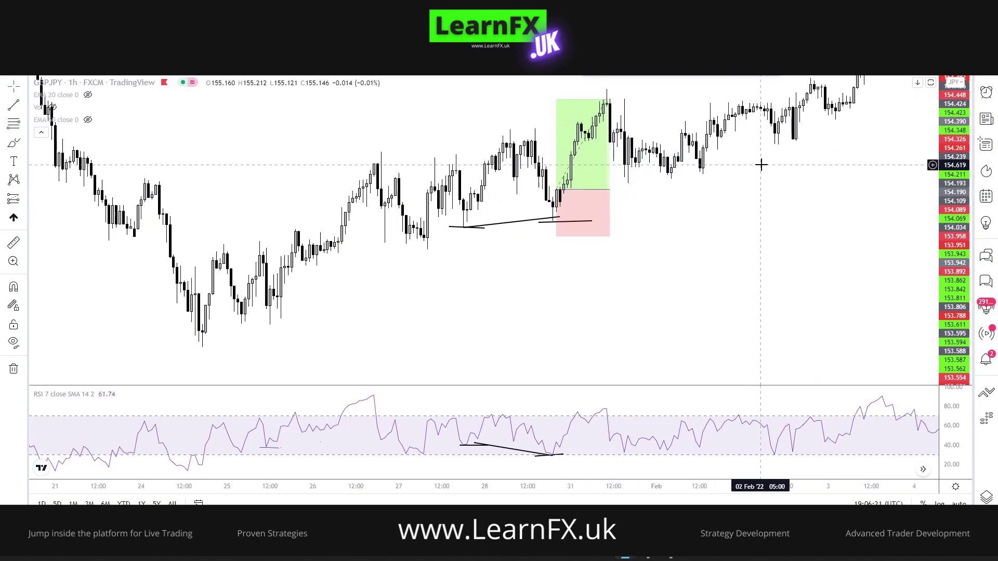
- Examine the mid-January GBPJPY price action and RSI for a hidden bearish divergence example
scroll(761, 165, "down", 4)
left_click_drag(551, 119, 941, 401)
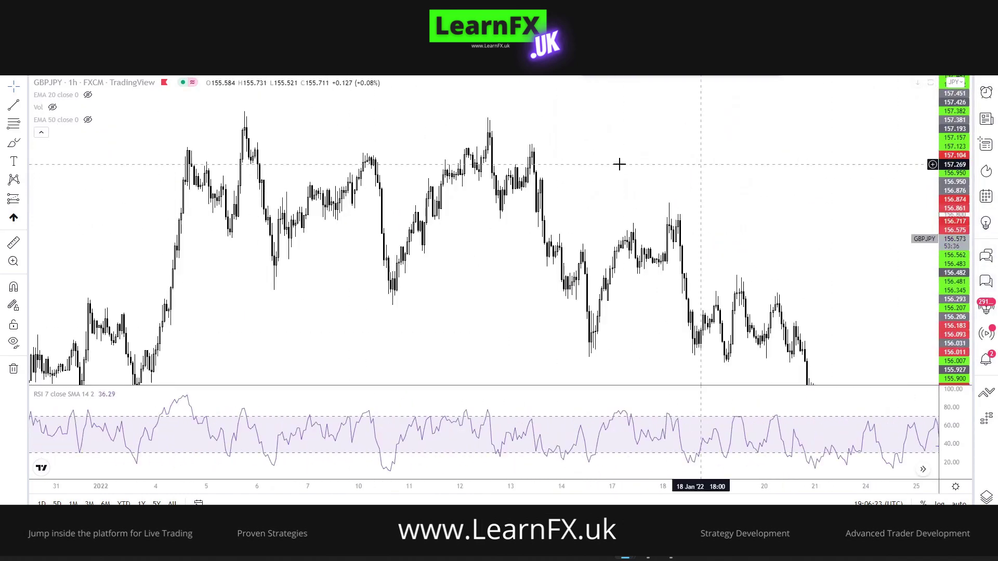
left_click_drag(597, 140, 593, 105)
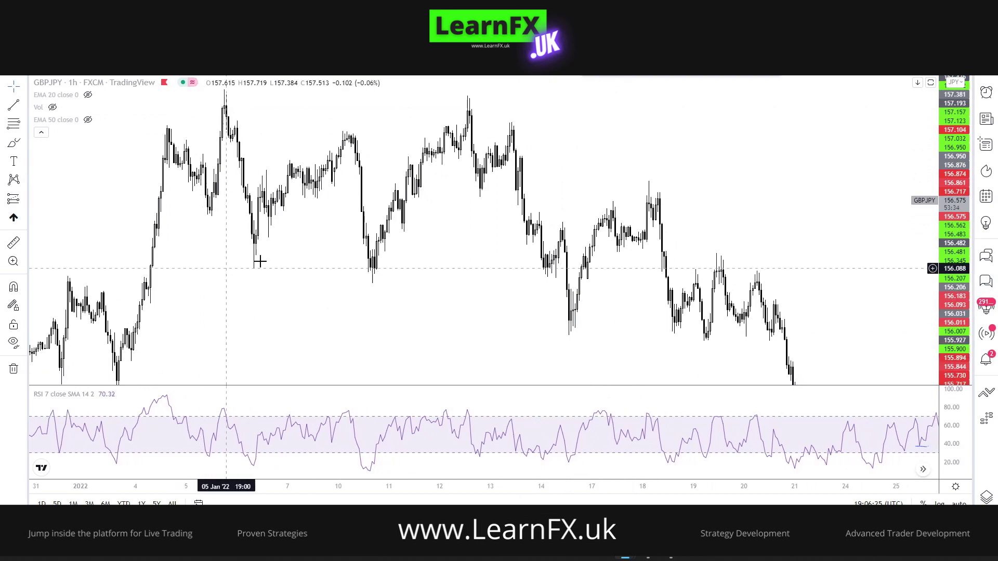
left_click_drag(643, 145, 628, 135)
left_click_drag(553, 117, 492, 239)
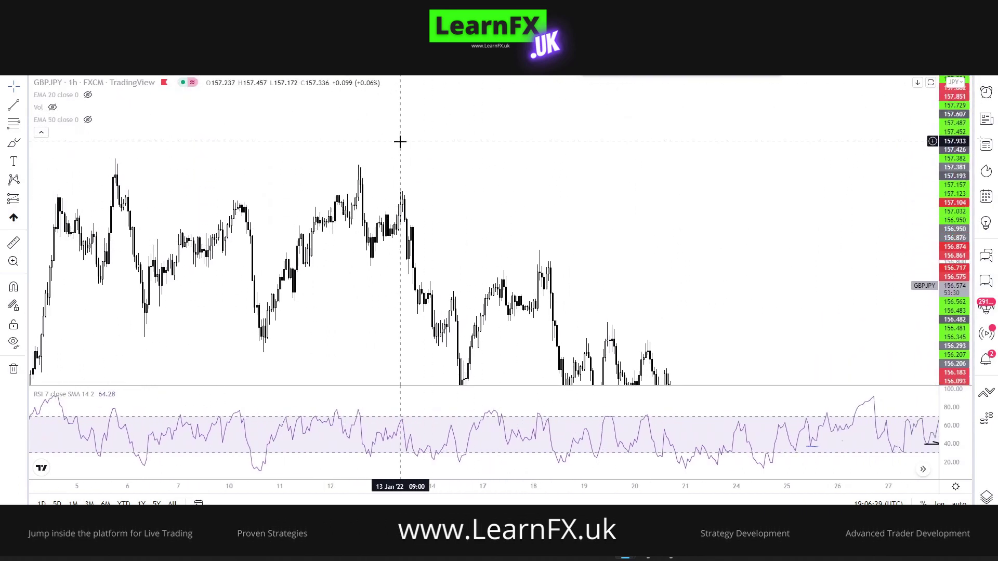
scroll(350, 178, "up", 2)
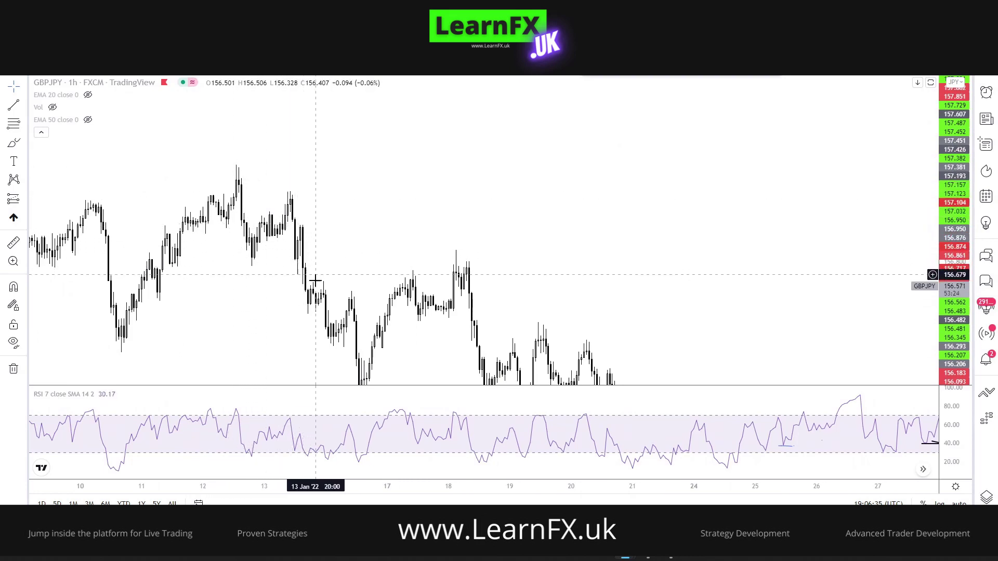
scroll(361, 245, "up", 3)
left_click_drag(329, 214, 727, 174)
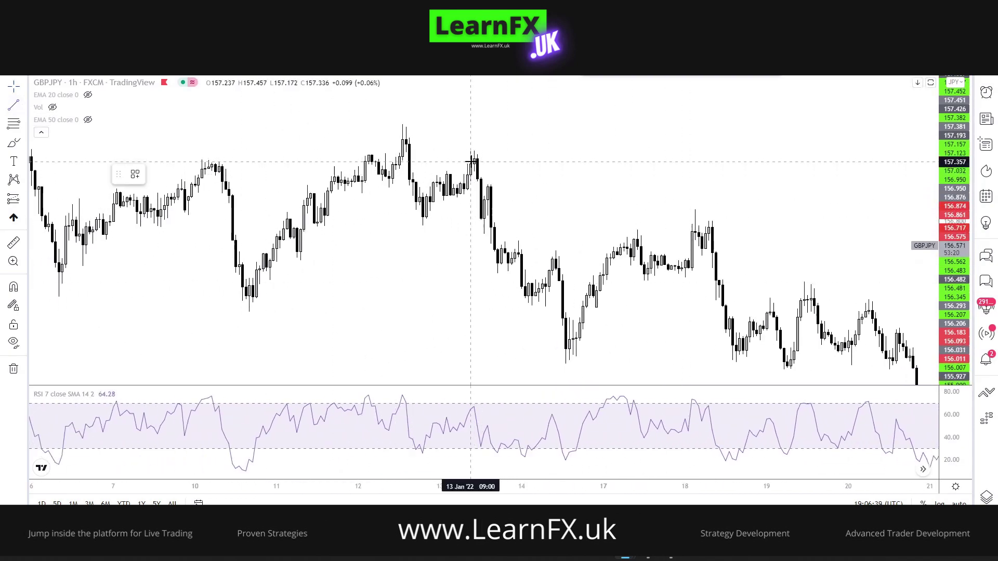
- Mark the late 13 January price high and its matching RSI peak with short trend lines
left_click(498, 241)
left_click(525, 240)
left_click(550, 202)
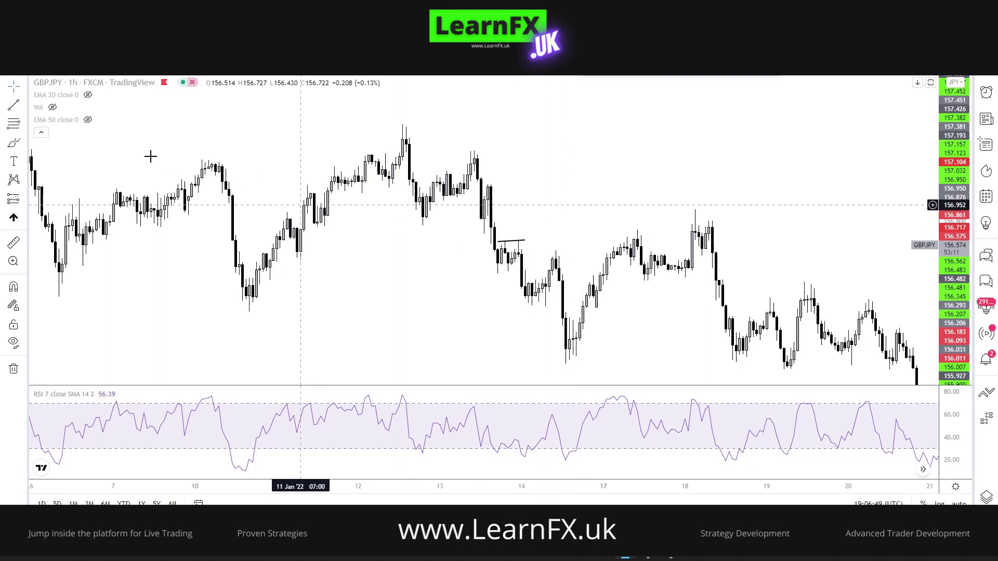
left_click(11, 105)
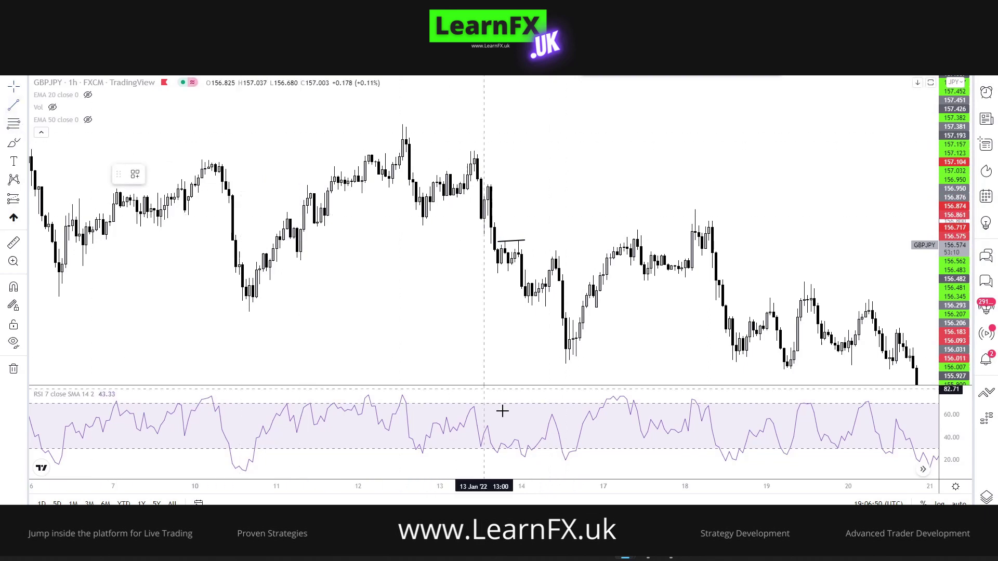
left_click(527, 439)
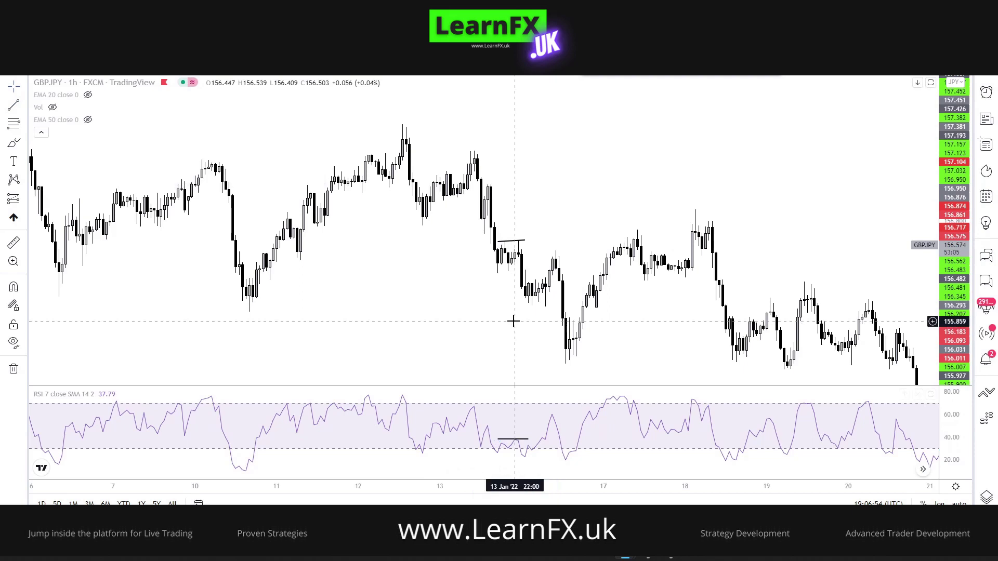
- Mark the lower 14 January price high with a short line and connect both highs with a falling trend line
left_click(11, 104)
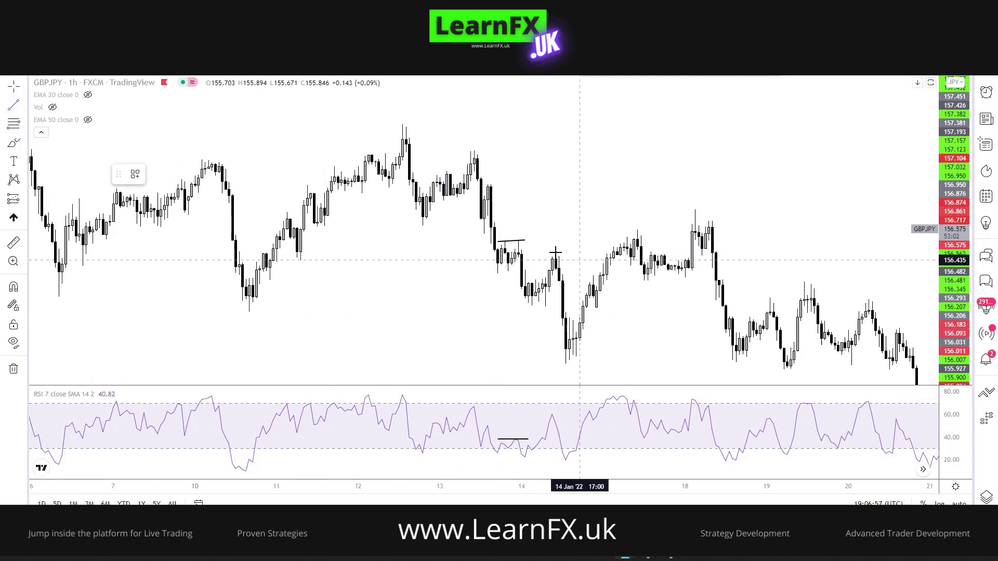
left_click(545, 251)
left_click(572, 250)
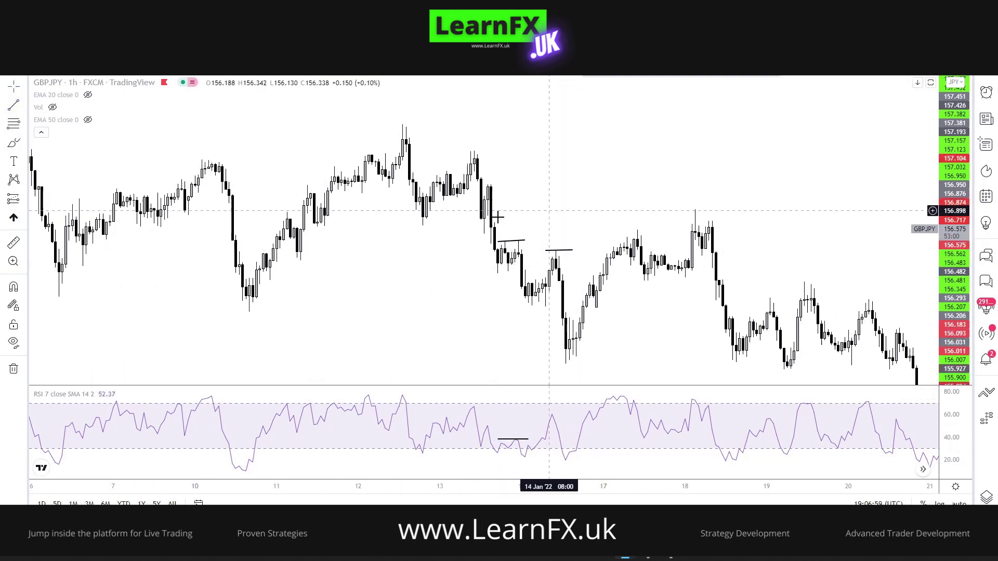
left_click(11, 104)
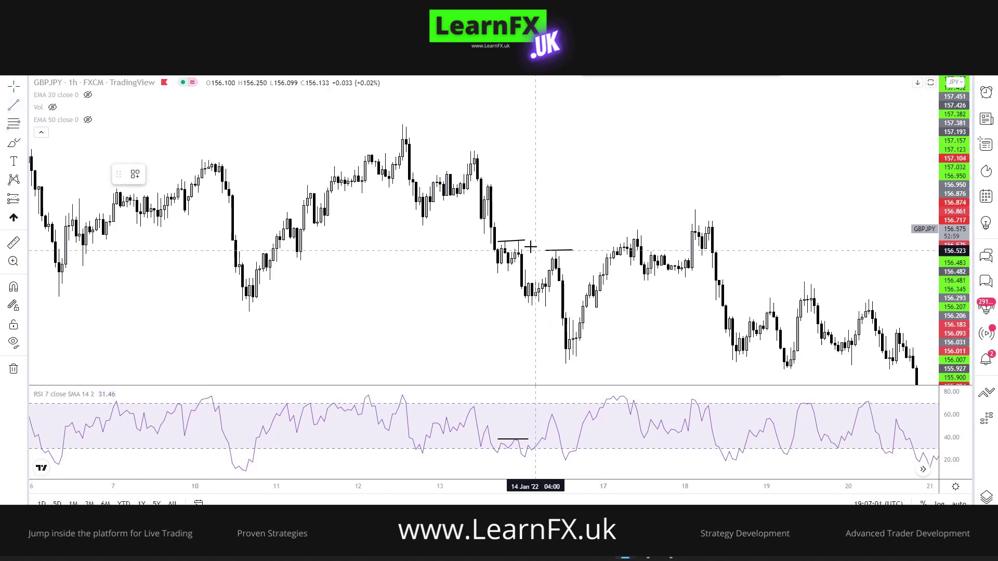
left_click(504, 239)
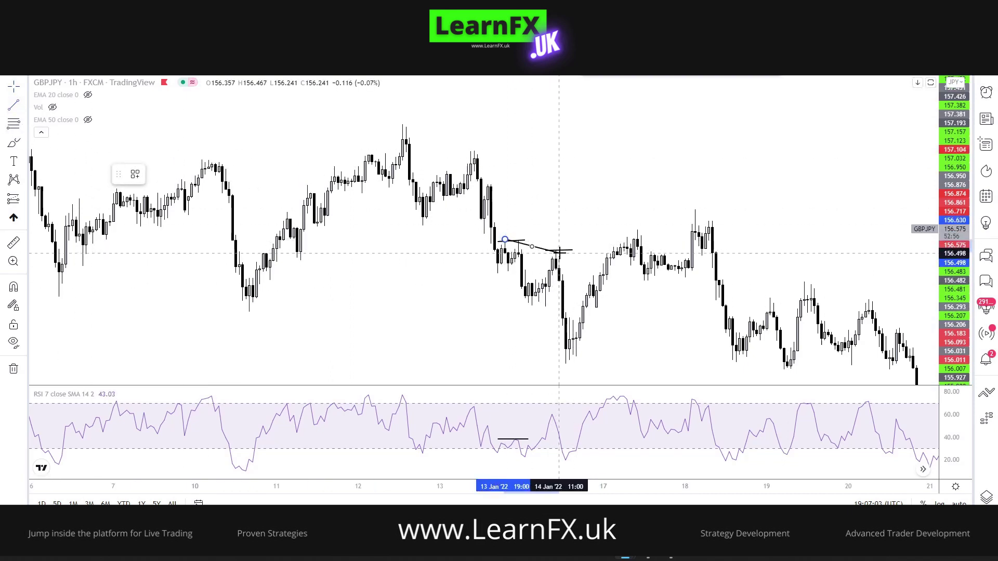
left_click(560, 251)
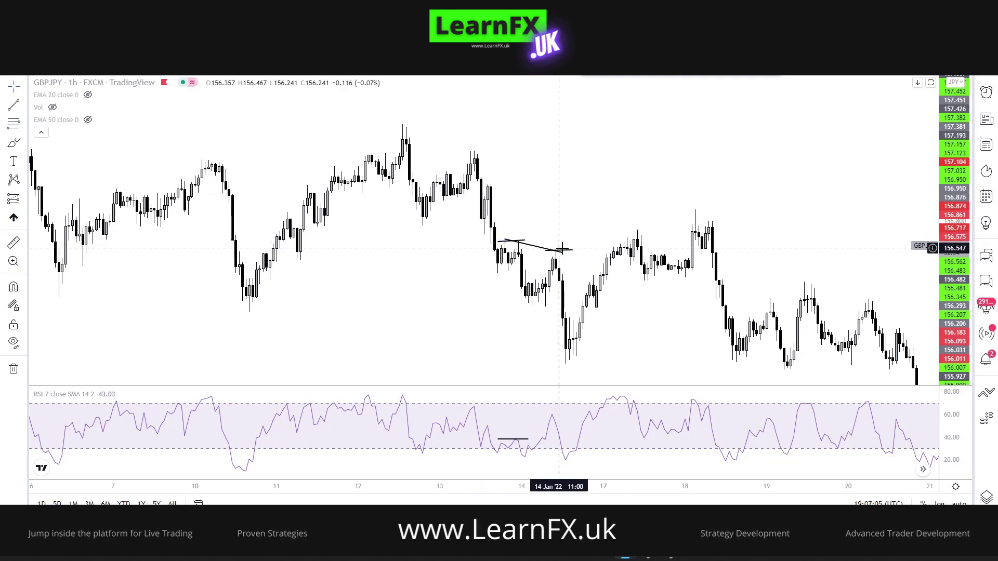
- Mark the higher 14 January RSI peak with a short line and connect both RSI peaks with a rising trend line
left_click(13, 104)
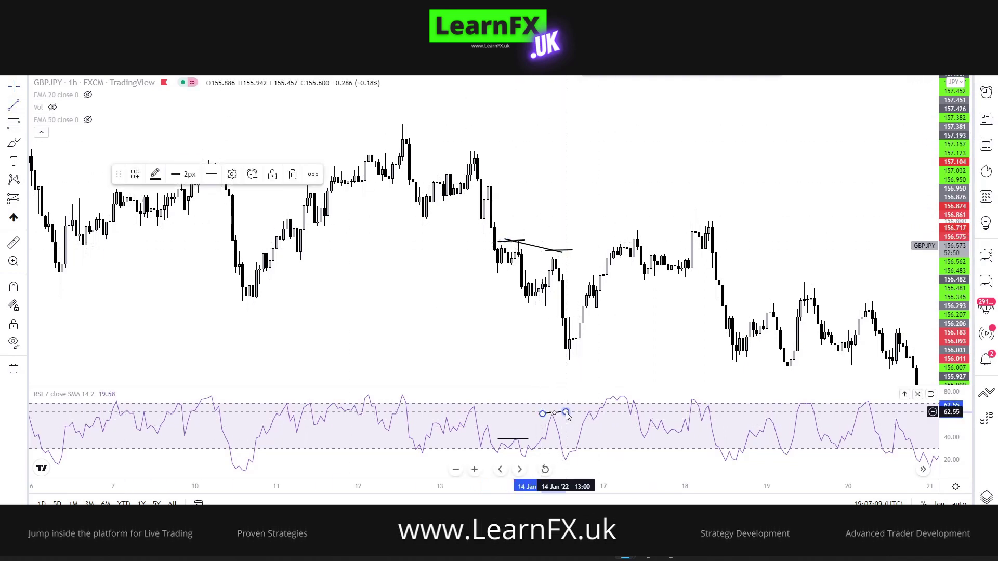
left_click(565, 412)
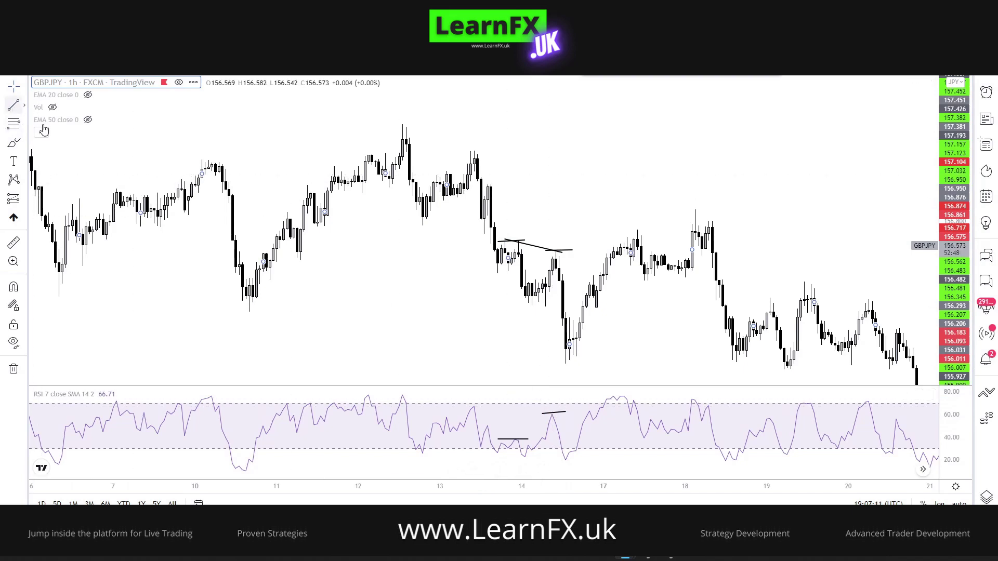
left_click(13, 105)
left_click(502, 445)
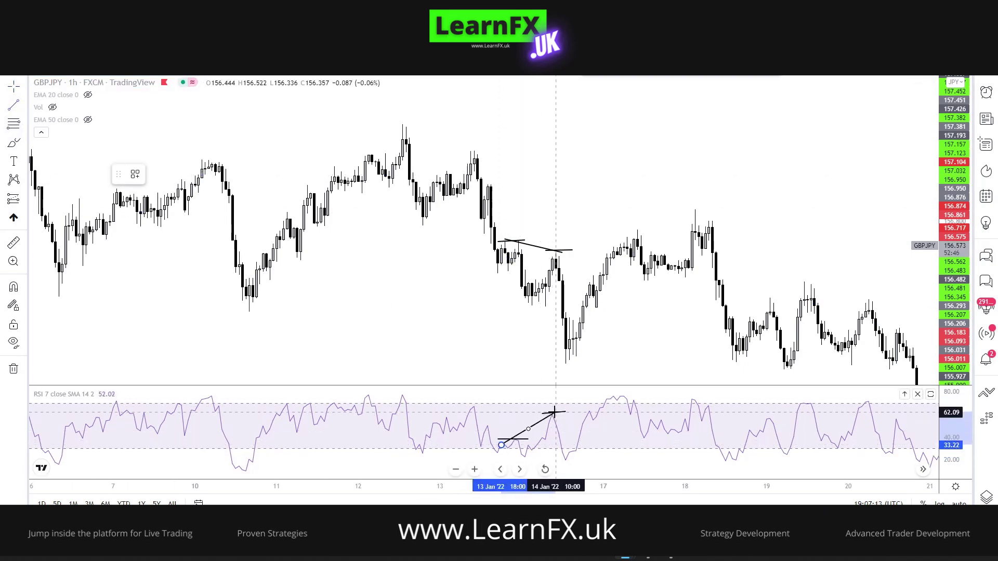
left_click(554, 413)
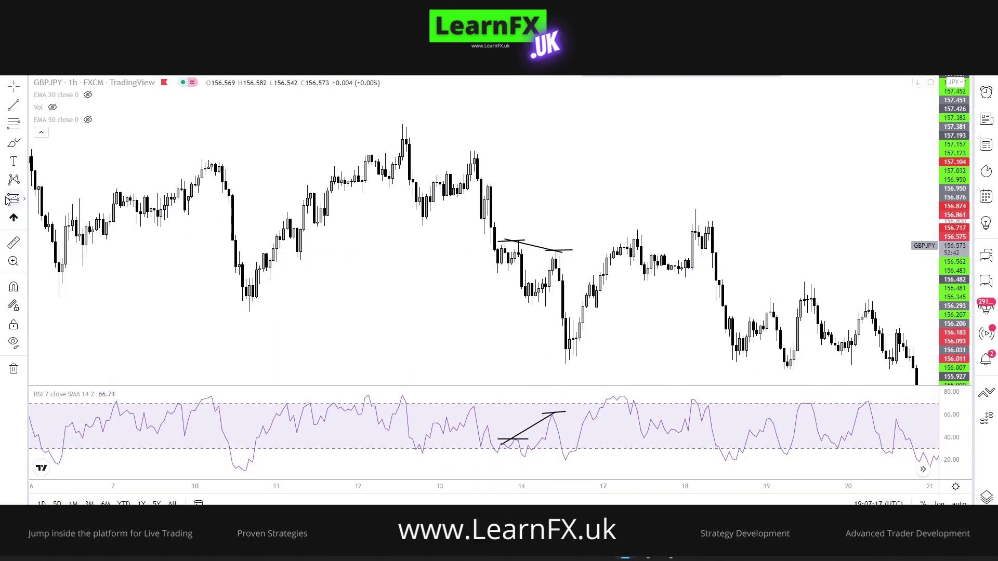
- Place a short position just after the 14 January high, with its entry at about 156.30
left_click(23, 197)
left_click(49, 218)
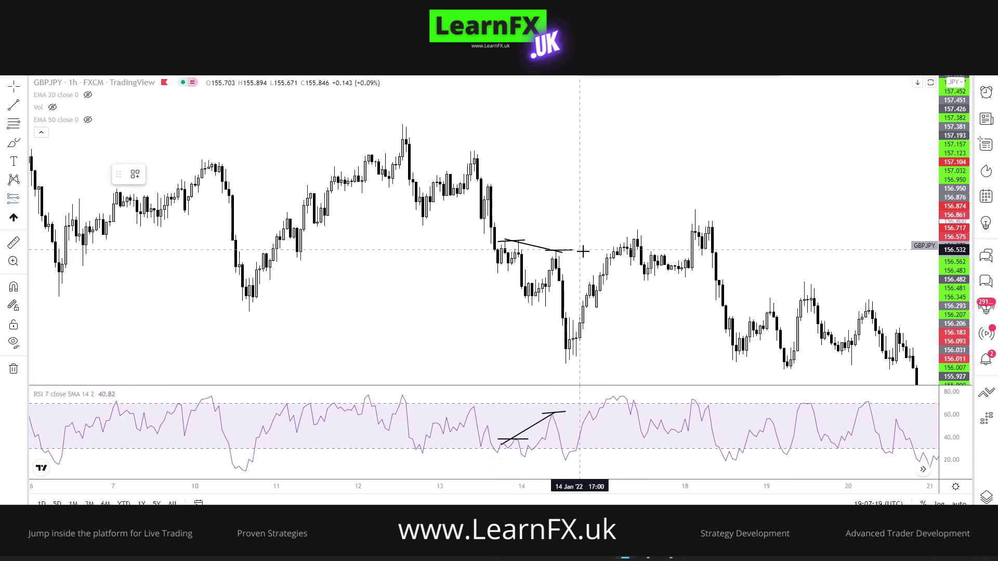
left_click(558, 274)
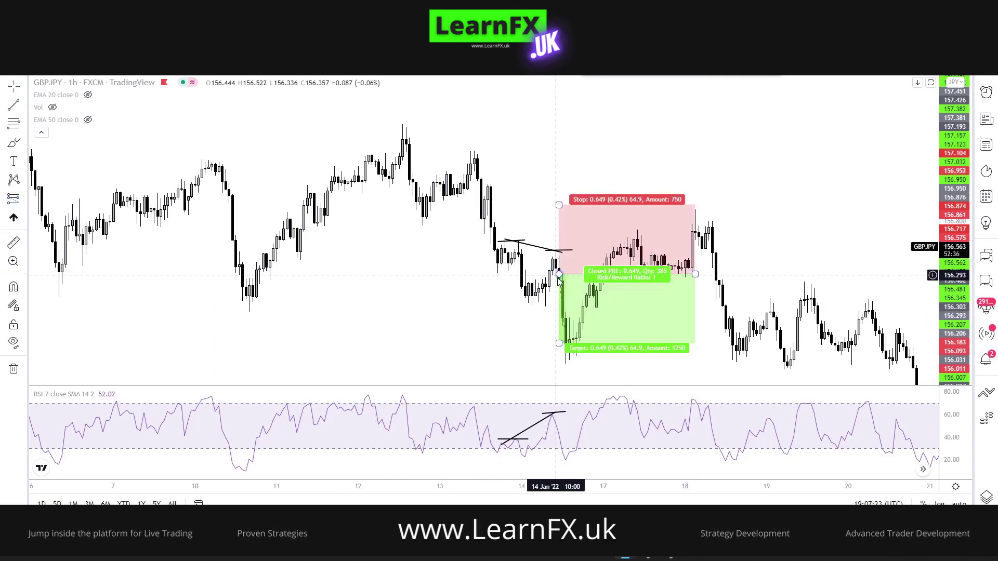
- Adjust the 14 January short position to a 0.376 stop and 0.790 target, and shorten it to end on 17 January
mouse_move(570, 279)
left_mouse_down()
mouse_move(561, 258)
mouse_move(561, 286)
left_mouse_up()
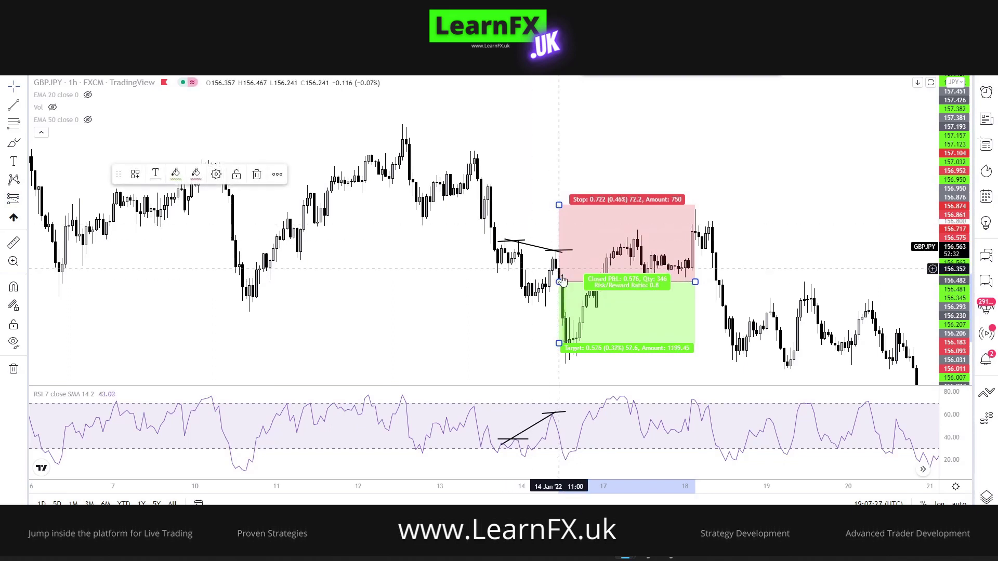
left_click_drag(559, 206, 559, 240)
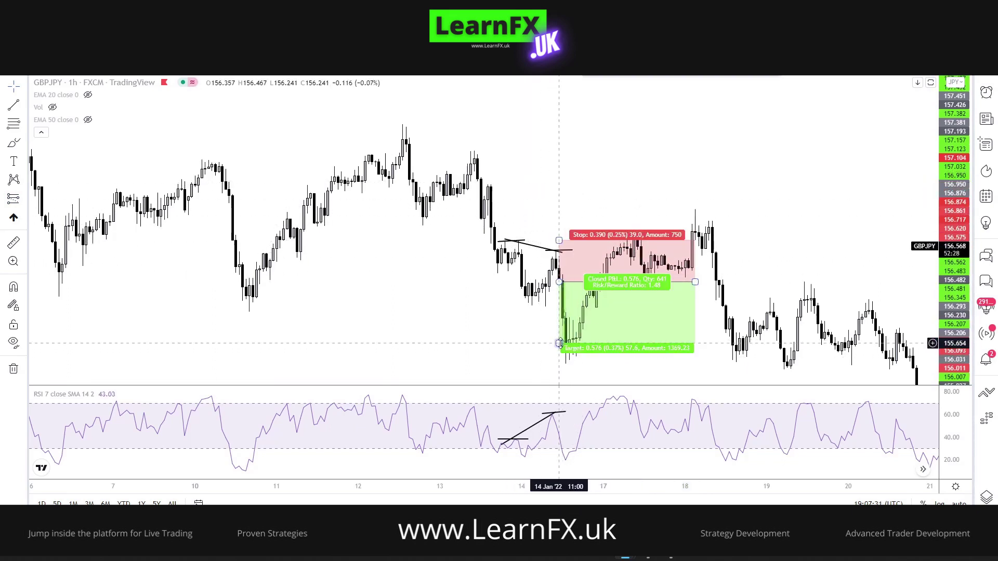
left_click_drag(559, 343, 561, 364)
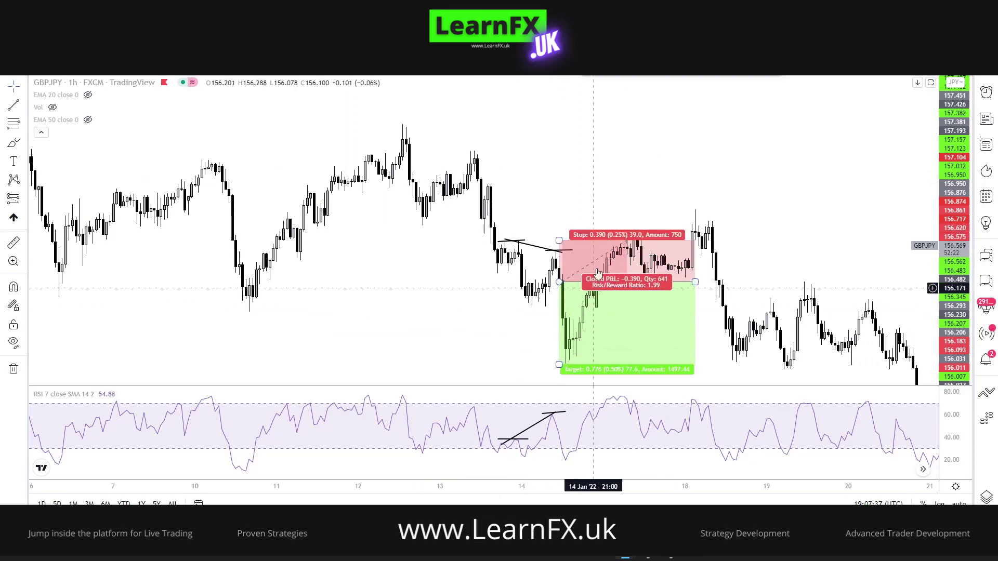
mouse_move(559, 281)
left_mouse_down()
mouse_move(560, 274)
mouse_move(560, 283)
left_mouse_up()
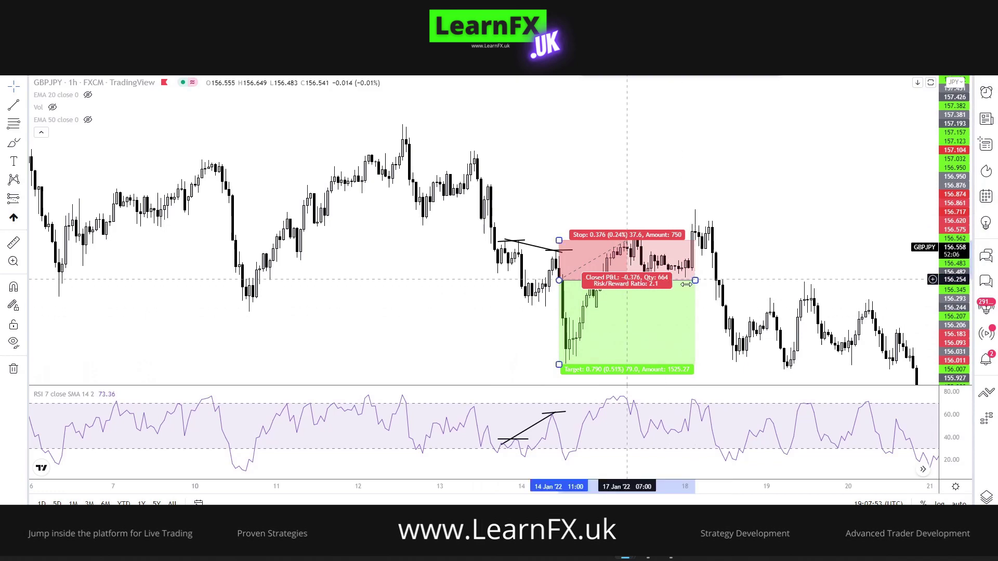
left_click_drag(687, 283, 645, 284)
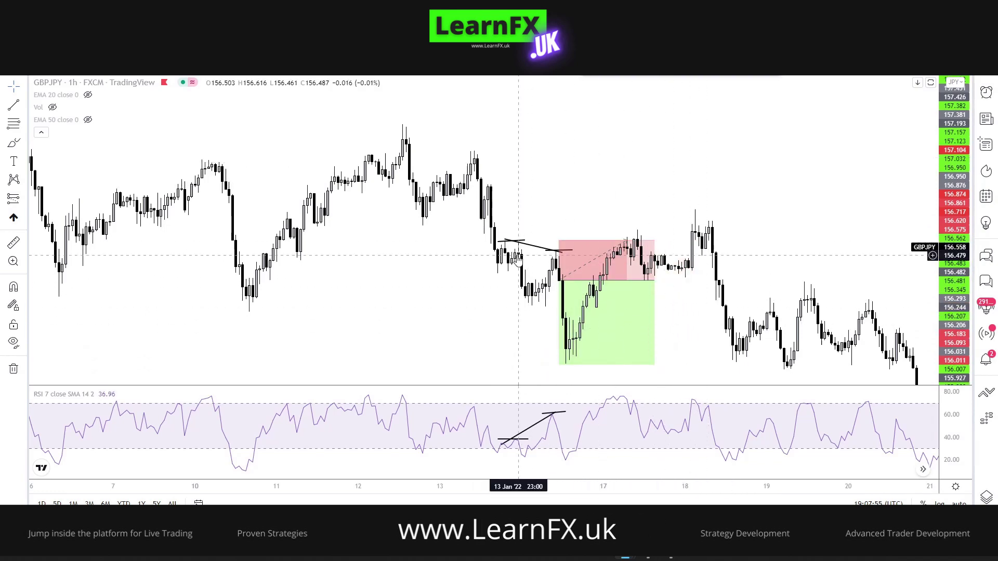
- Connect the 19 January price high to the lower 20 January high with a falling trend line
left_click_drag(646, 141, 571, 131)
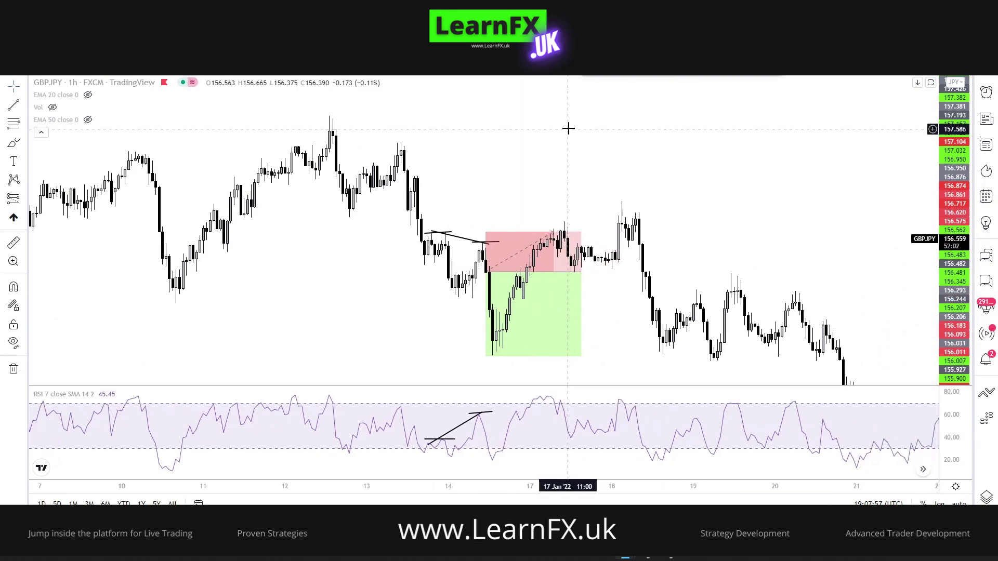
left_click_drag(696, 140, 645, 123)
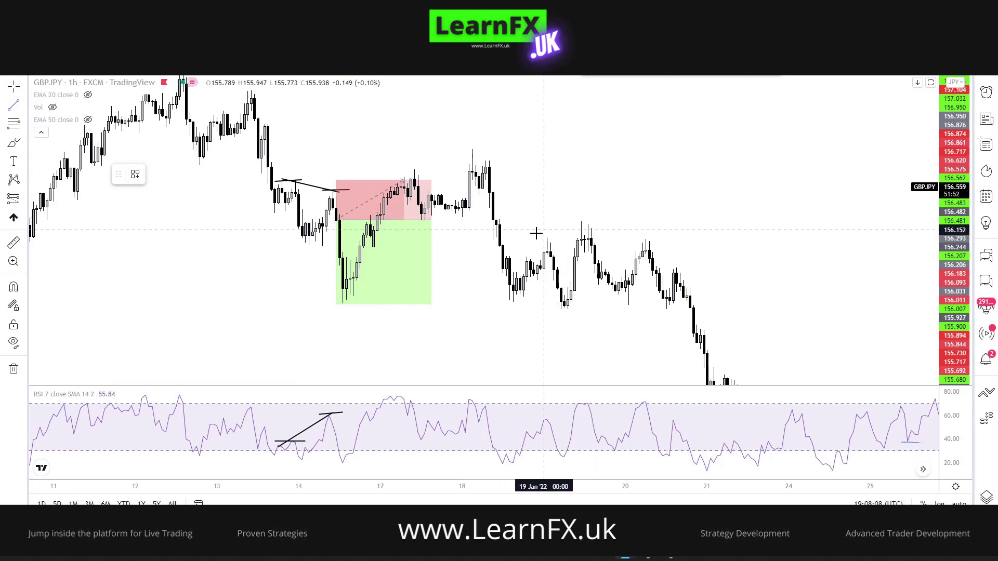
left_click(571, 222)
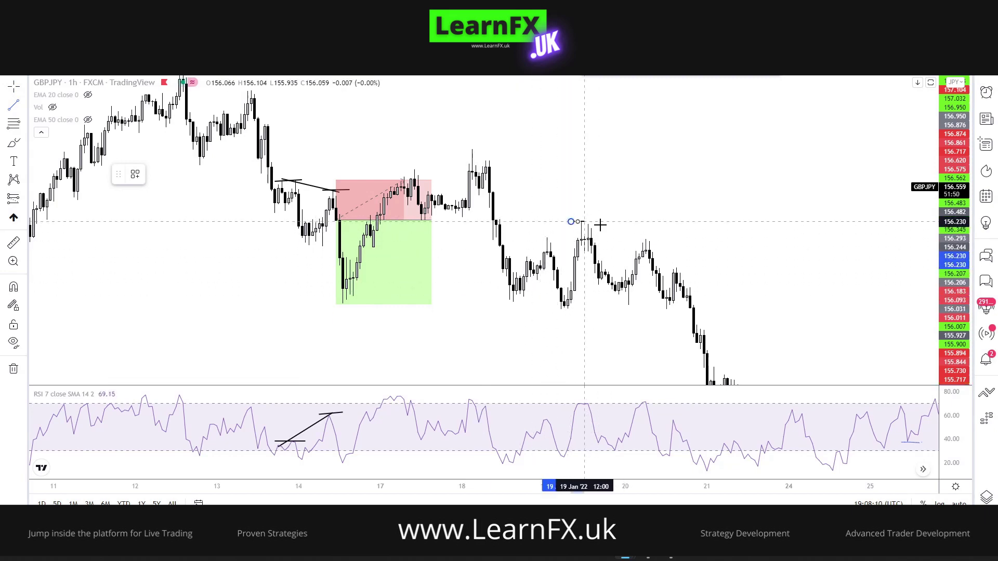
left_click(654, 240)
left_click(675, 207)
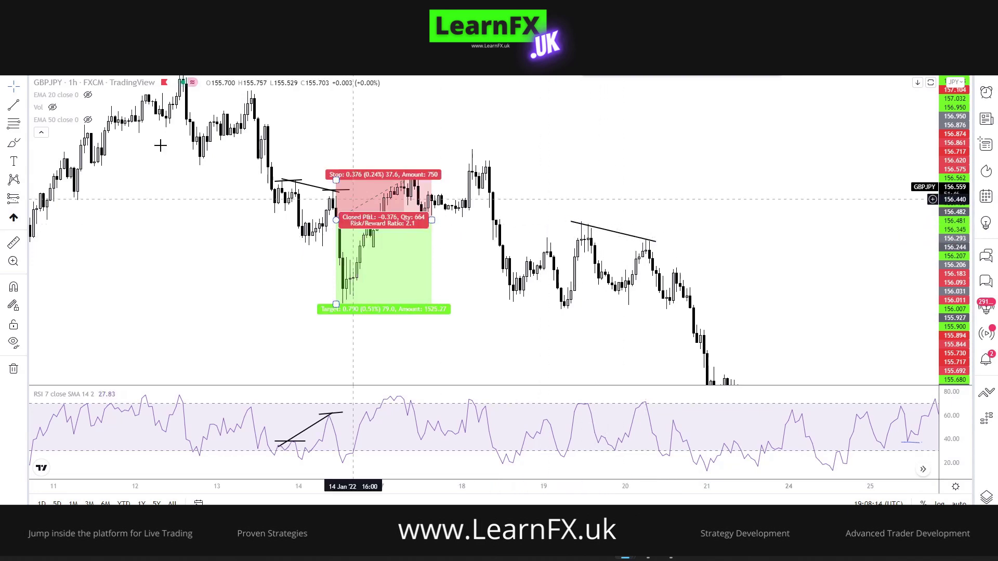
- Connect the matching 19 and 20 January RSI peaks with a slightly rising trend line
left_click(13, 105)
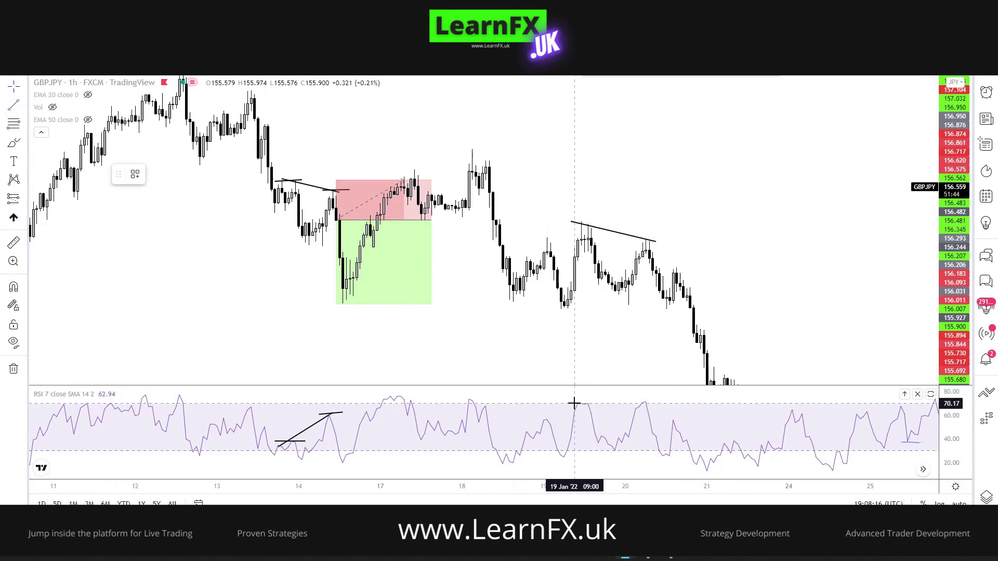
left_click(649, 401)
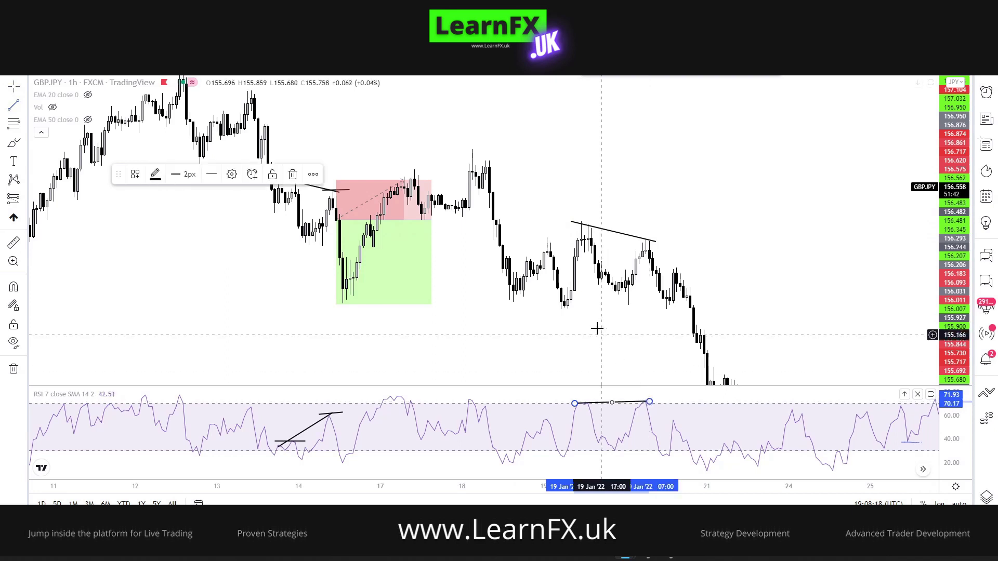
left_click(583, 412)
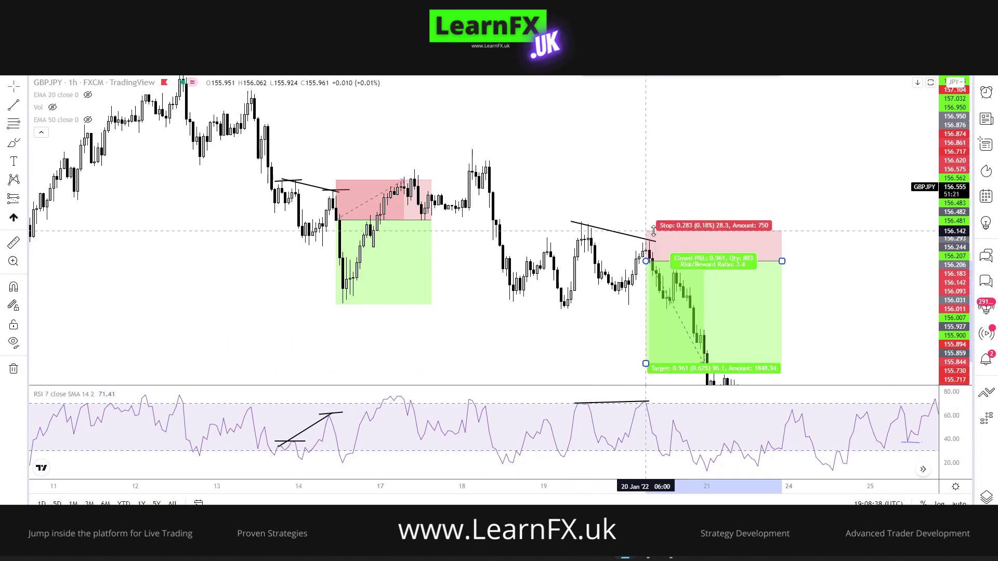
- Adjust the 20 January short position to a 0.302 stop and 0.615 target, and shorten it to end at 07:00 on 21 January
left_click_drag(645, 231, 646, 228)
left_click(669, 172)
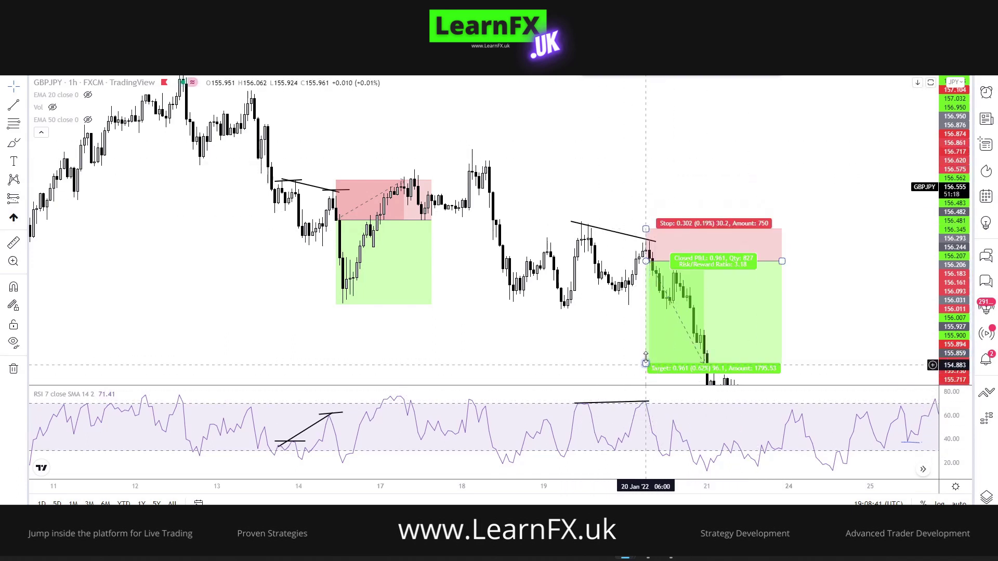
left_click_drag(646, 359, 634, 278)
left_click_drag(885, 197, 835, 196)
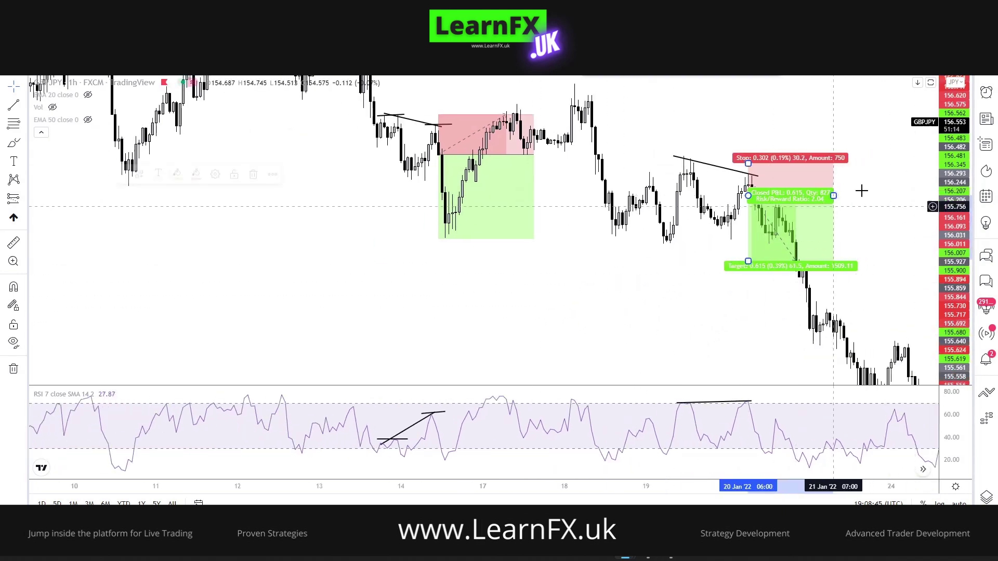
- Mark the 21 January price high and the lower 24 January high with short horizontal trend lines
left_click_drag(754, 239, 596, 240)
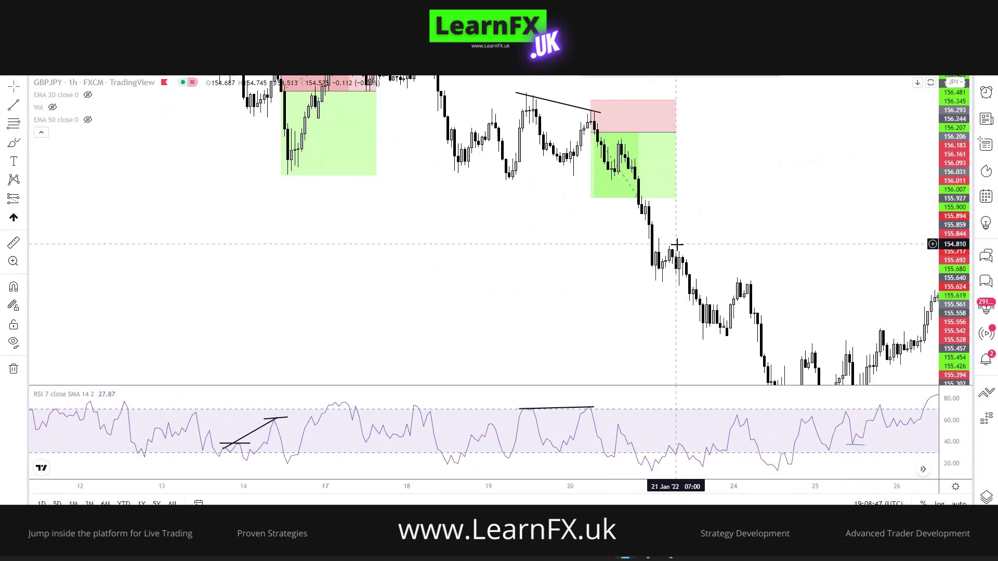
left_click_drag(639, 213, 616, 207)
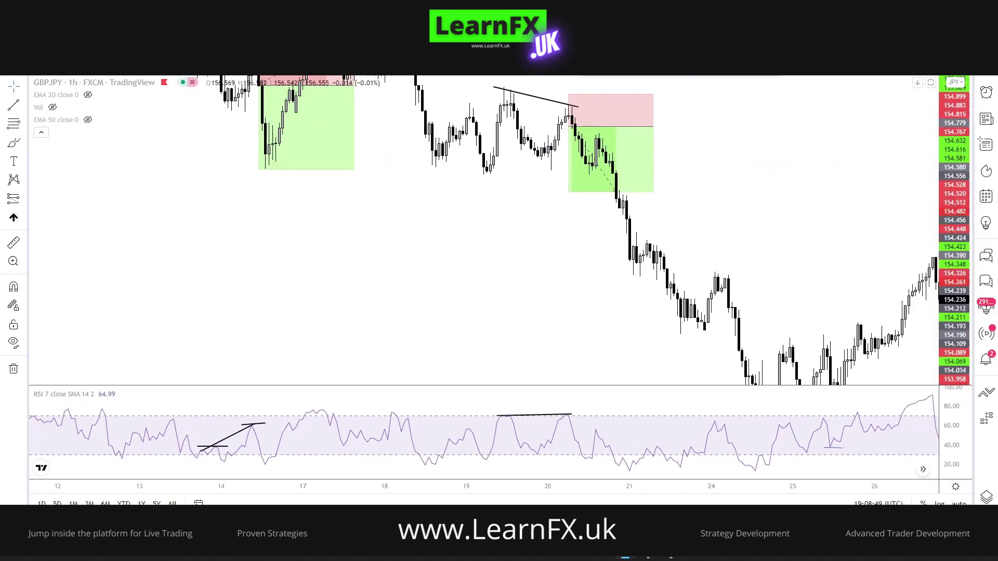
left_click(13, 108)
left_click_drag(639, 242, 680, 243)
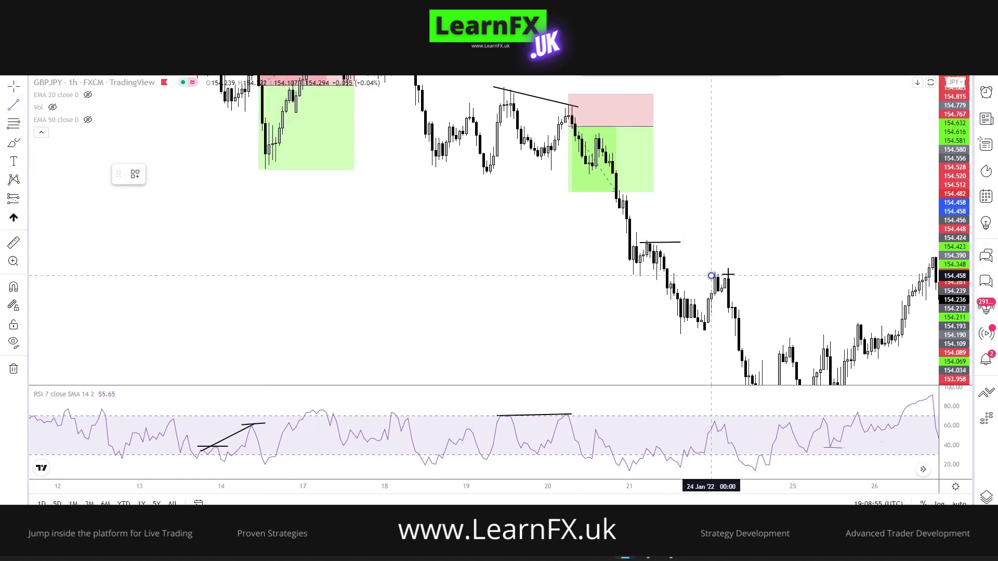
left_click(750, 276)
- Connect the 21 and 24 January price highs with a falling trend line and their matching RSI peaks with a rising one
left_click(16, 105)
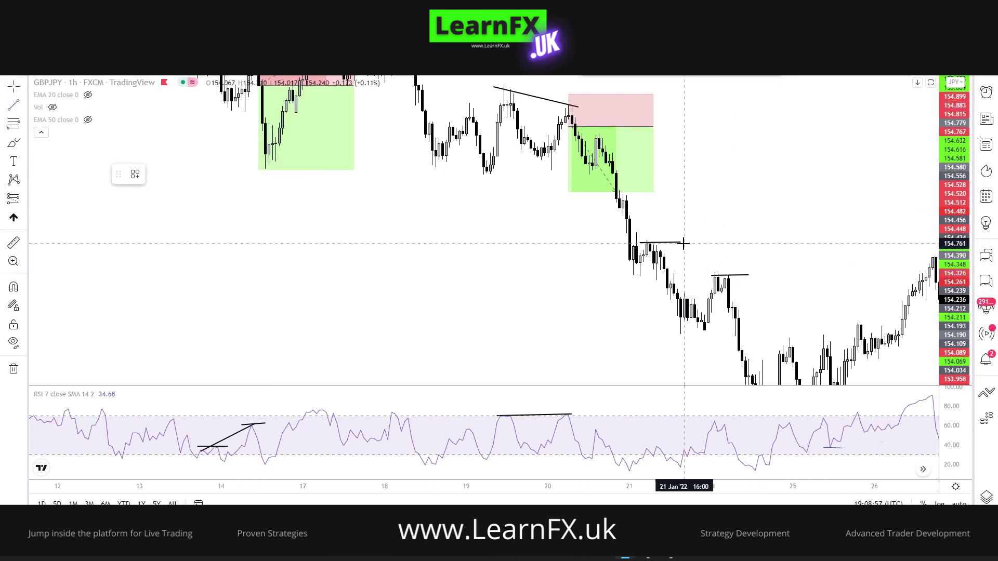
left_click(650, 243)
left_click(739, 283)
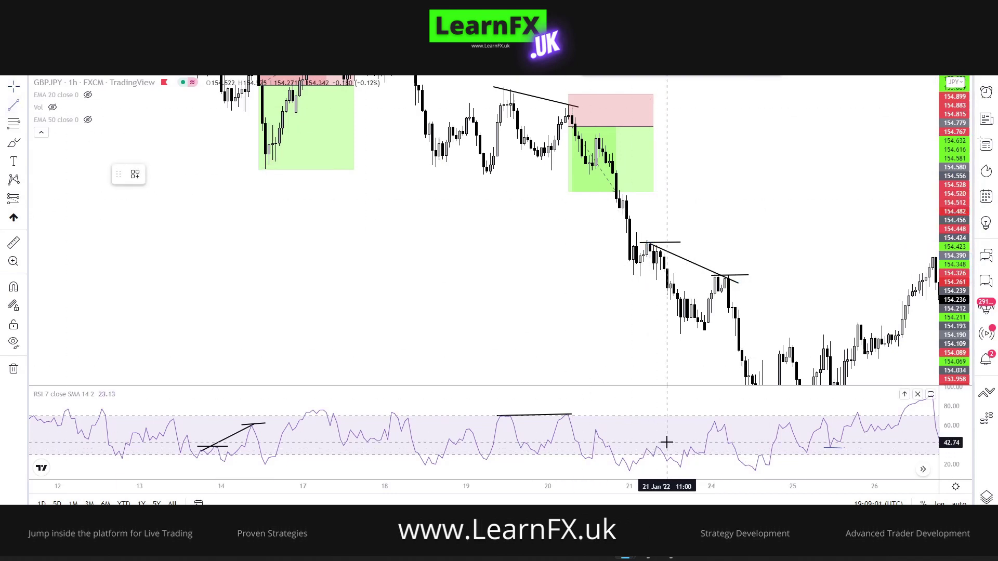
left_click(641, 450)
left_click(723, 414)
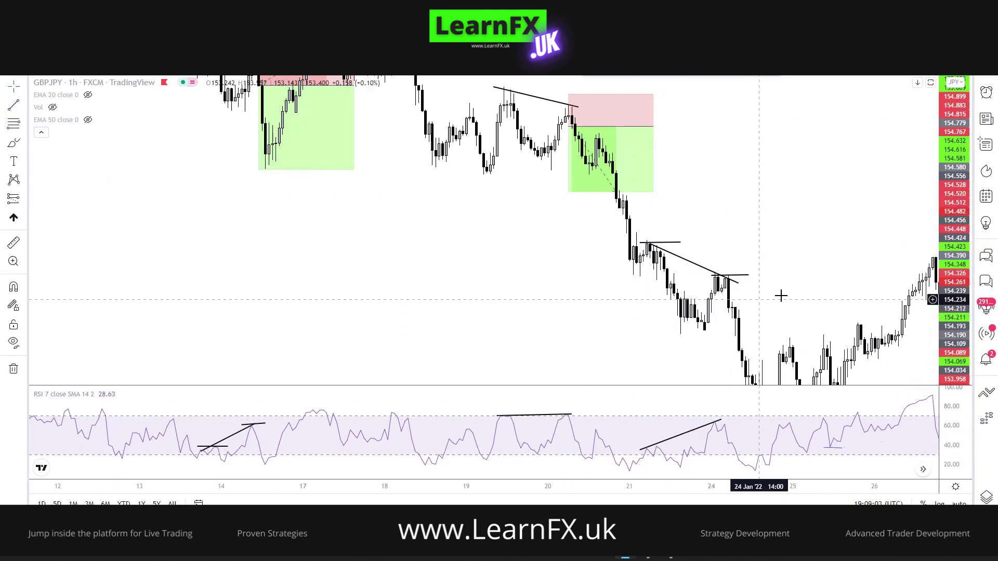
- Review the marked divergences and trade positions across the January and early February price action
left_click_drag(691, 240, 621, 199)
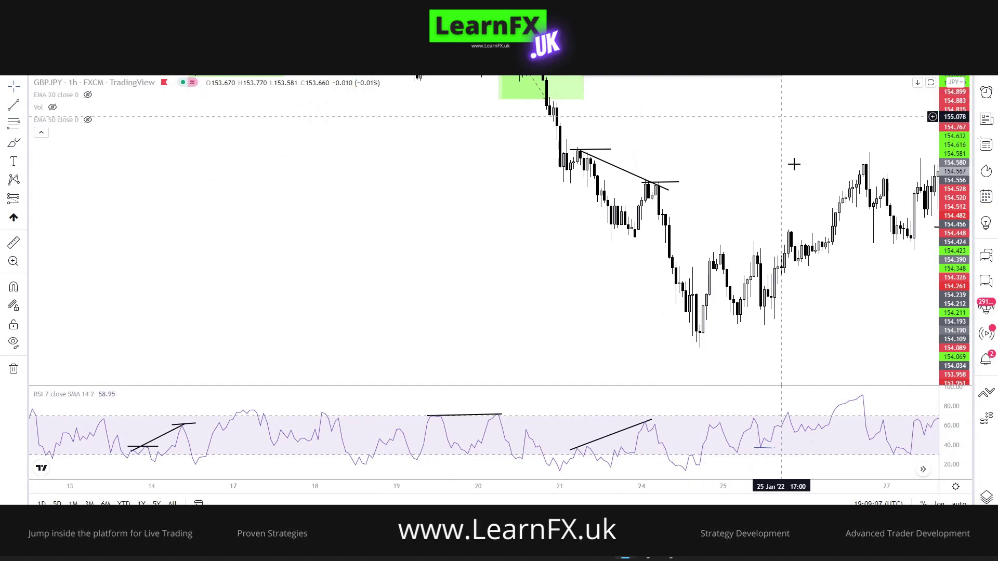
scroll(793, 163, "down", 2)
left_click_drag(809, 116, 676, 168)
left_click_drag(956, 164, 955, 192)
scroll(718, 301, "down", 3)
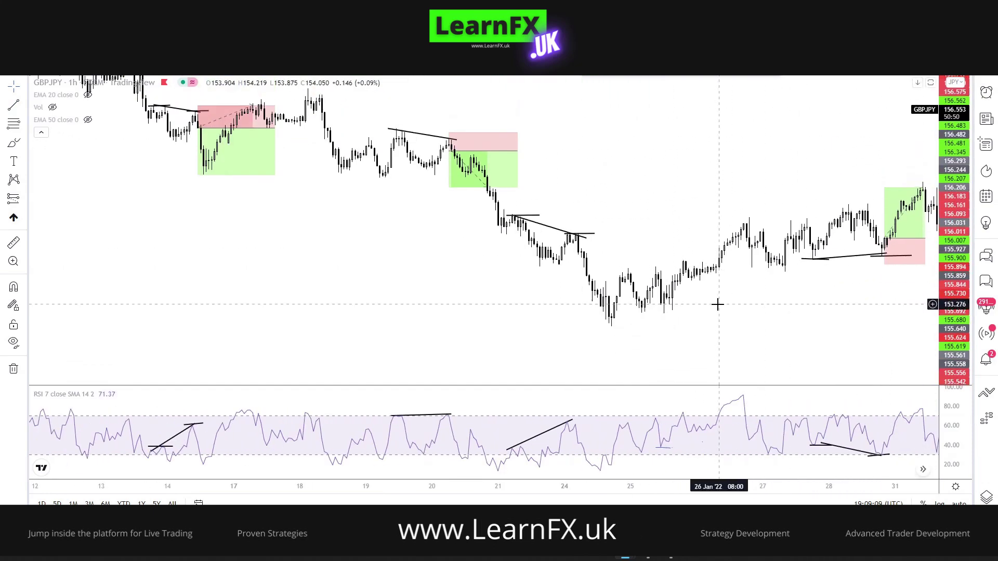
left_click_drag(796, 154, 310, 261)
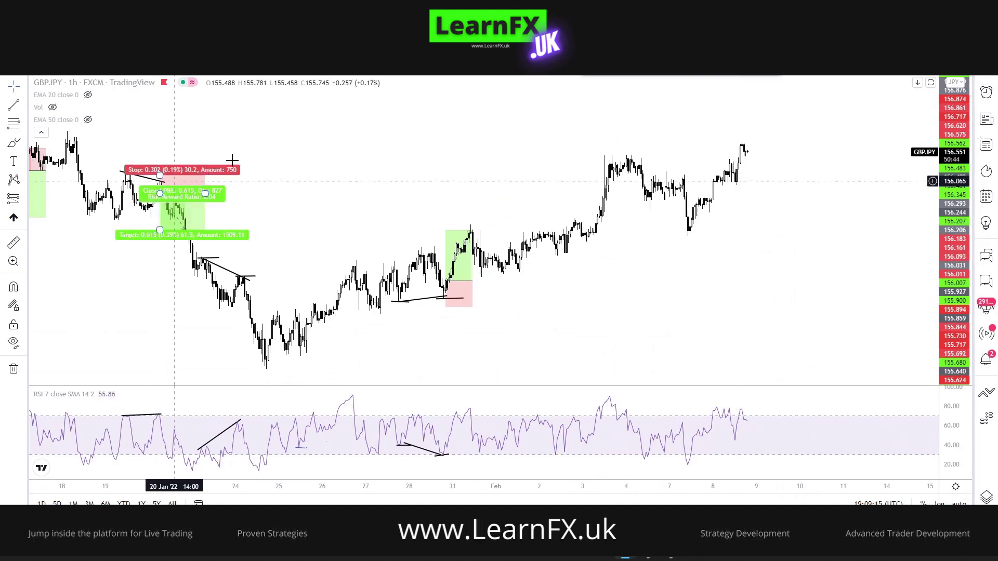
left_click_drag(78, 178, 460, 219)
left_click_drag(691, 256, 668, 204)
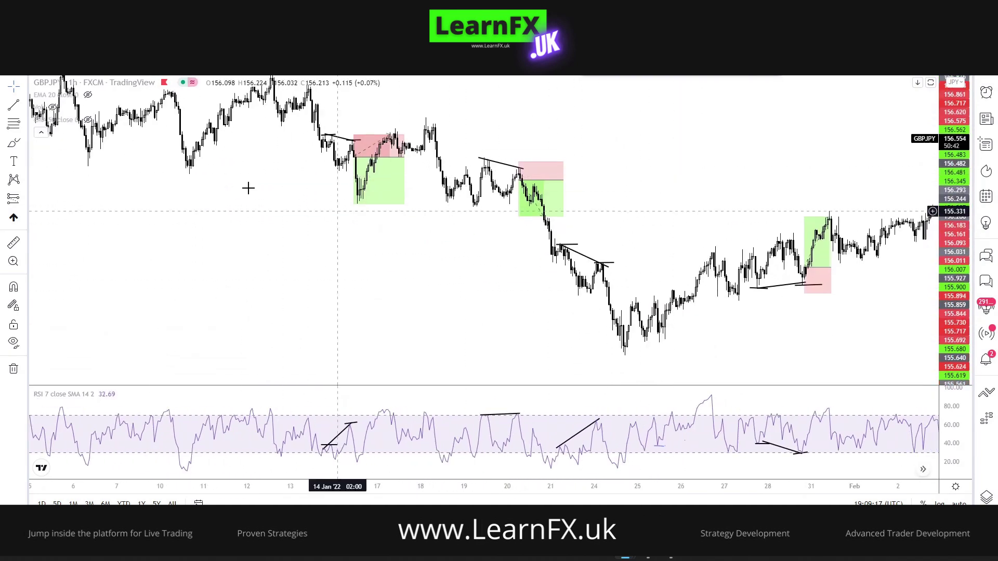
left_click_drag(141, 212, 539, 356)
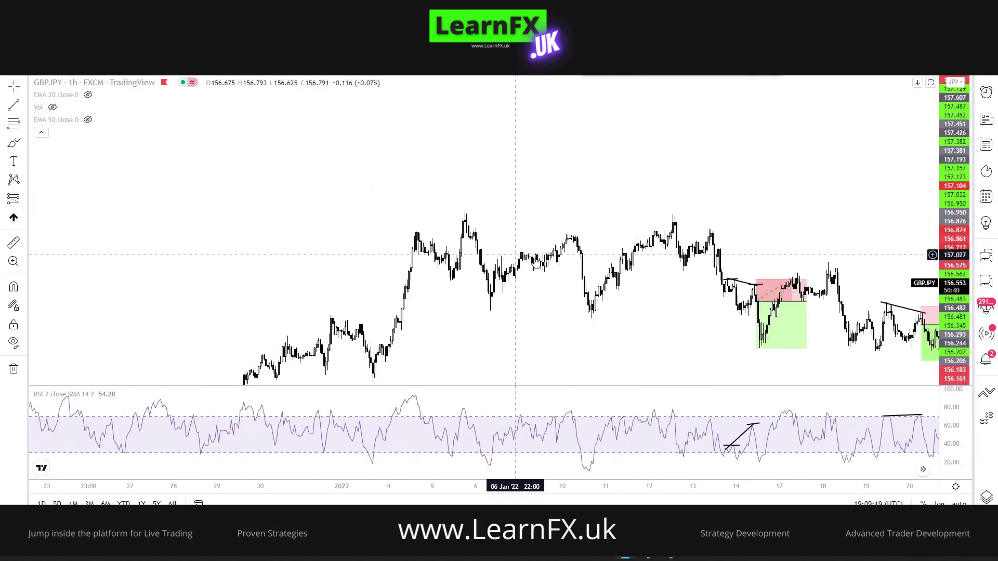
left_click_drag(618, 258, 356, 153)
left_click_drag(315, 268, 773, 183)
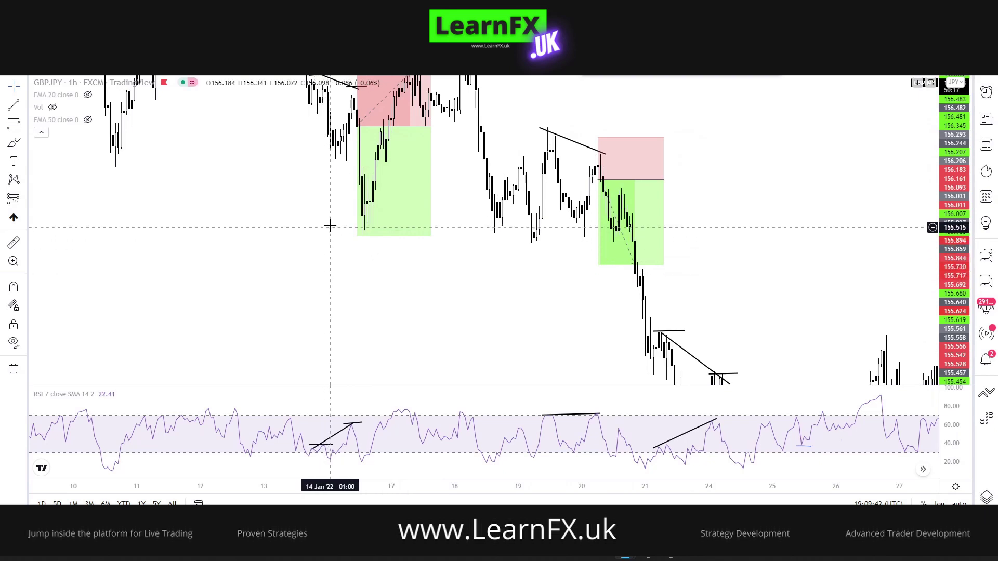
left_click_drag(959, 149, 960, 234)
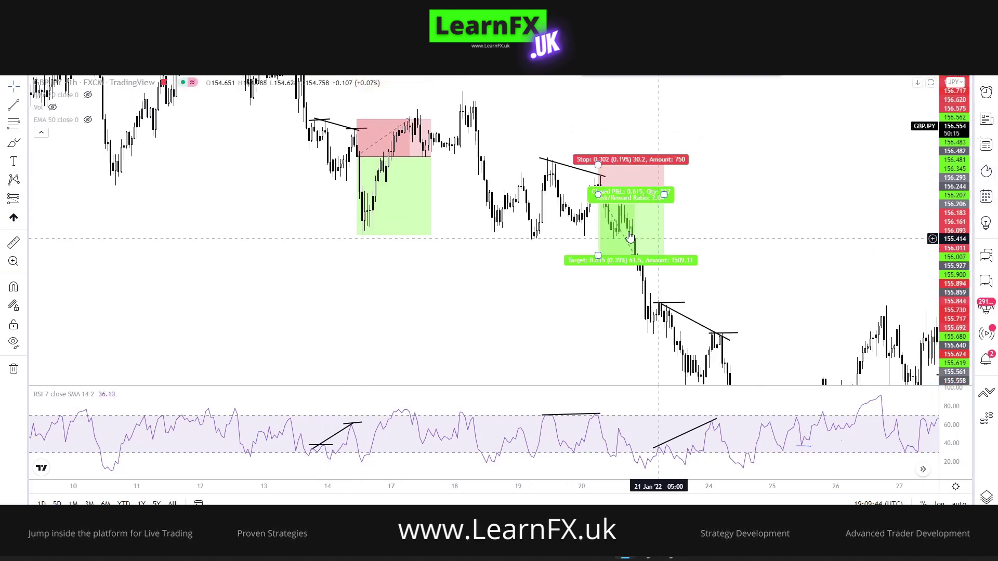